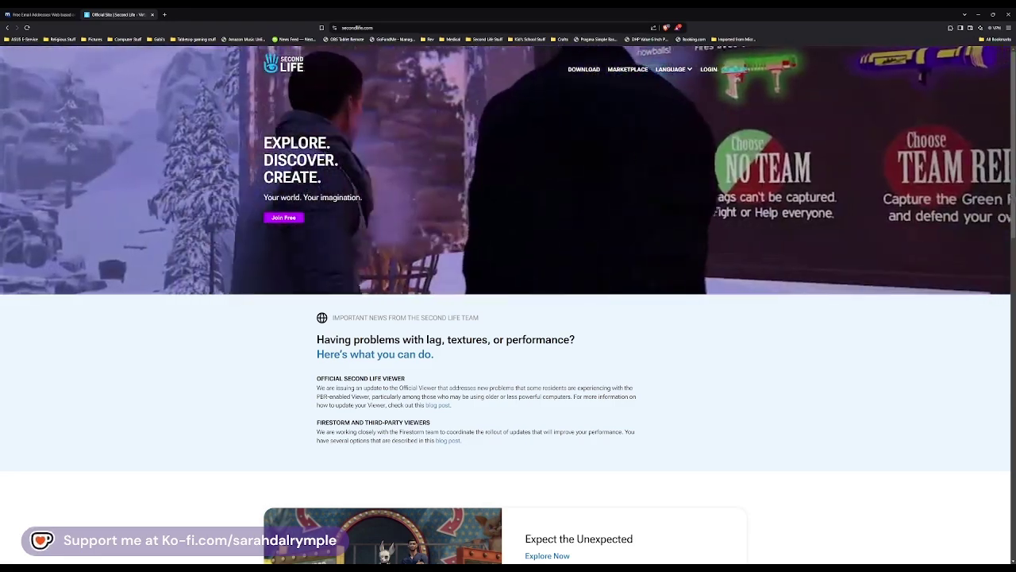
# Step: Start a free account from the Join Free button on the Second Life homepage
pyautogui.click(283, 218)
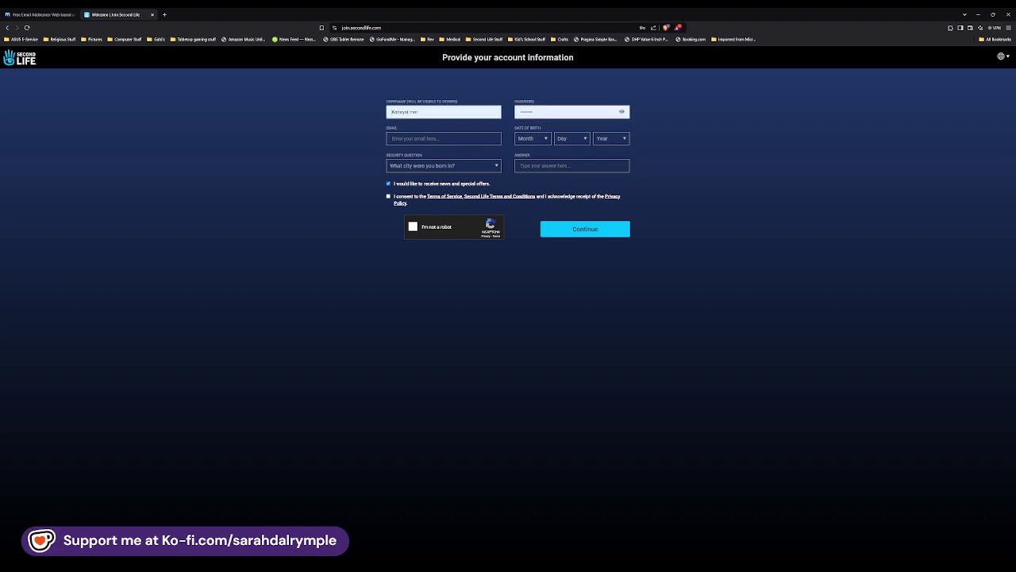
# Step: Enter username, password, e-mail, birth date and security question, accept the consents, and continue
pyautogui.write('SL')
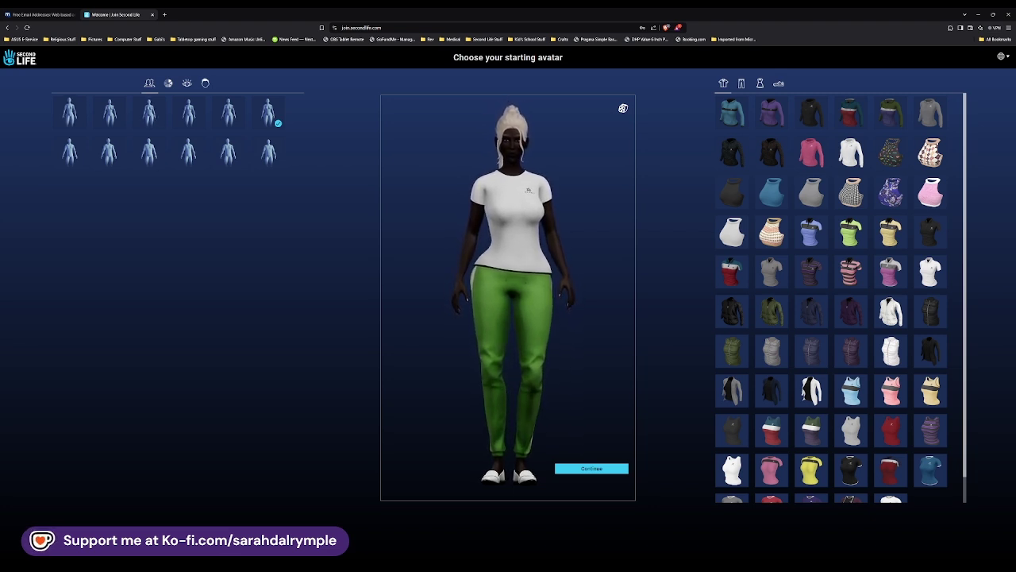
# Step: Preview each body shape in both rows, then return to the first female shape
pyautogui.click(70, 113)
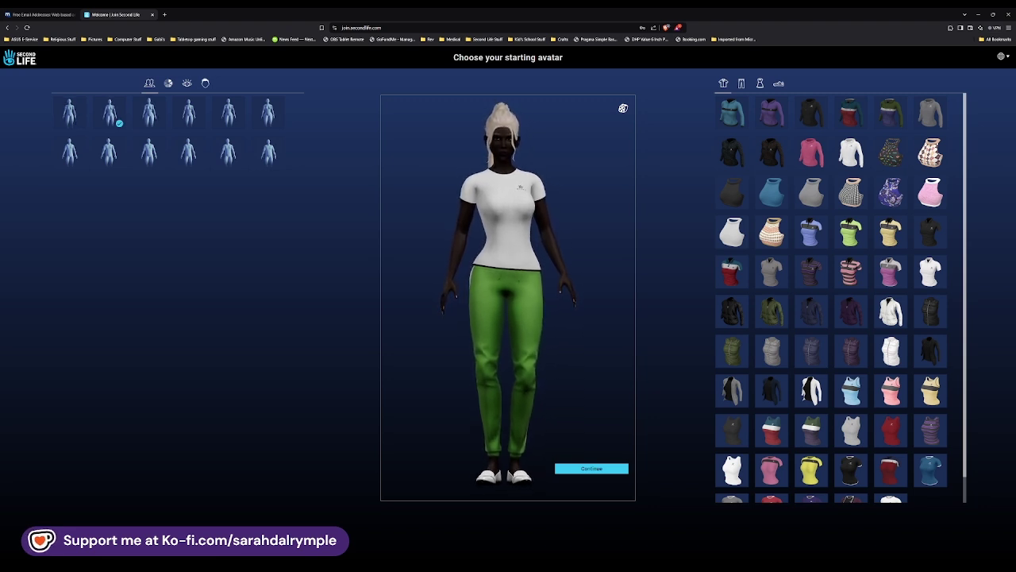
pyautogui.click(149, 113)
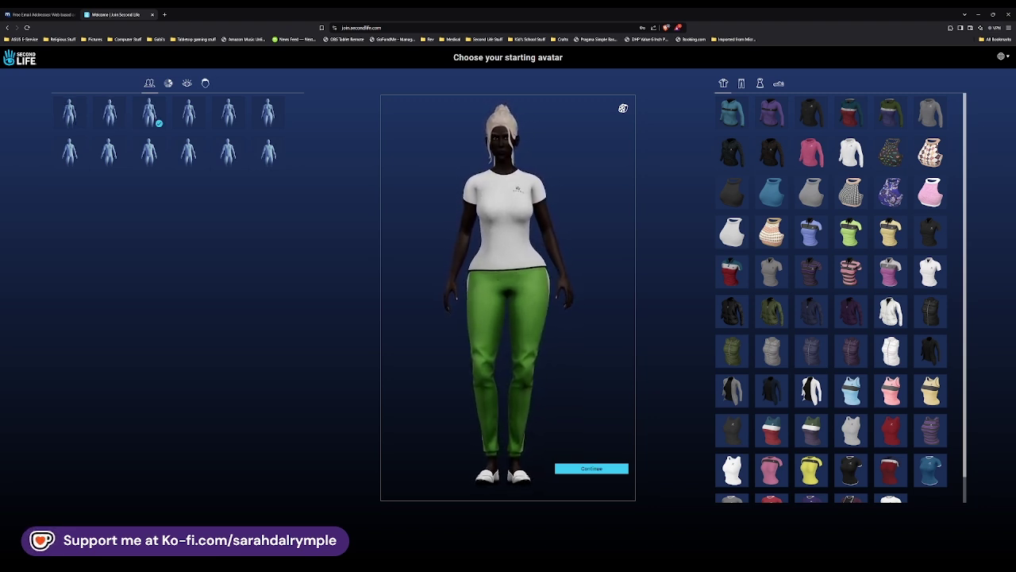
pyautogui.click(189, 113)
pyautogui.click(228, 112)
pyautogui.click(268, 113)
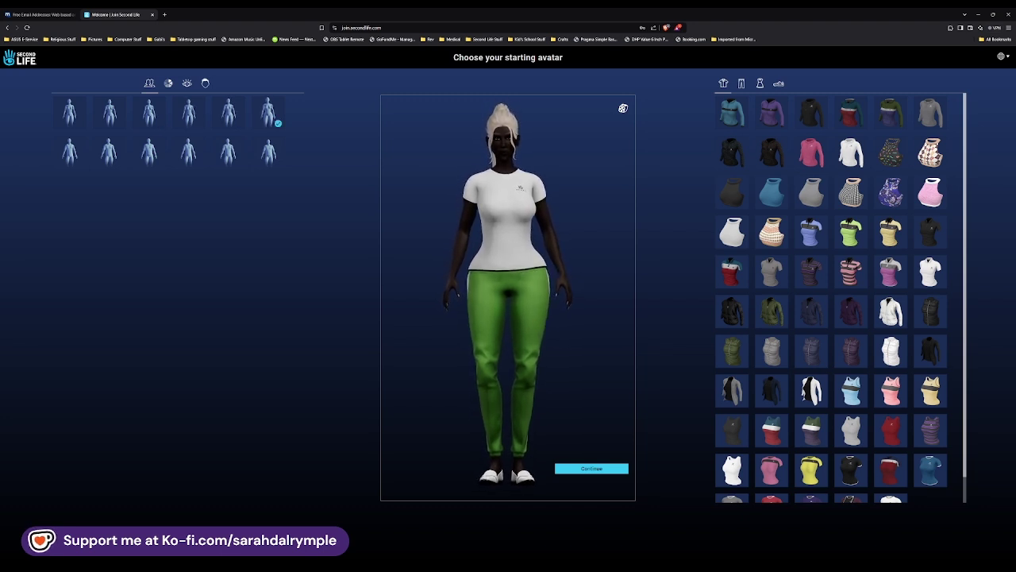
pyautogui.click(70, 152)
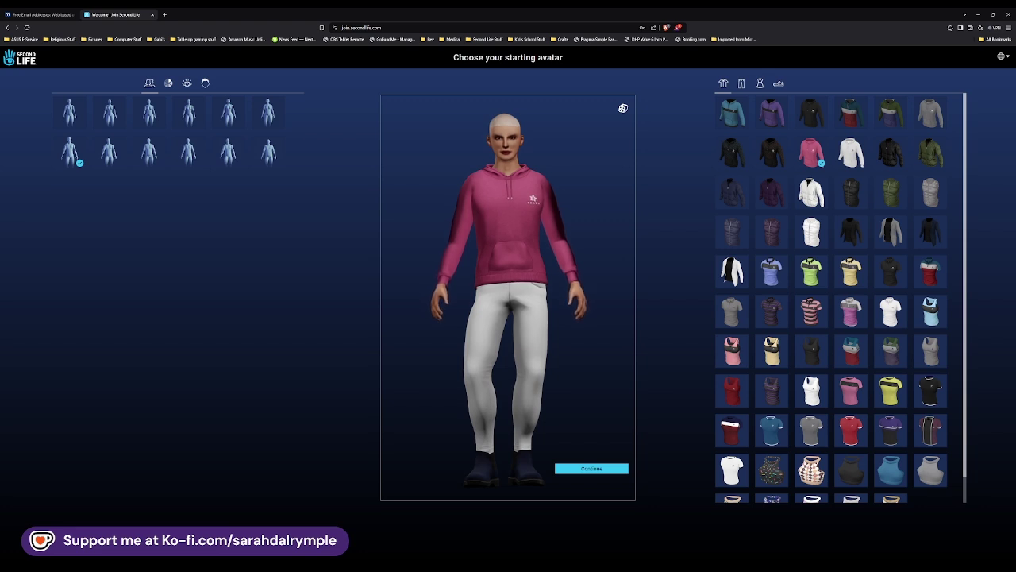
pyautogui.click(110, 152)
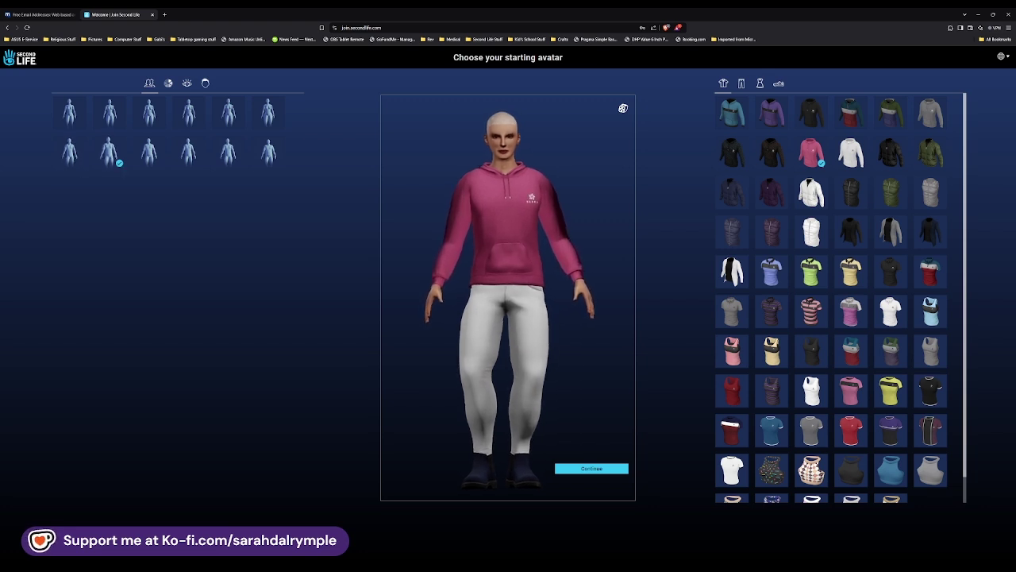
pyautogui.click(149, 152)
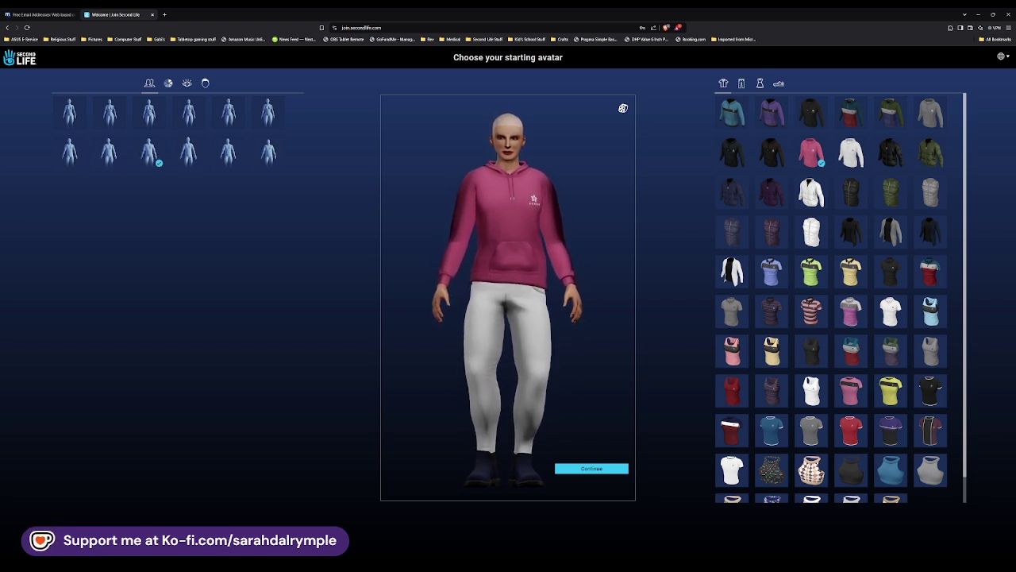
pyautogui.click(189, 152)
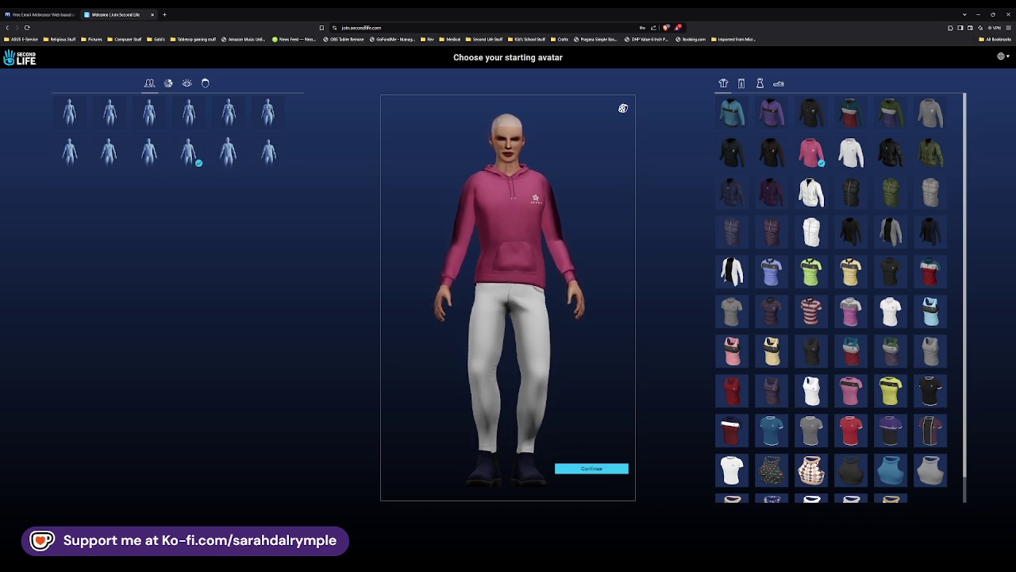
pyautogui.click(229, 152)
pyautogui.click(268, 151)
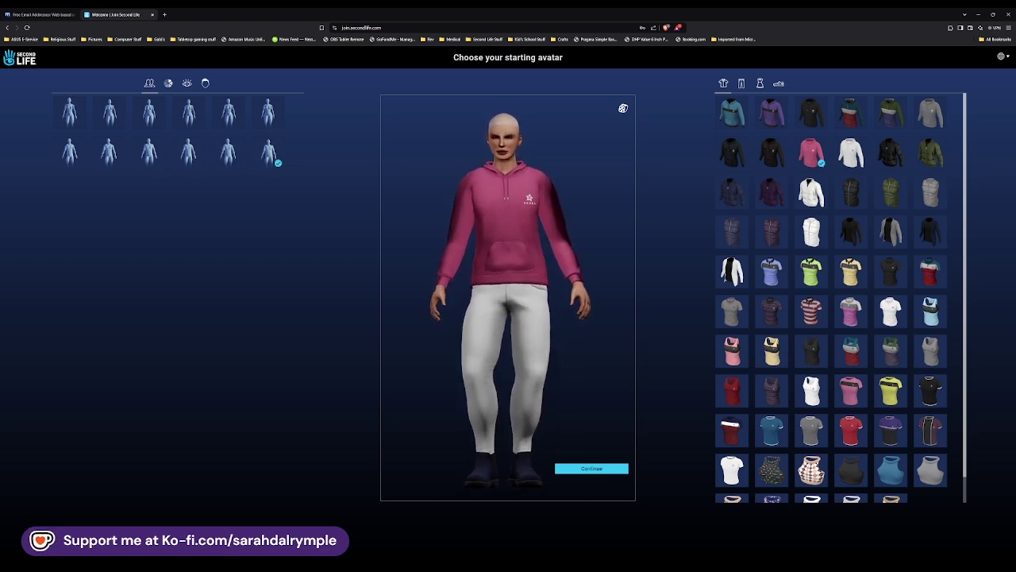
pyautogui.click(623, 109)
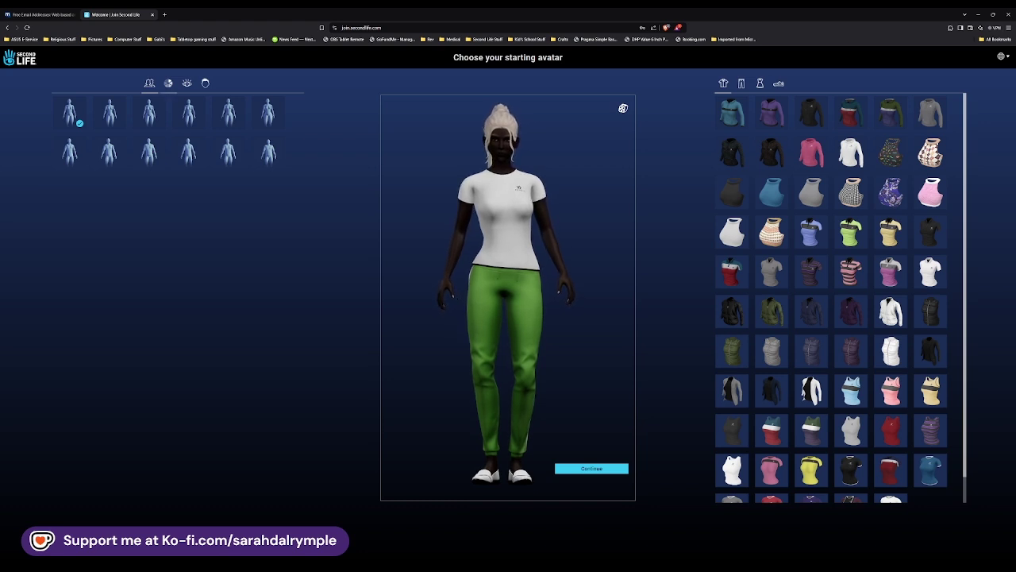
# Step: Give the avatar the light second skin tone and purple eyes
pyautogui.click(168, 83)
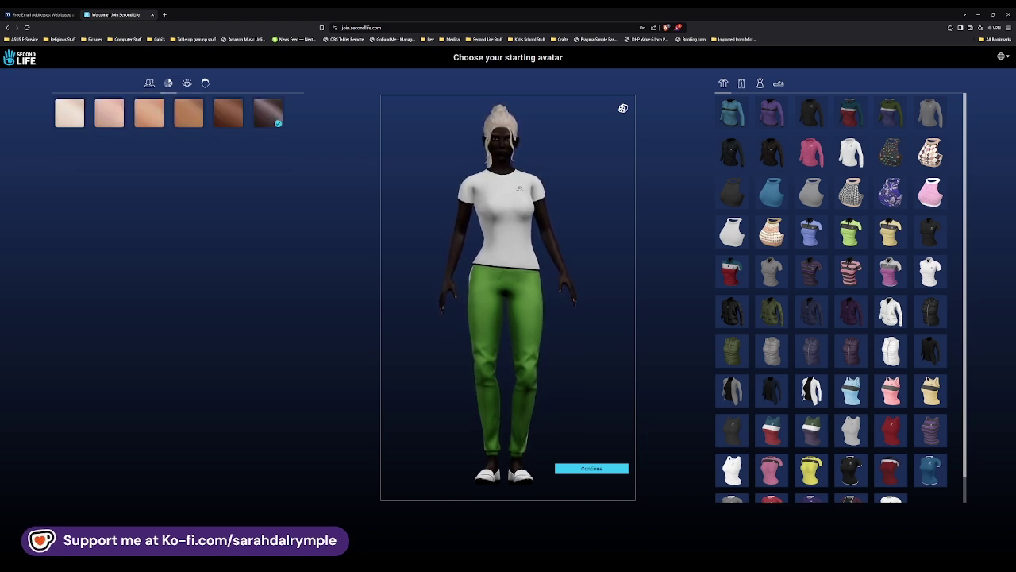
pyautogui.click(109, 112)
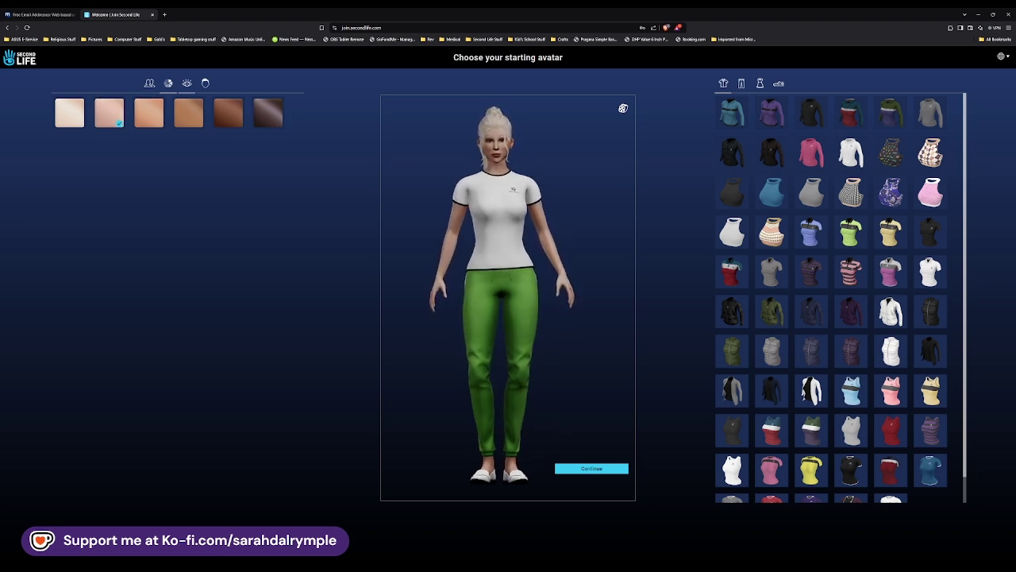
pyautogui.click(187, 83)
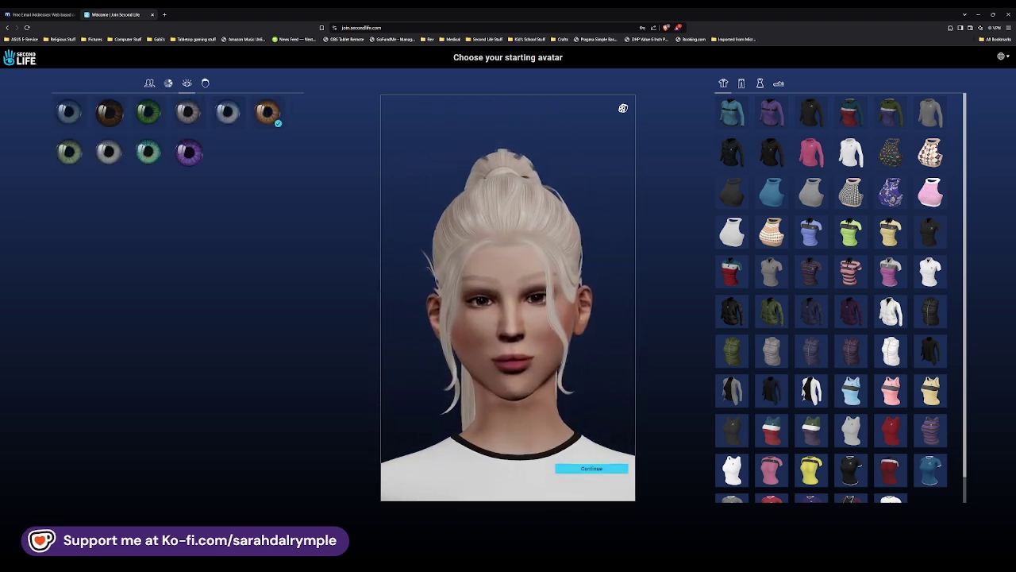
pyautogui.click(189, 153)
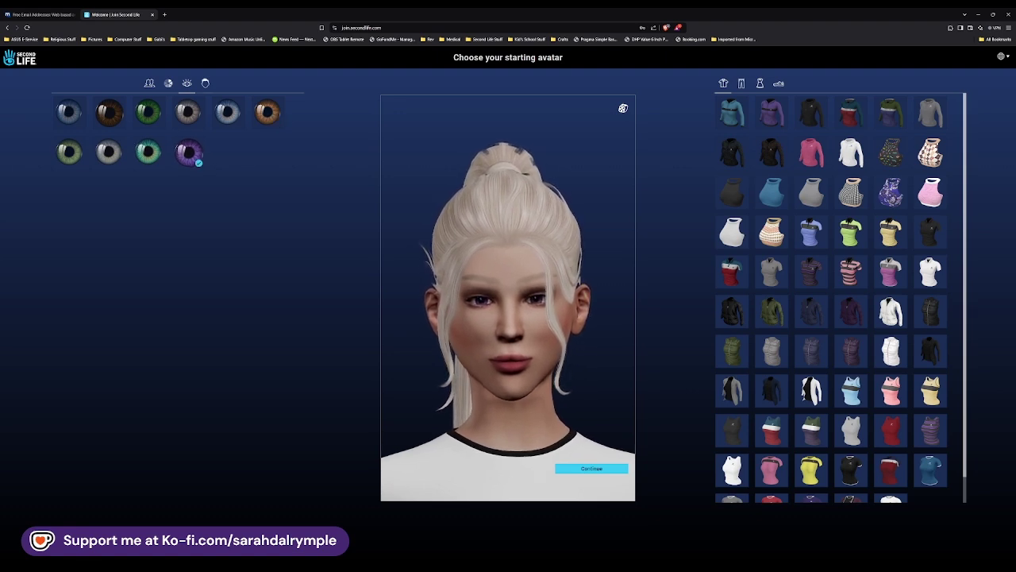
# Step: Give the avatar the long wavy lavender hairstyle
pyautogui.click(205, 83)
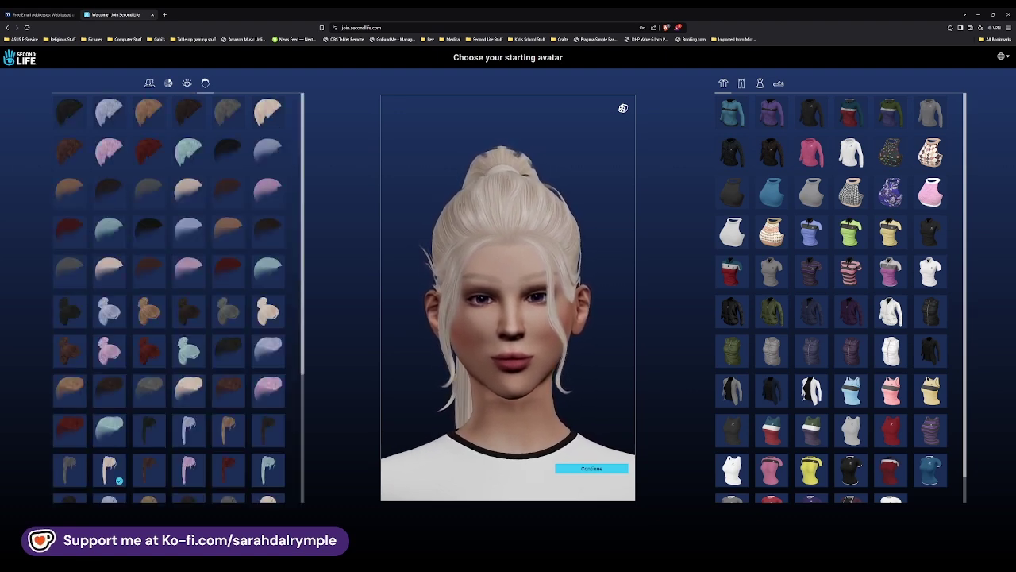
pyautogui.scroll(-2, 168, 298)
pyautogui.scroll(-1, 178, 304)
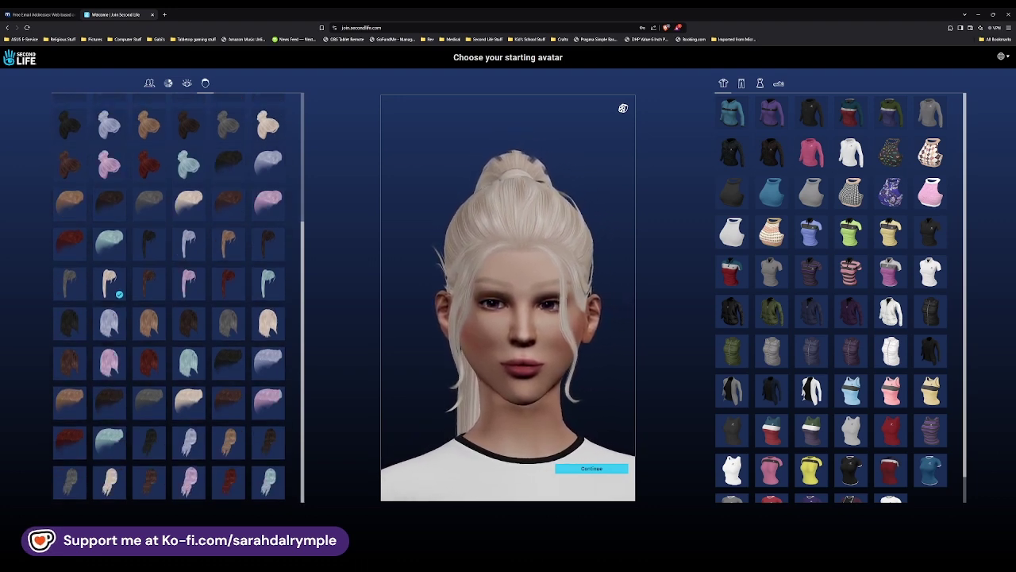
pyautogui.click(190, 443)
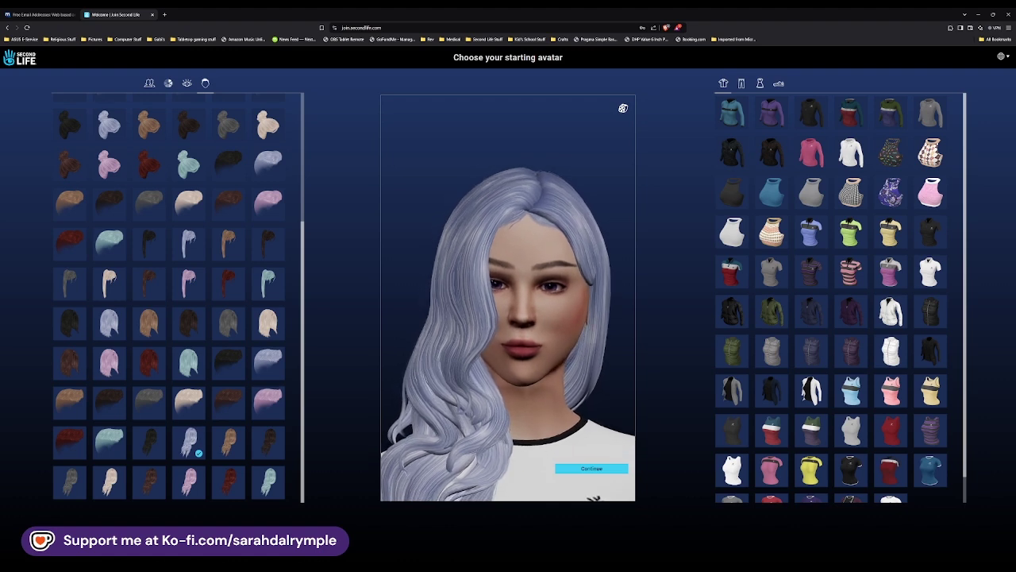
pyautogui.scroll(5, 169, 298)
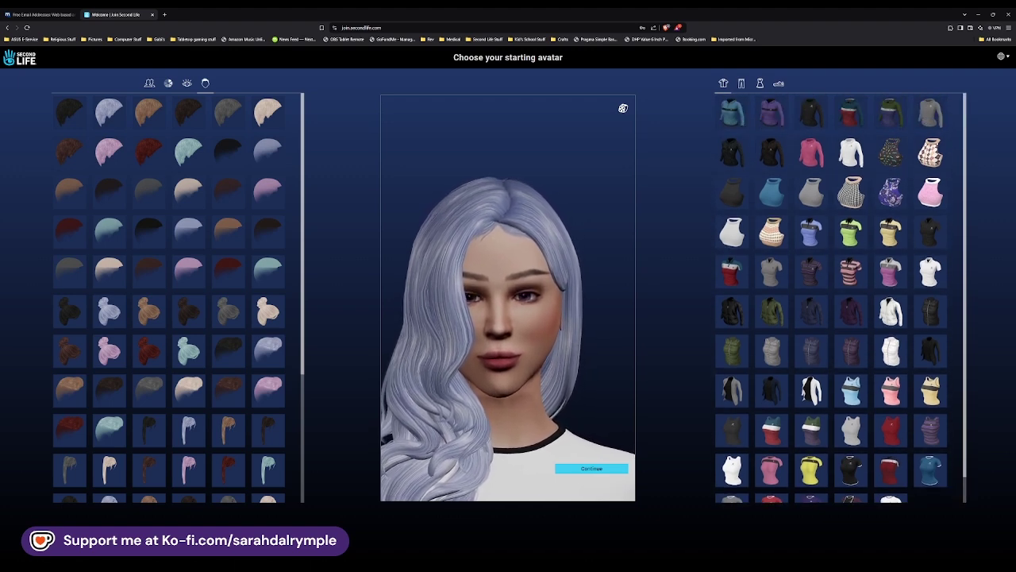
pyautogui.scroll(-1, 831, 298)
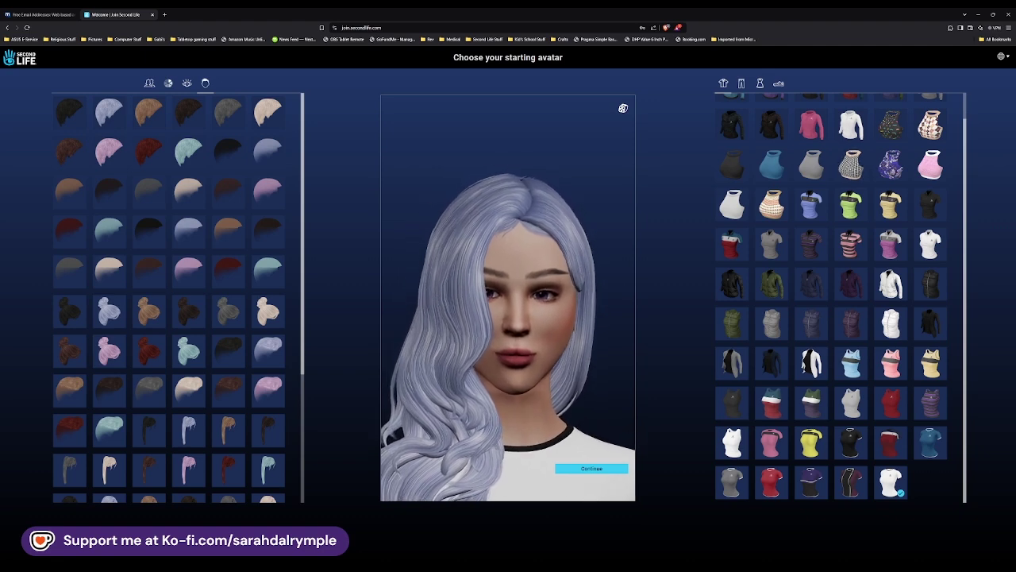
# Step: Dress the avatar in the navy-and-black top, blue jeans and purple shoes, then confirm it
pyautogui.click(811, 482)
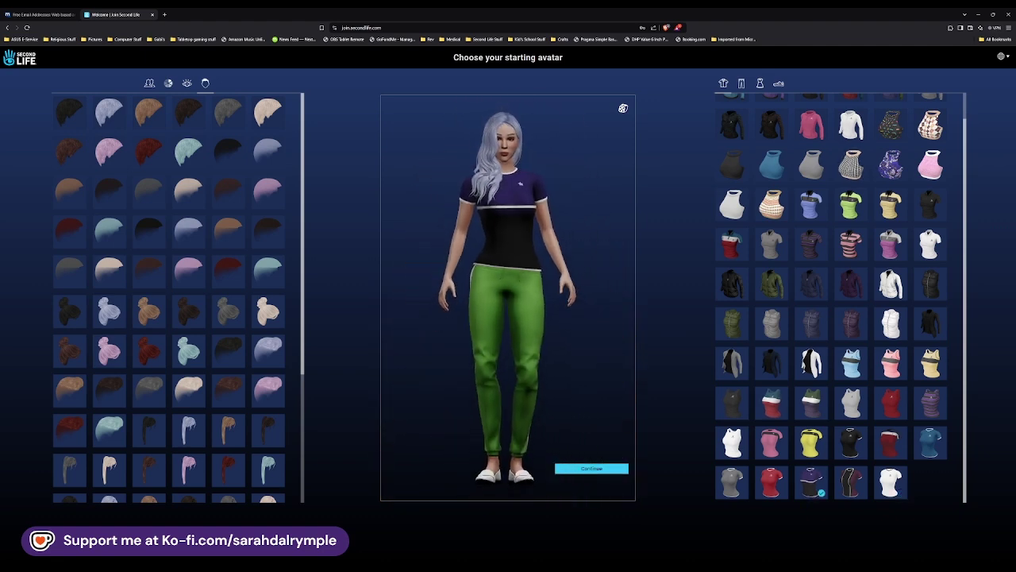
pyautogui.click(741, 83)
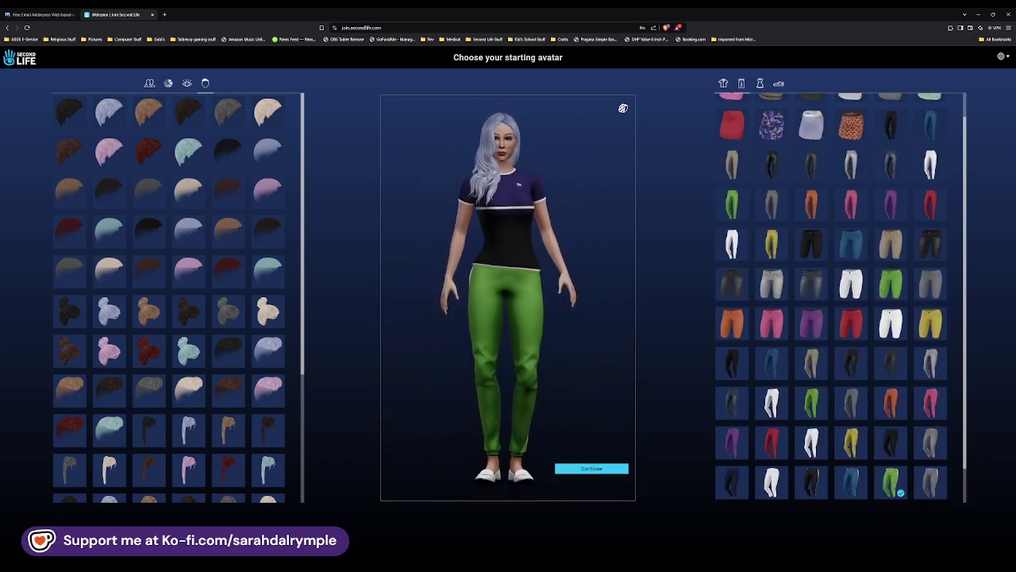
pyautogui.click(772, 363)
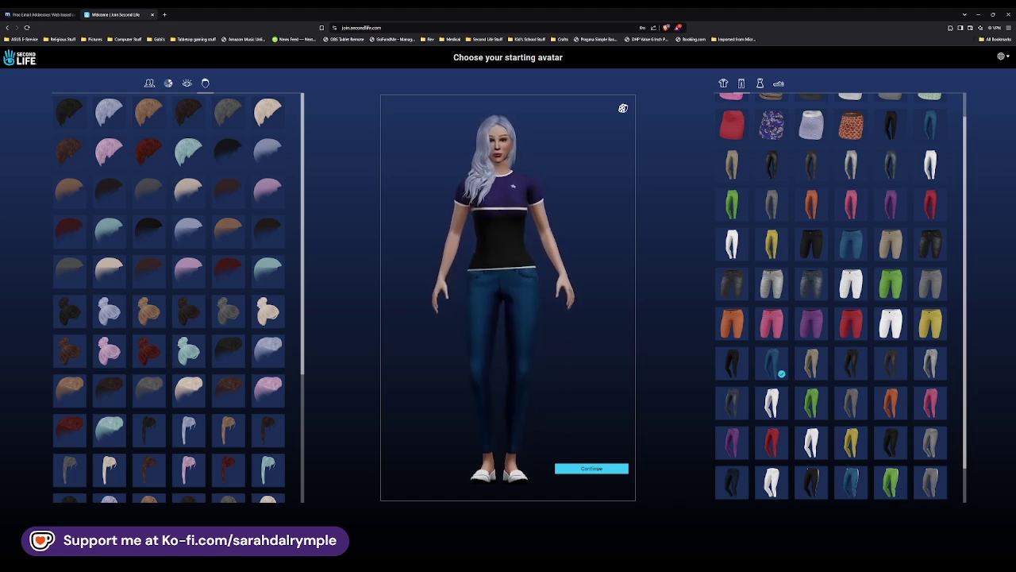
pyautogui.click(760, 83)
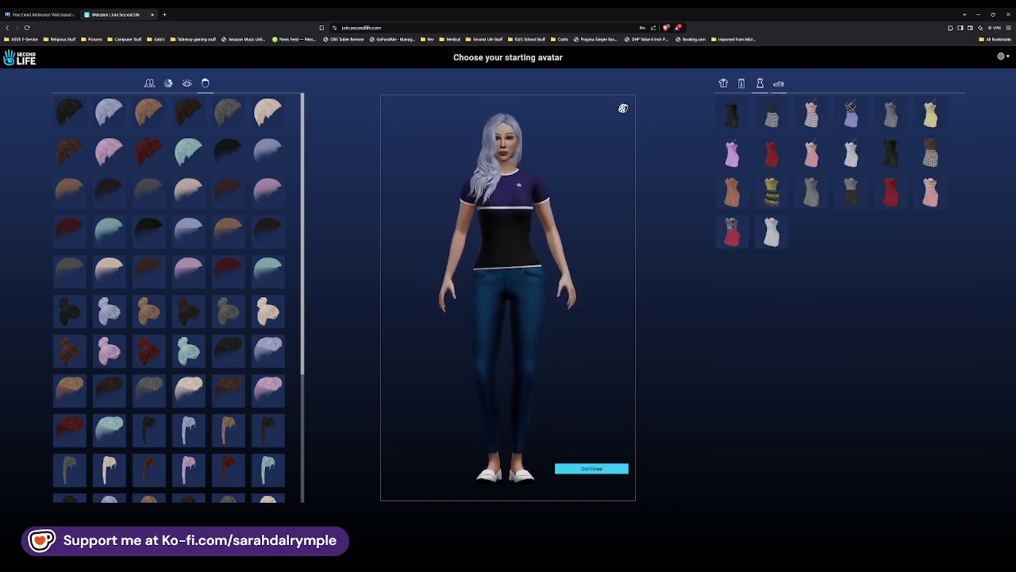
pyautogui.click(778, 83)
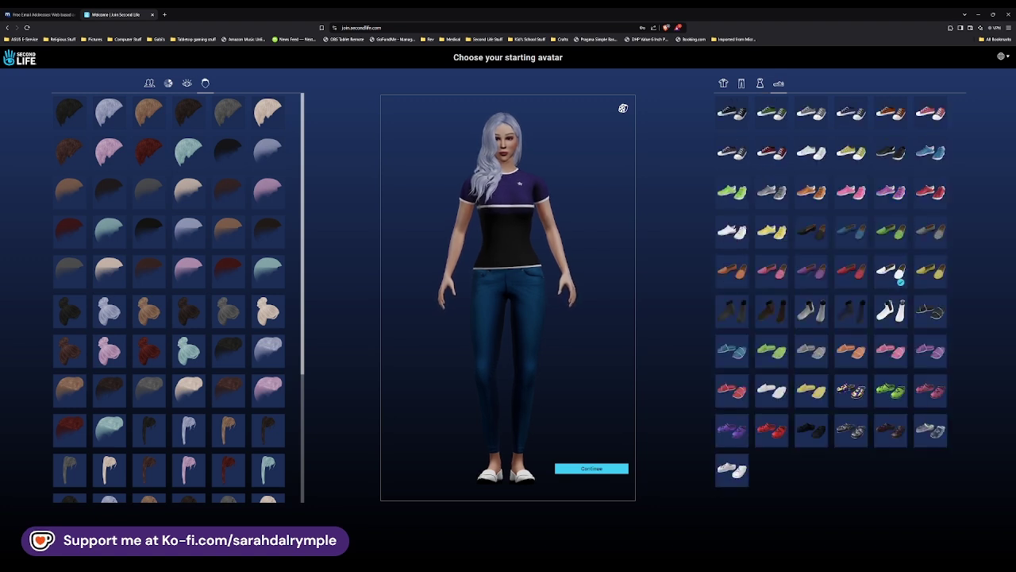
pyautogui.click(891, 192)
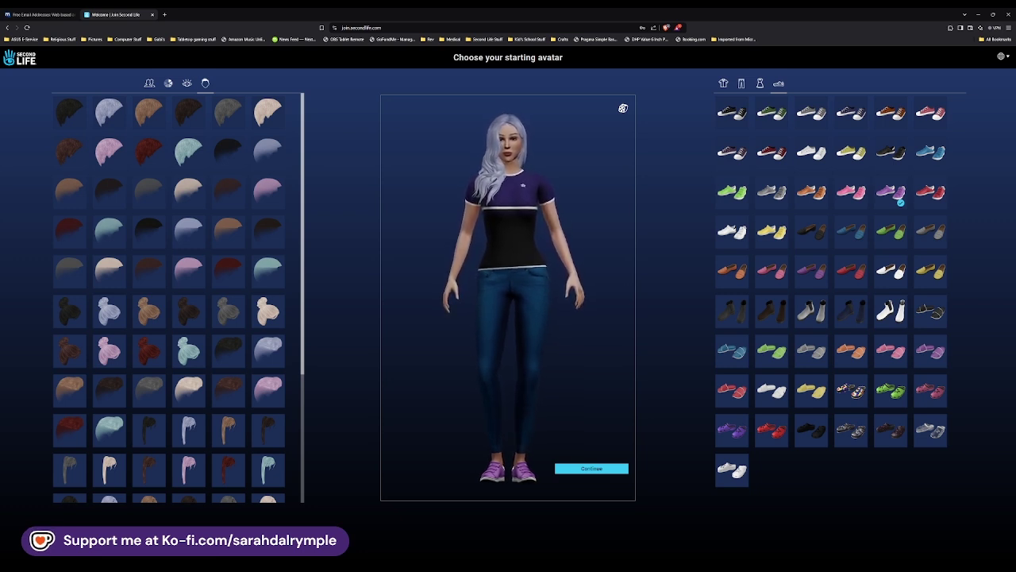
pyautogui.click(608, 466)
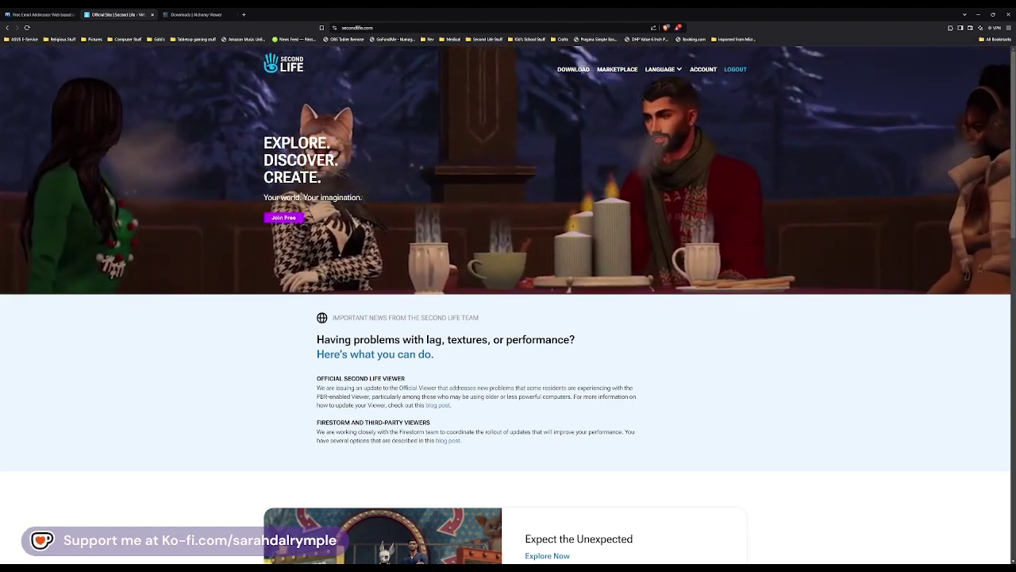
# Step: Open the account dashboard and its Events page, then expand the Shop and Land Manager menus
pyautogui.click(704, 70)
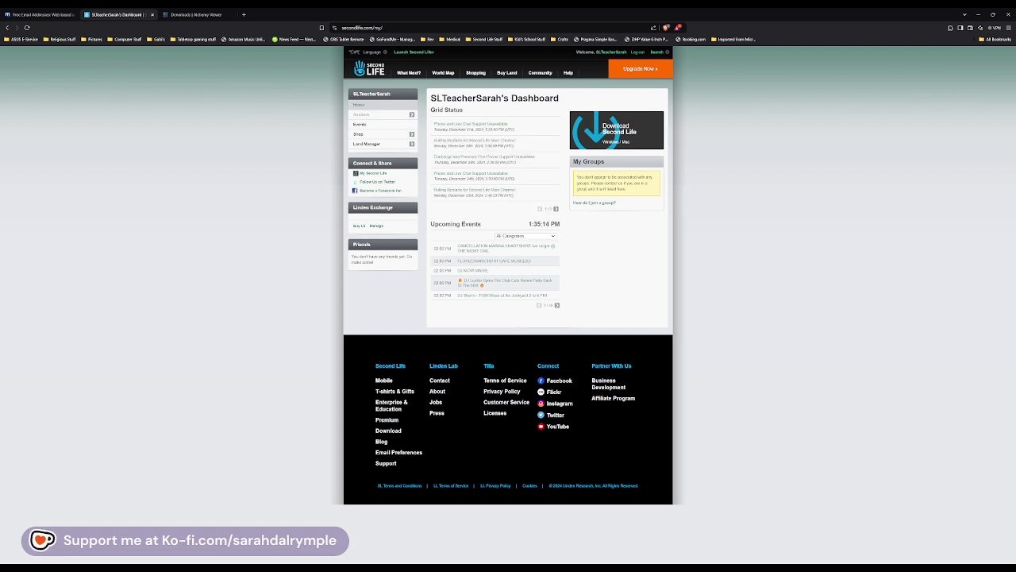
pyautogui.click(362, 114)
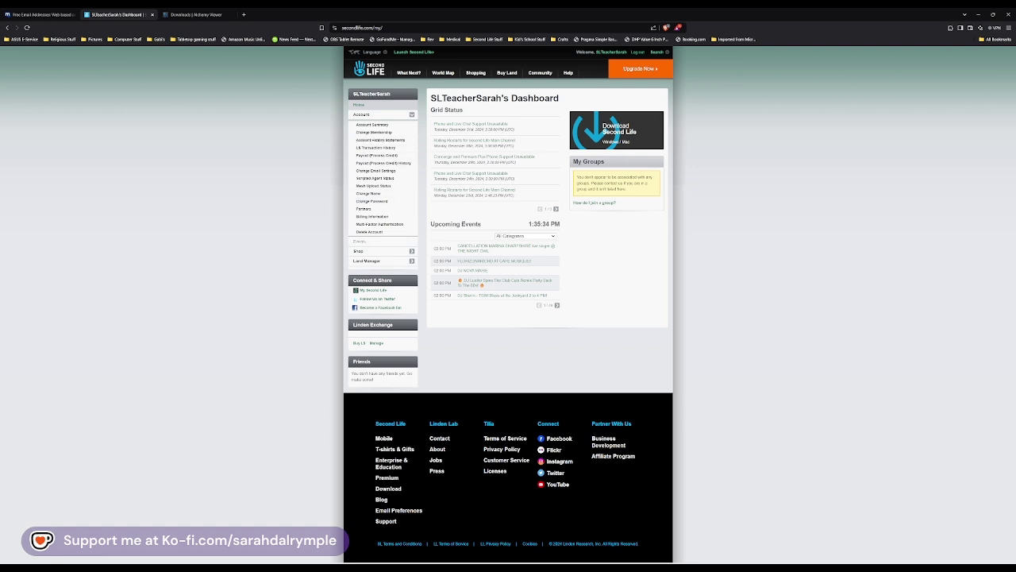
pyautogui.click(359, 240)
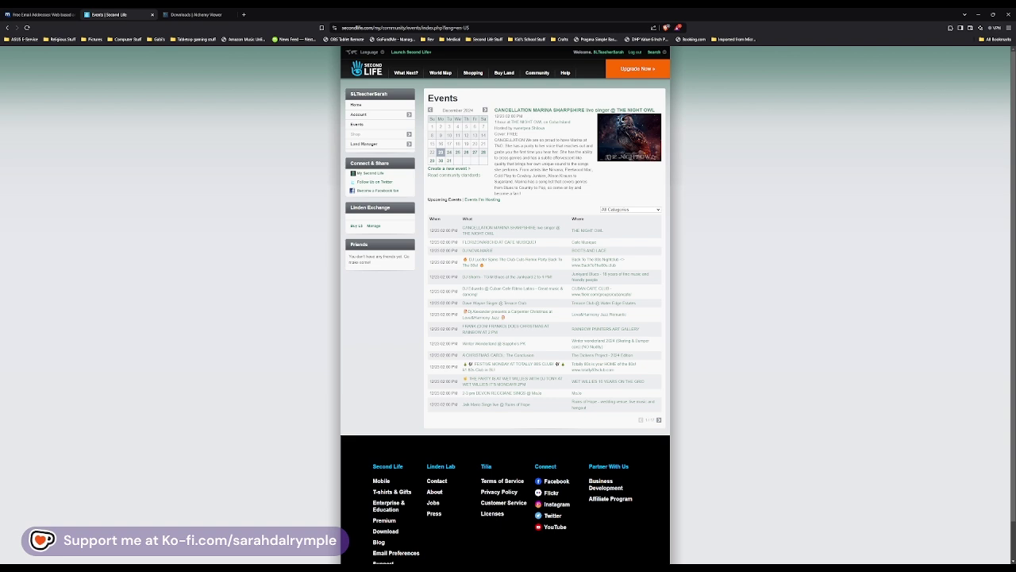
pyautogui.click(356, 134)
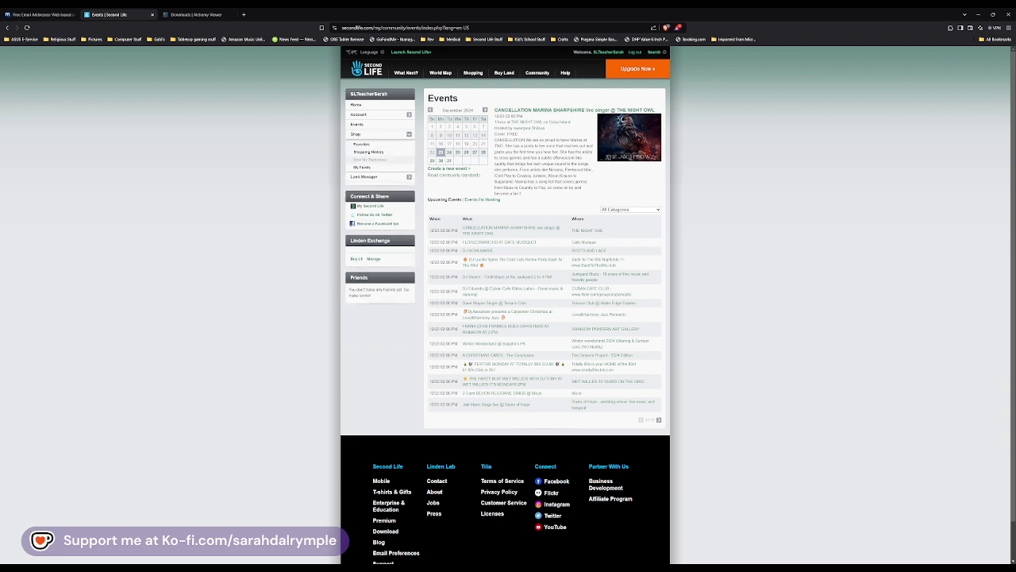
pyautogui.click(363, 176)
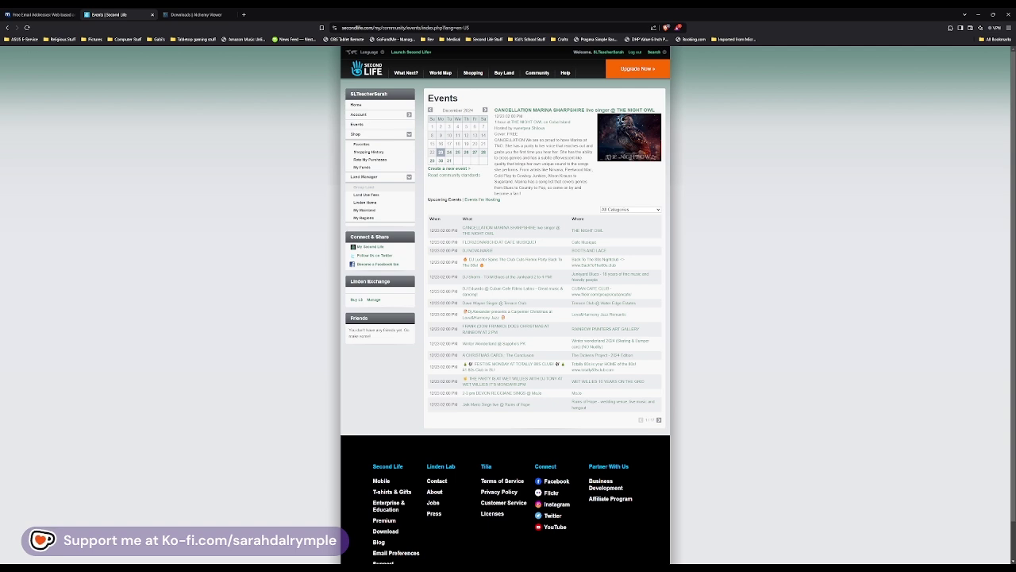
# Step: Go back to the account dashboard via Home in the left menu
pyautogui.click(357, 105)
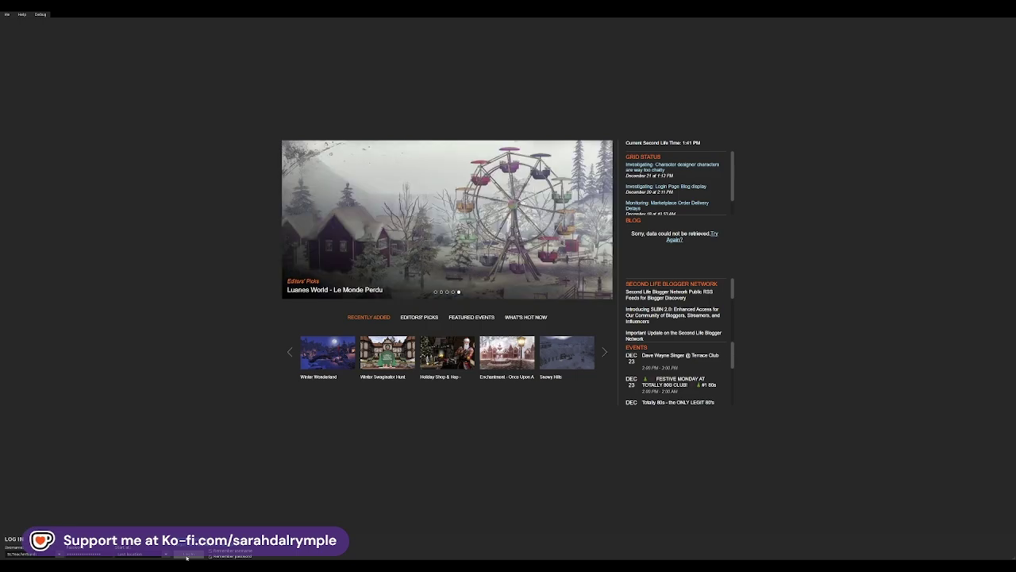
# Step: Log in to Adventure Island and turn the avatar to look around the boardwalk
pyautogui.click(186, 556)
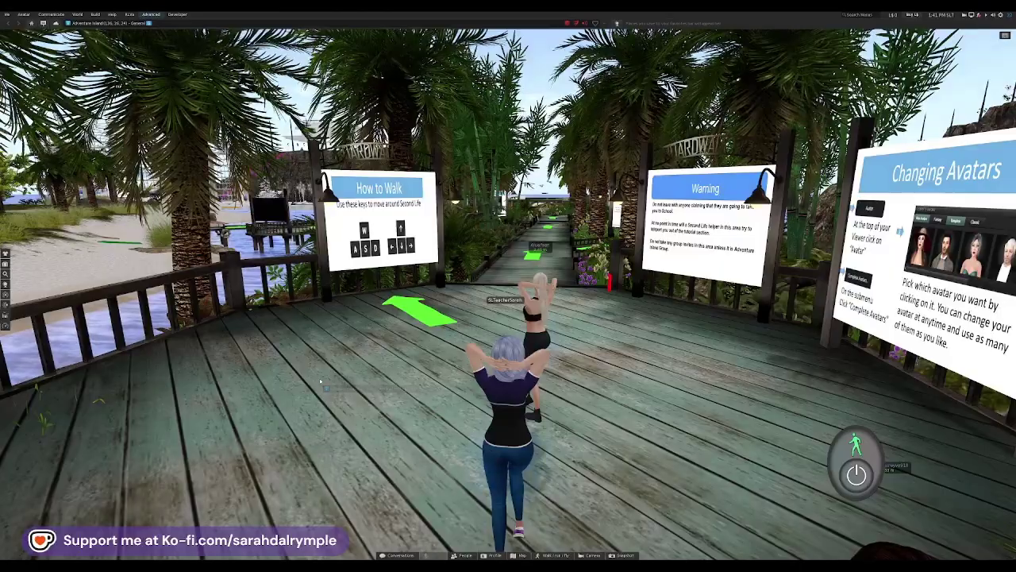
pyautogui.press('Left')
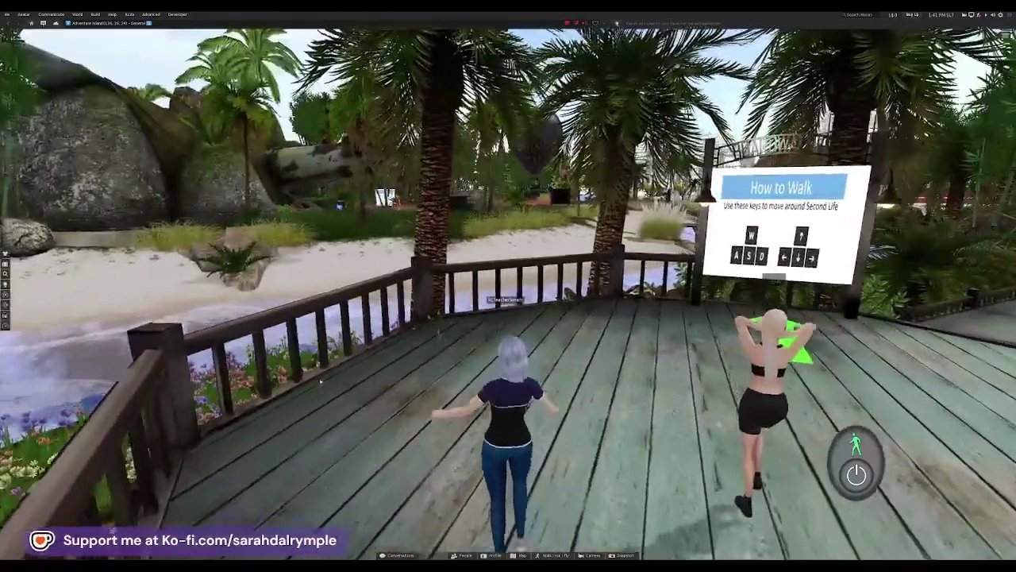
pyautogui.press('Right')
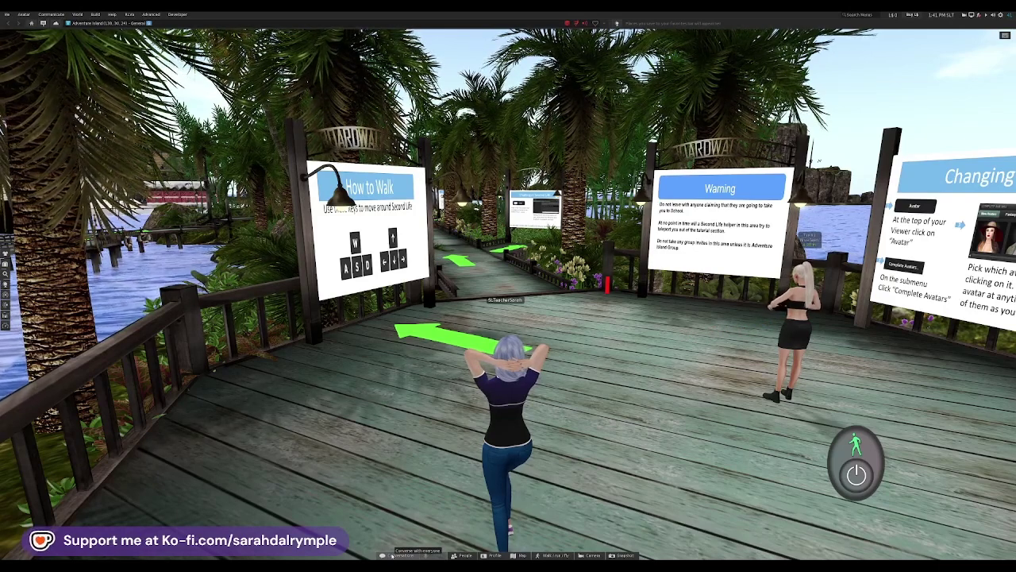
pyautogui.click(7, 14)
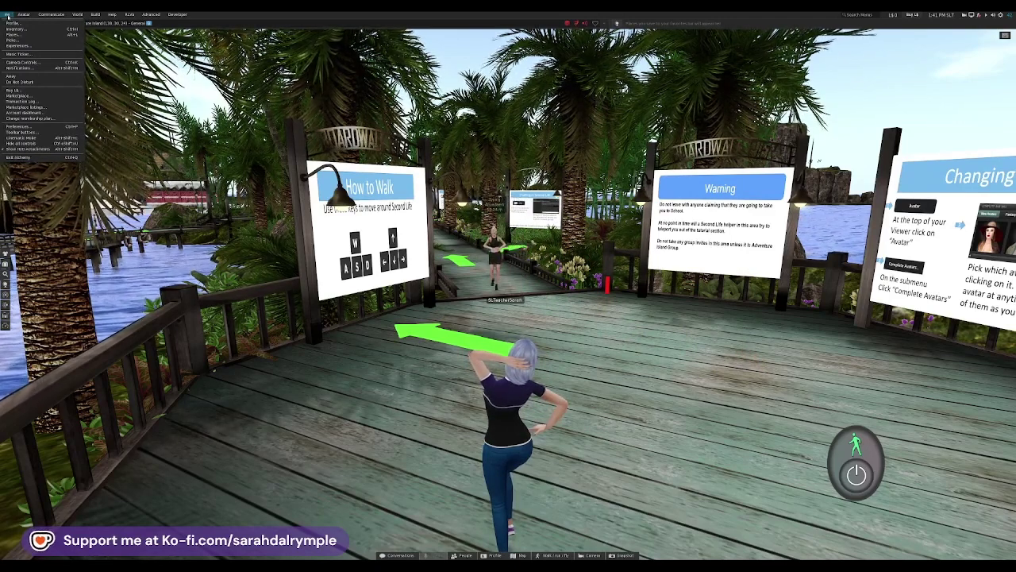
# Step: Open Preferences from the Me menu
pyautogui.moveTo(24, 14)
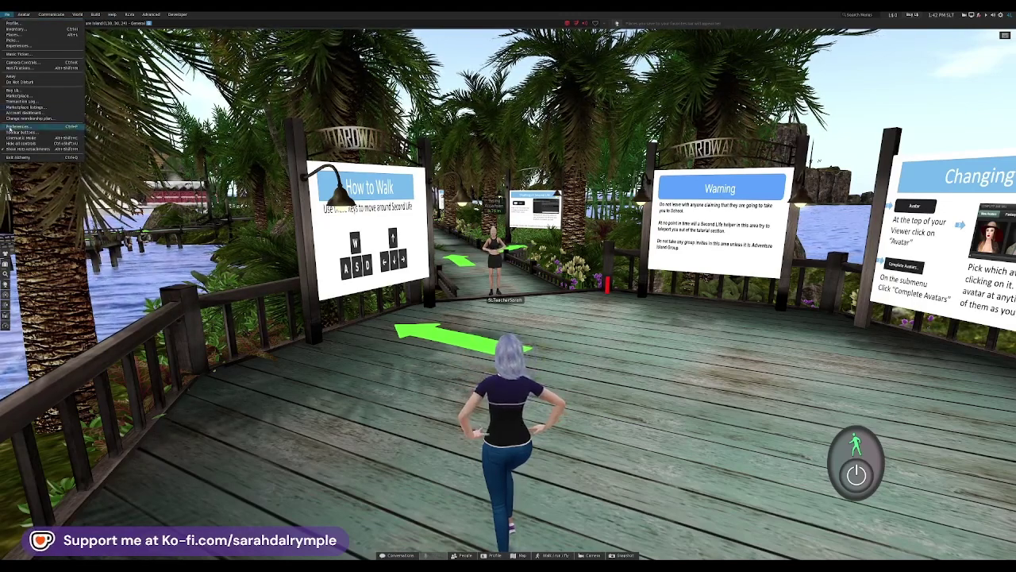
pyautogui.click(18, 126)
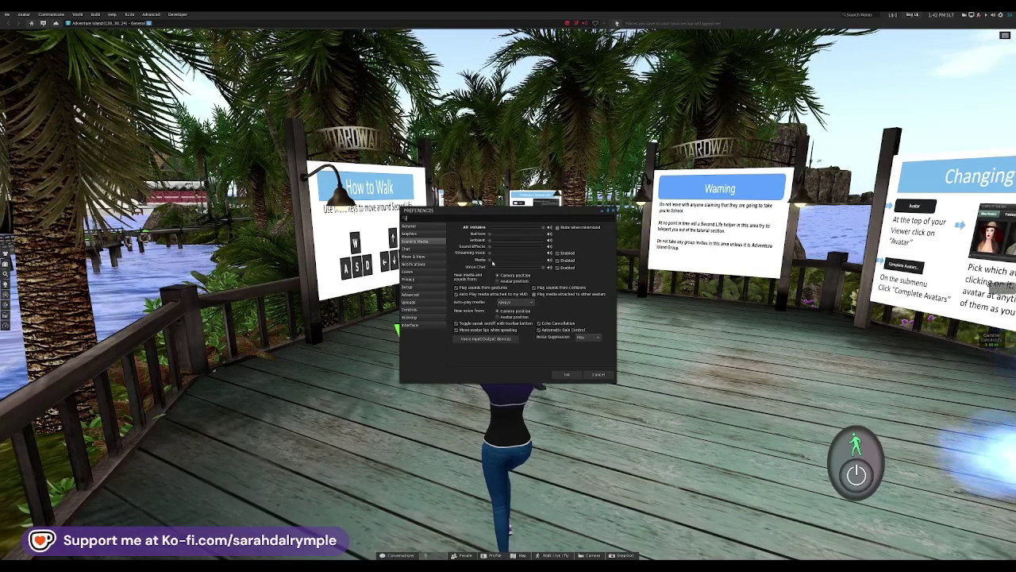
# Step: View the General preferences, then the Graphics settings with 256 m draw distance
pyautogui.click(432, 227)
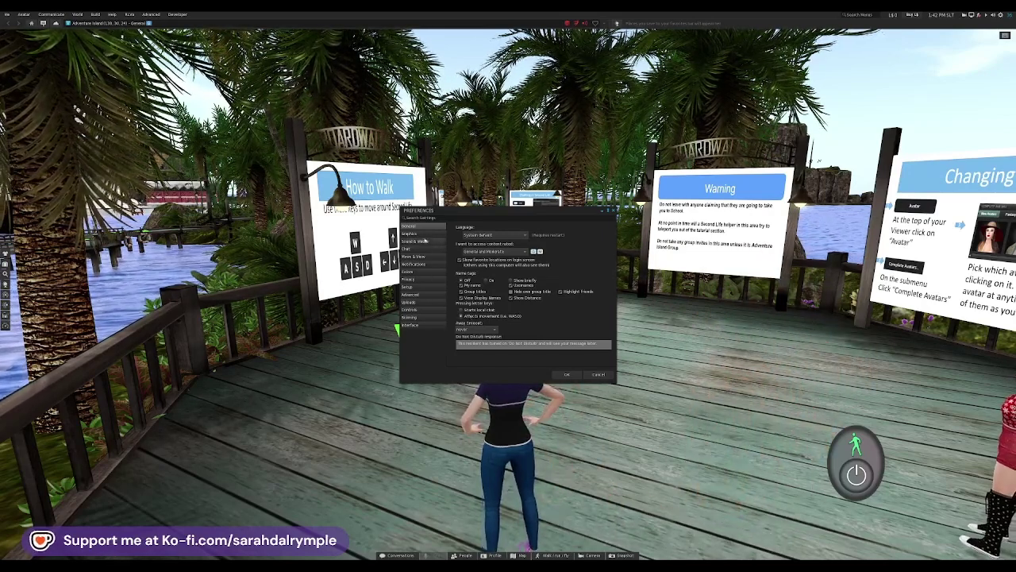
pyautogui.click(426, 234)
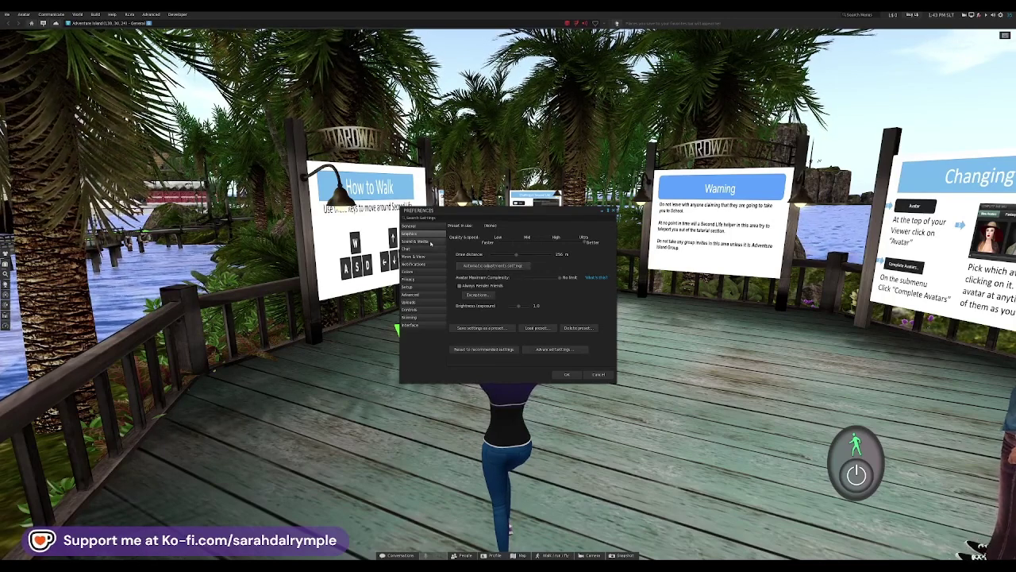
# Step: Browse the Sound & Media, Chat, Move & View, Notifications and Colors preference pages
pyautogui.click(431, 242)
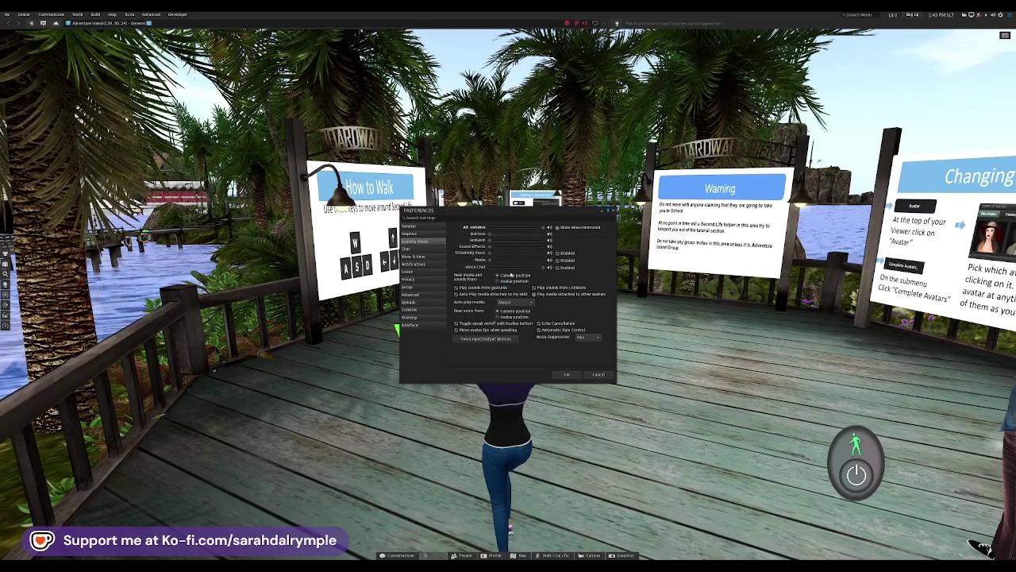
pyautogui.click(429, 248)
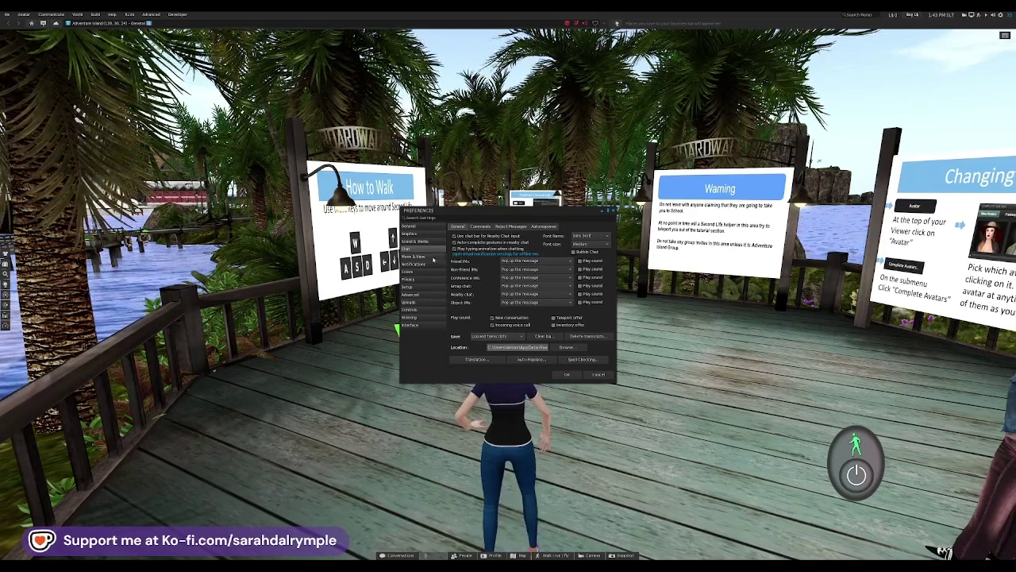
pyautogui.click(433, 257)
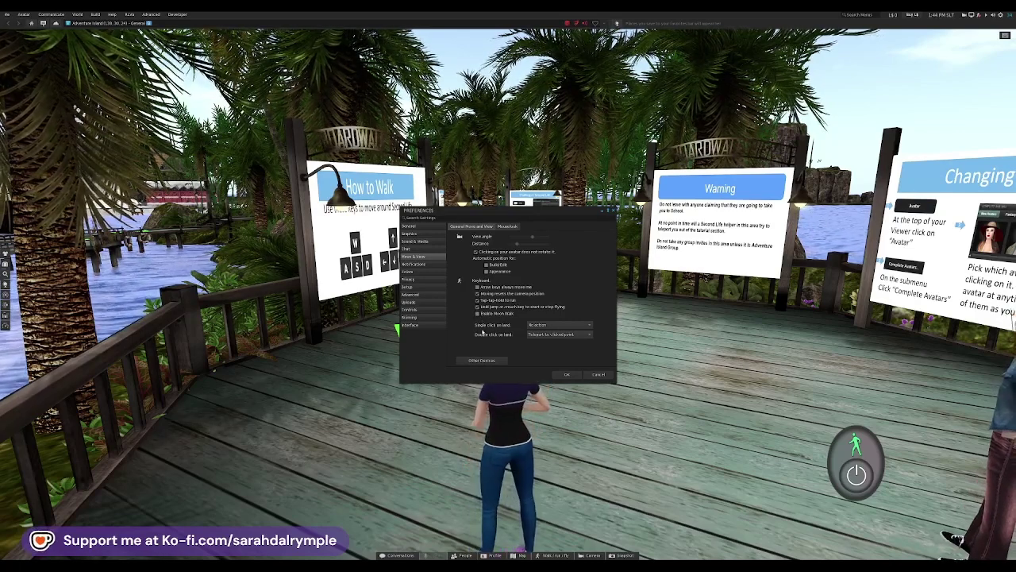
pyautogui.click(431, 265)
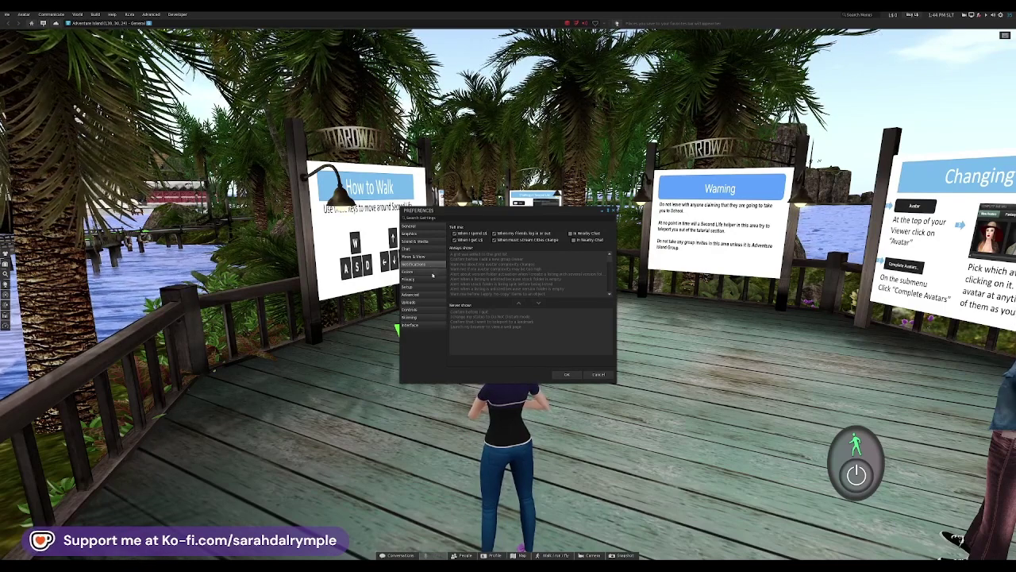
pyautogui.click(432, 273)
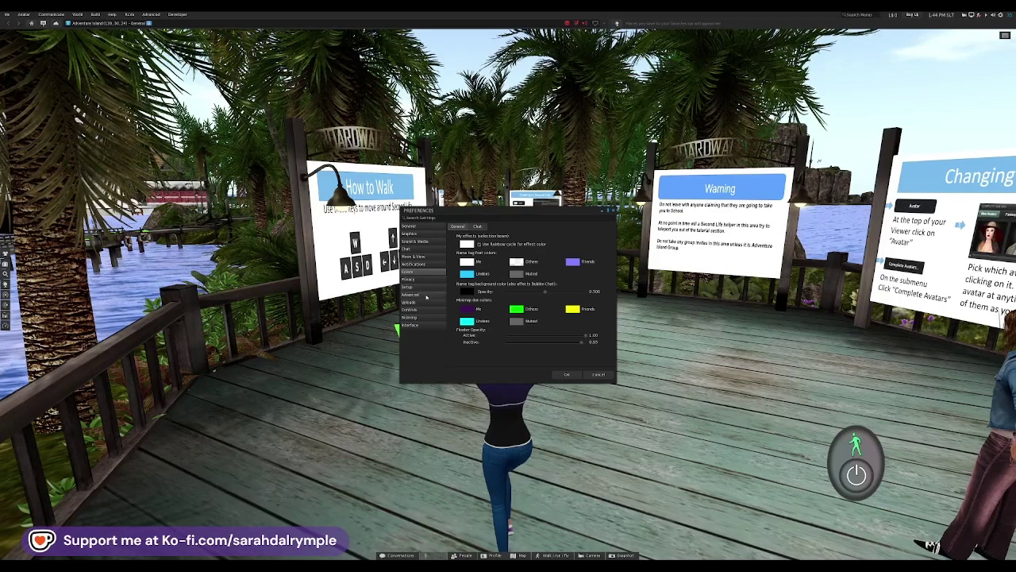
# Step: View the Advanced cache and Uploads preferences, then accept and close Preferences with OK
pyautogui.click(421, 295)
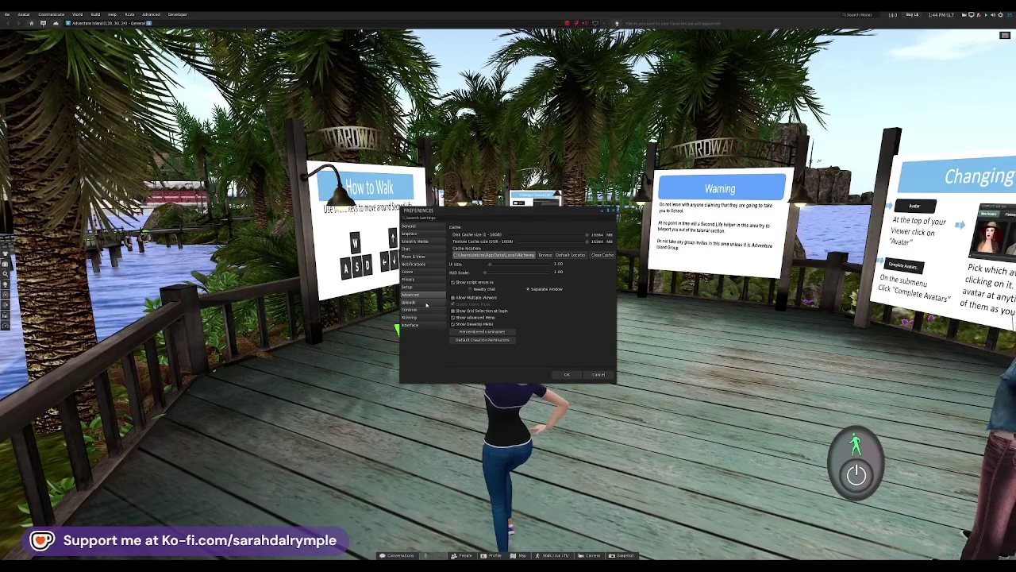
pyautogui.click(427, 302)
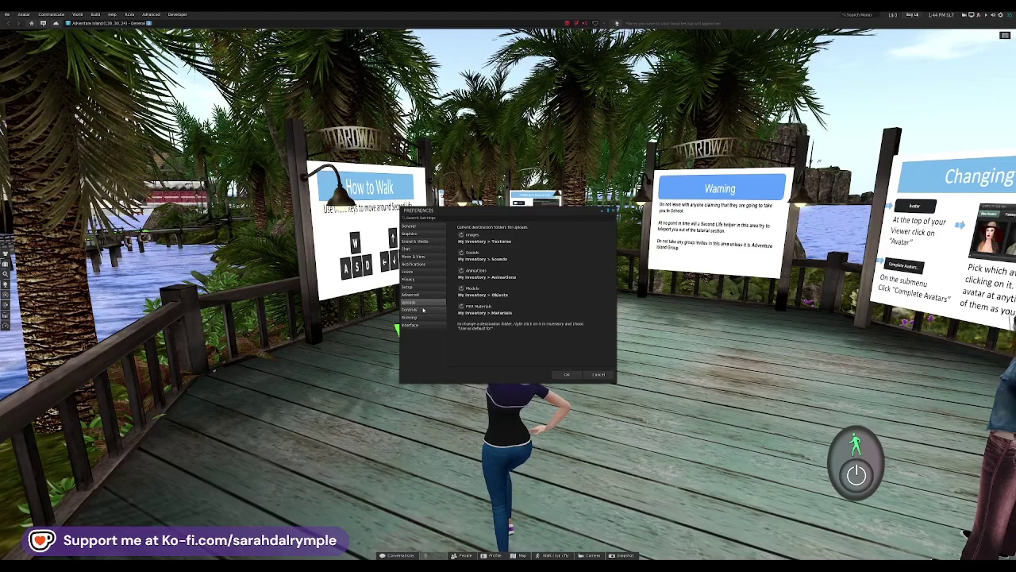
pyautogui.click(568, 374)
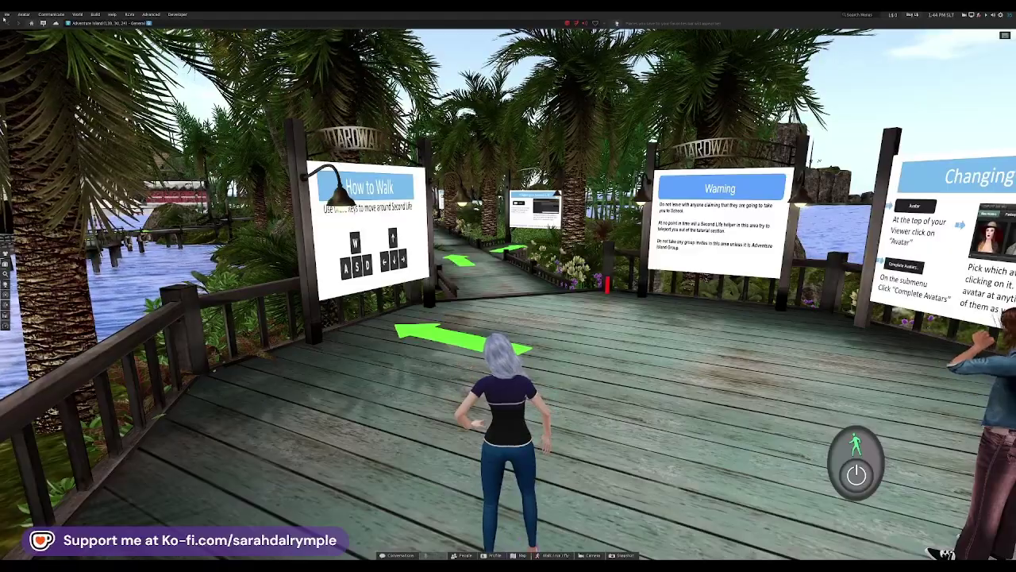
# Step: Open the Toolbar Buttons window from the Me menu
pyautogui.click(7, 15)
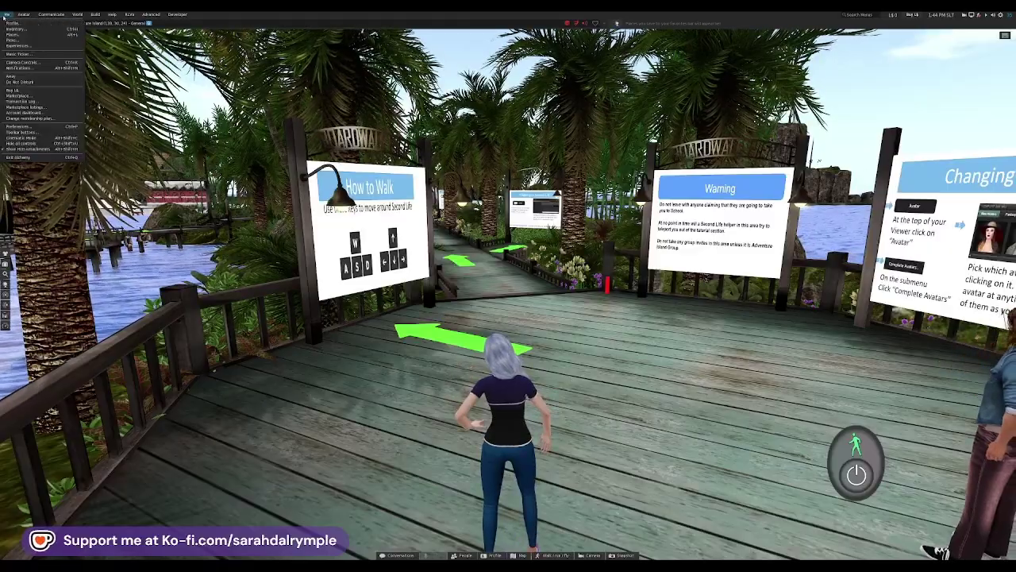
pyautogui.click(22, 132)
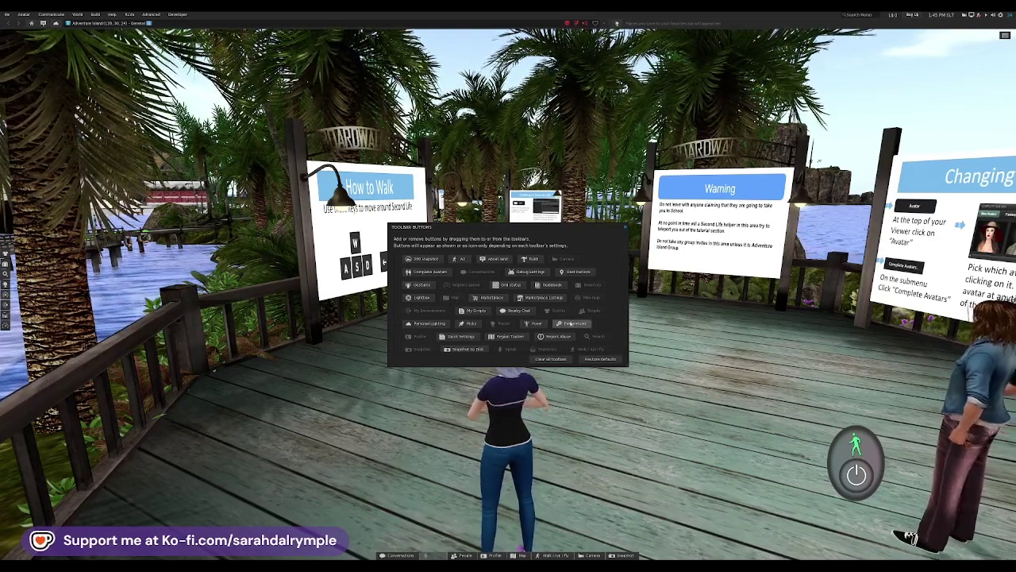
# Step: Add Preferences and Snapshot to Disk to the bottom toolbar, and move camera controls to the top
pyautogui.moveTo(688, 560); pyautogui.dragTo(682, 556)
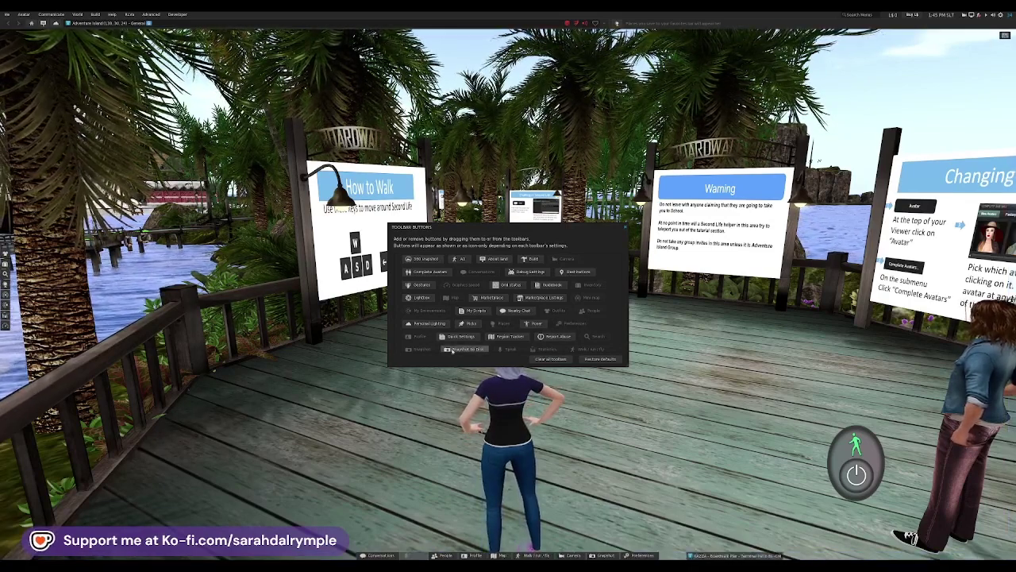
pyautogui.moveTo(453, 352); pyautogui.dragTo(622, 559)
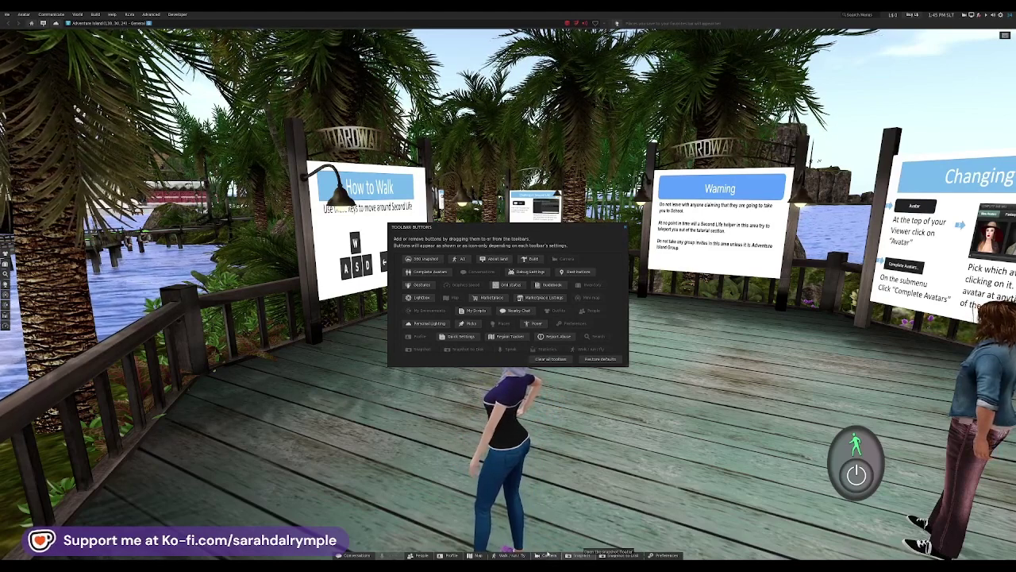
pyautogui.click(548, 554)
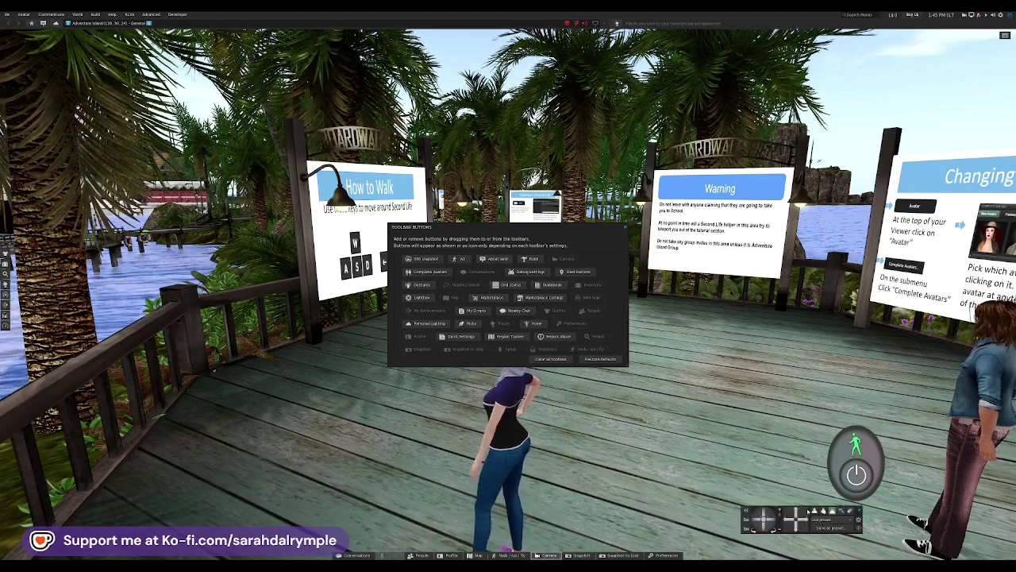
pyautogui.moveTo(808, 512); pyautogui.dragTo(650, 13)
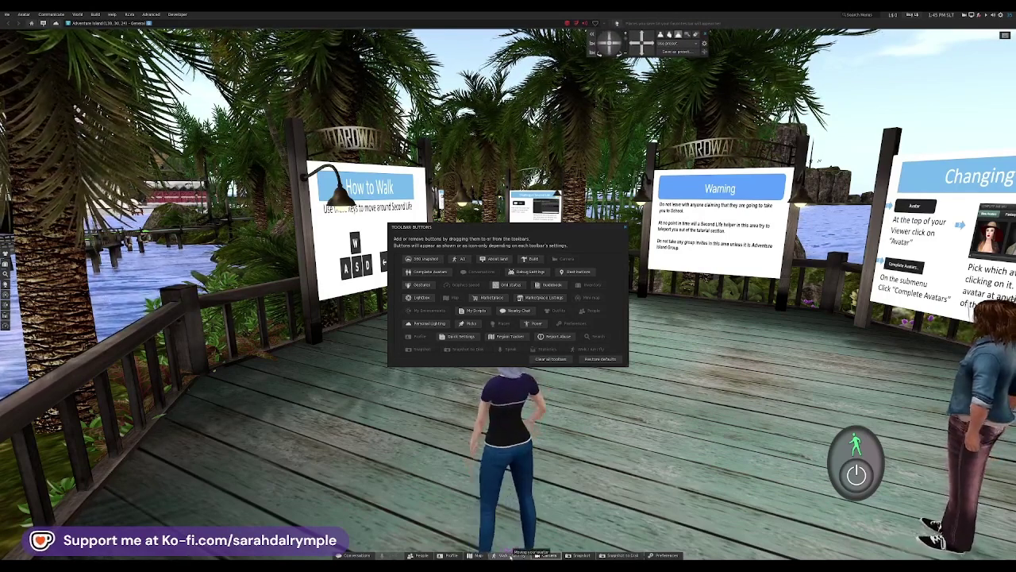
# Step: Remove Walk/Run/Fly and Profile from the bottom toolbar, shifting Conversations right and People left
pyautogui.moveTo(511, 557); pyautogui.dragTo(536, 322)
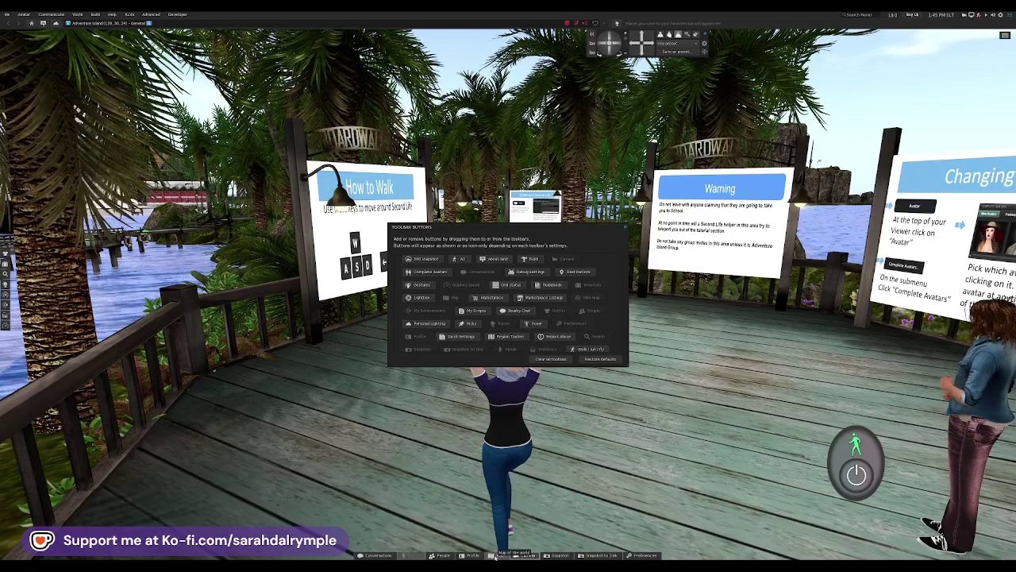
pyautogui.moveTo(495, 557); pyautogui.dragTo(353, 560)
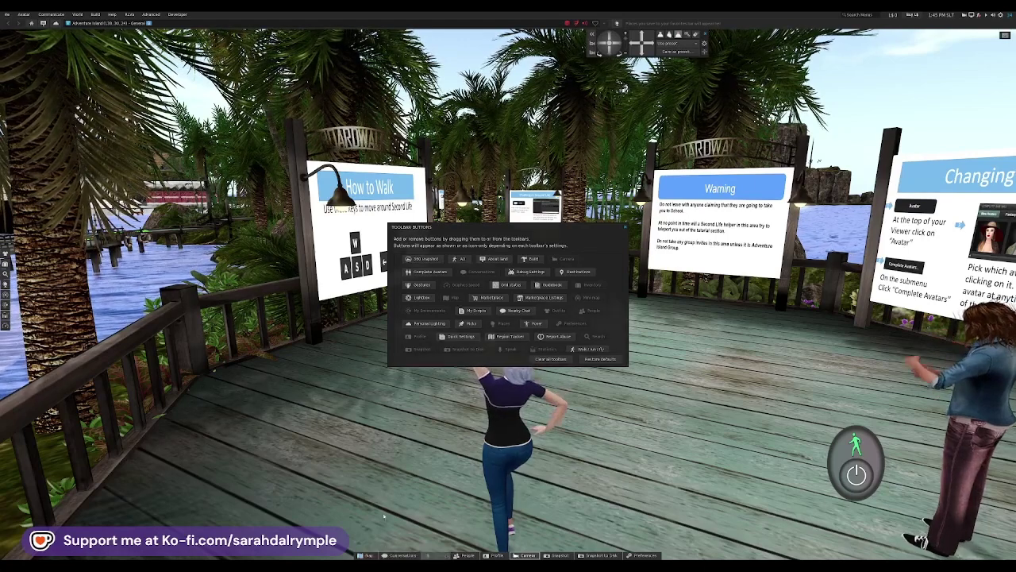
pyautogui.moveTo(397, 557); pyautogui.dragTo(533, 555)
pyautogui.moveTo(620, 558); pyautogui.dragTo(624, 556)
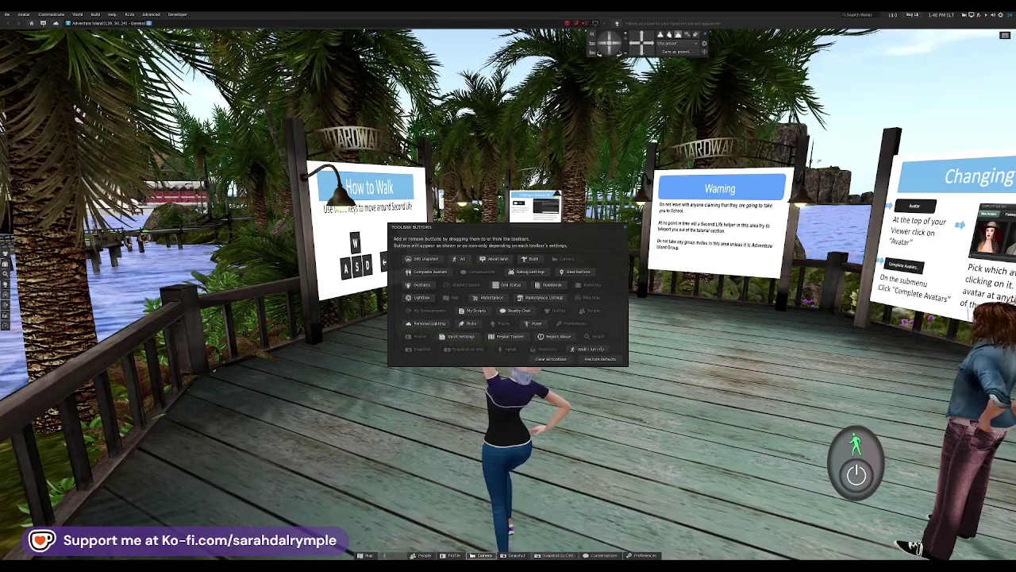
pyautogui.moveTo(424, 557); pyautogui.dragTo(383, 556)
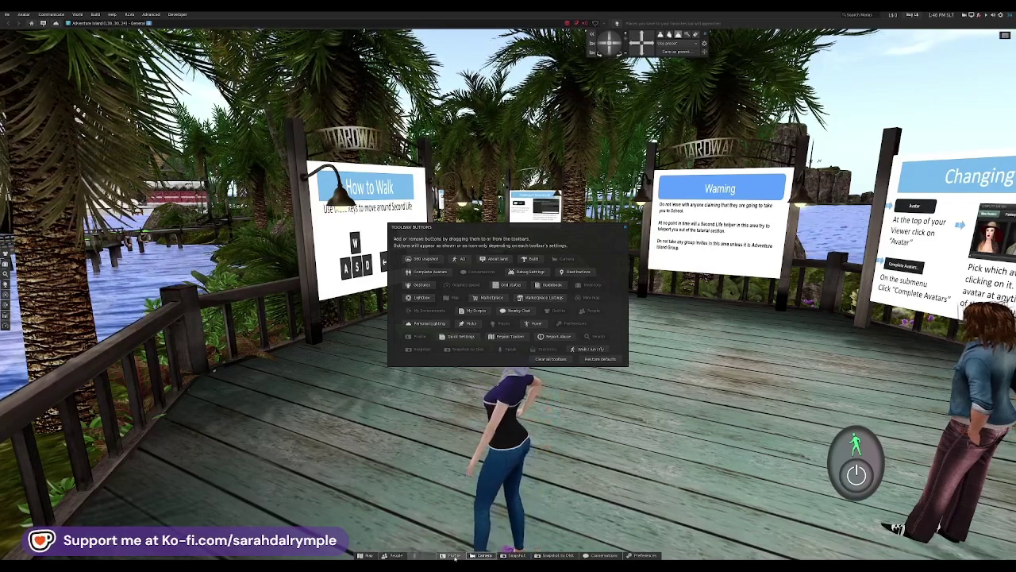
pyautogui.moveTo(454, 557); pyautogui.dragTo(484, 349)
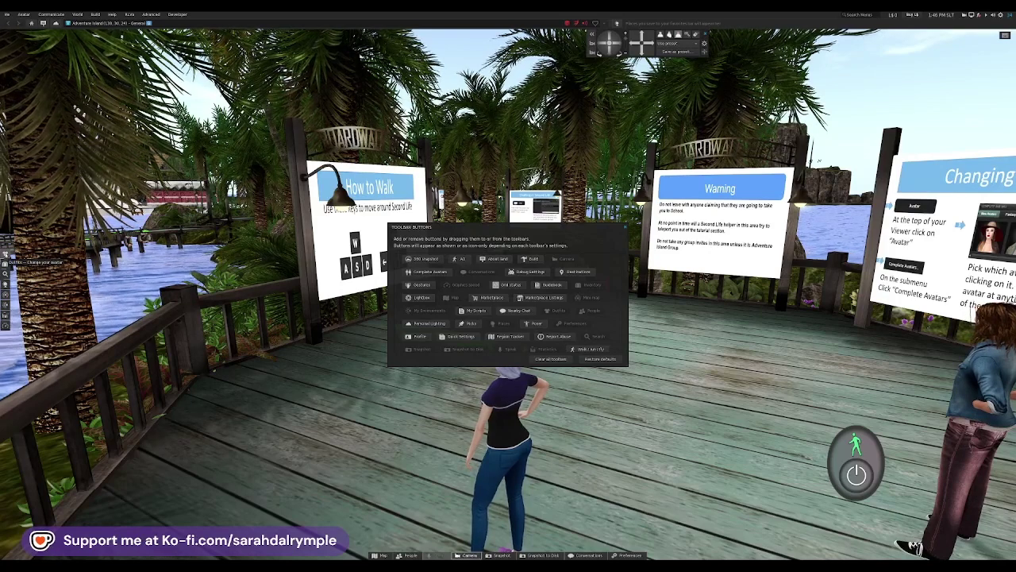
# Step: Move Outfits from the left toolbar and add Inventory to the bottom toolbar, moving Map leftward
pyautogui.moveTo(5, 255); pyautogui.dragTo(11, 259)
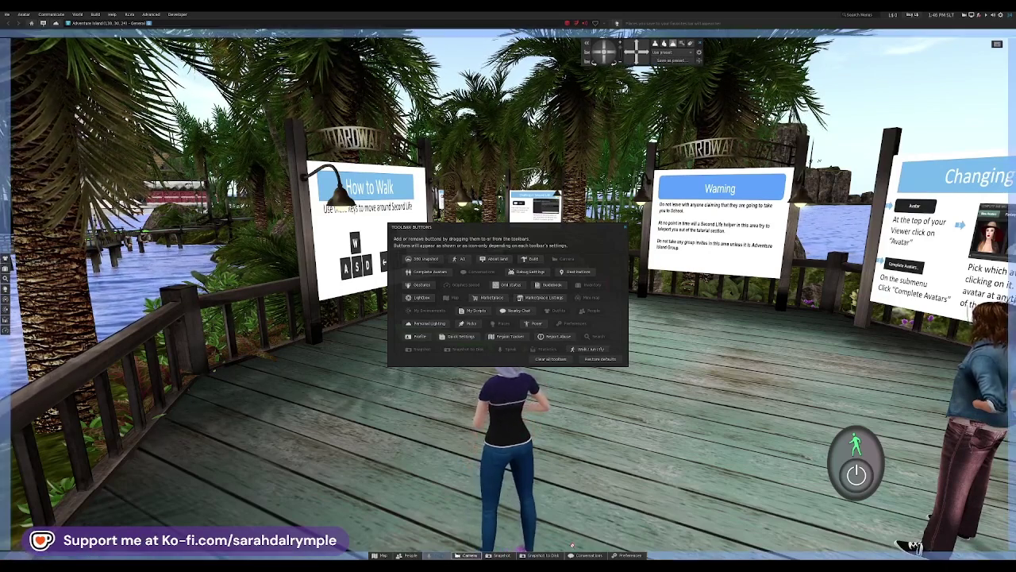
pyautogui.moveTo(548, 561); pyautogui.dragTo(486, 556)
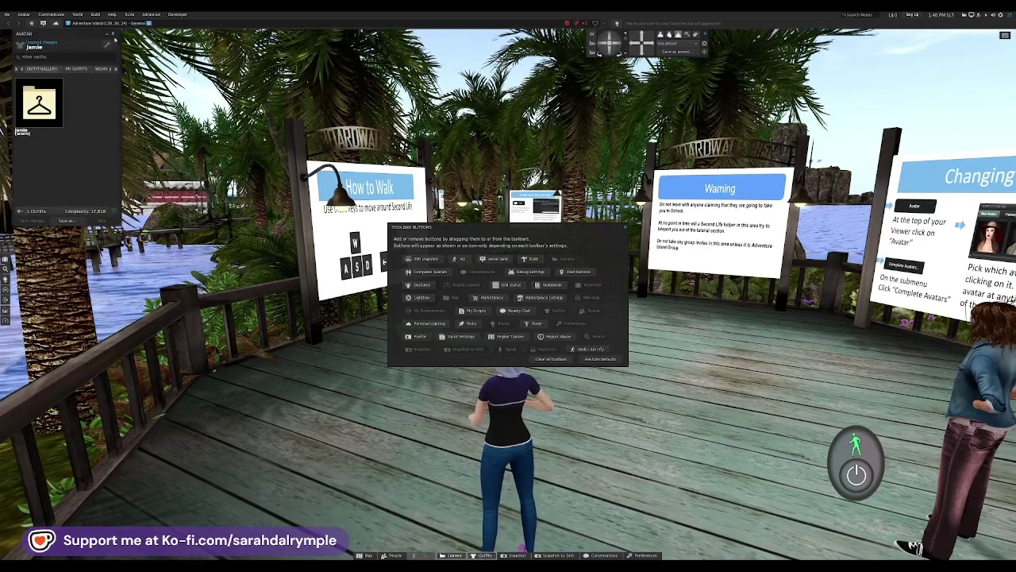
pyautogui.click(116, 34)
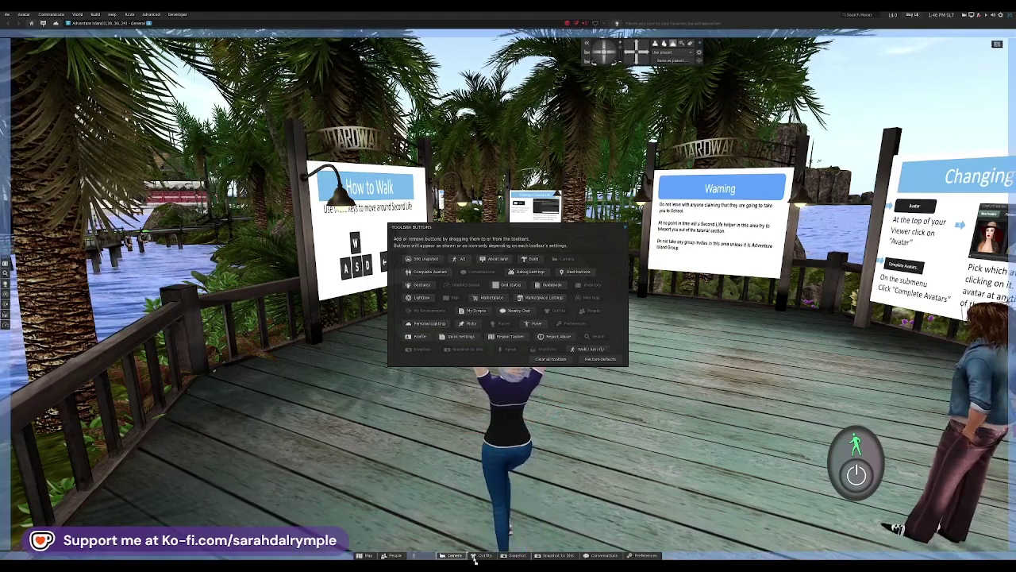
pyautogui.moveTo(471, 558); pyautogui.dragTo(471, 558)
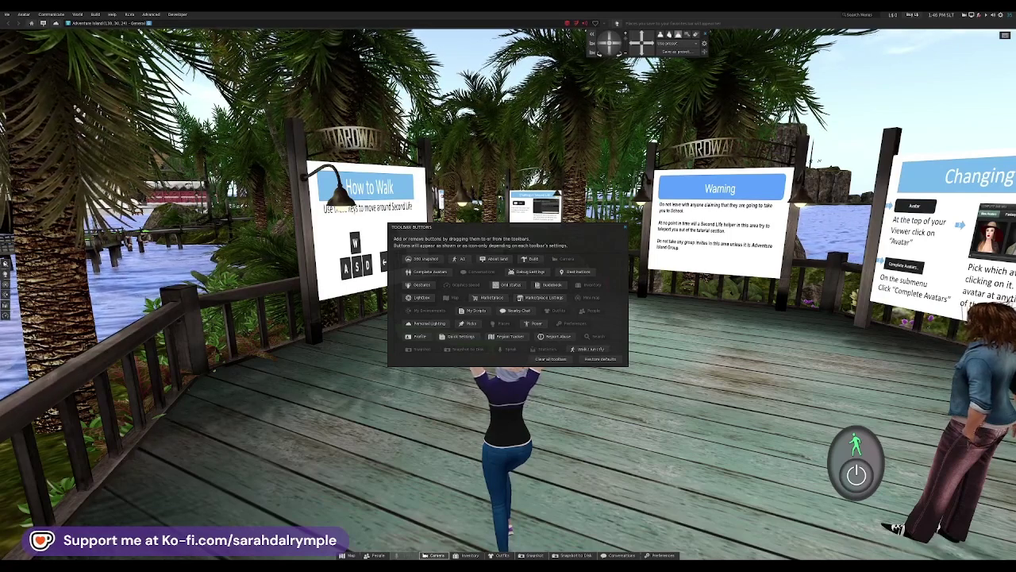
pyautogui.moveTo(601, 557); pyautogui.dragTo(598, 559)
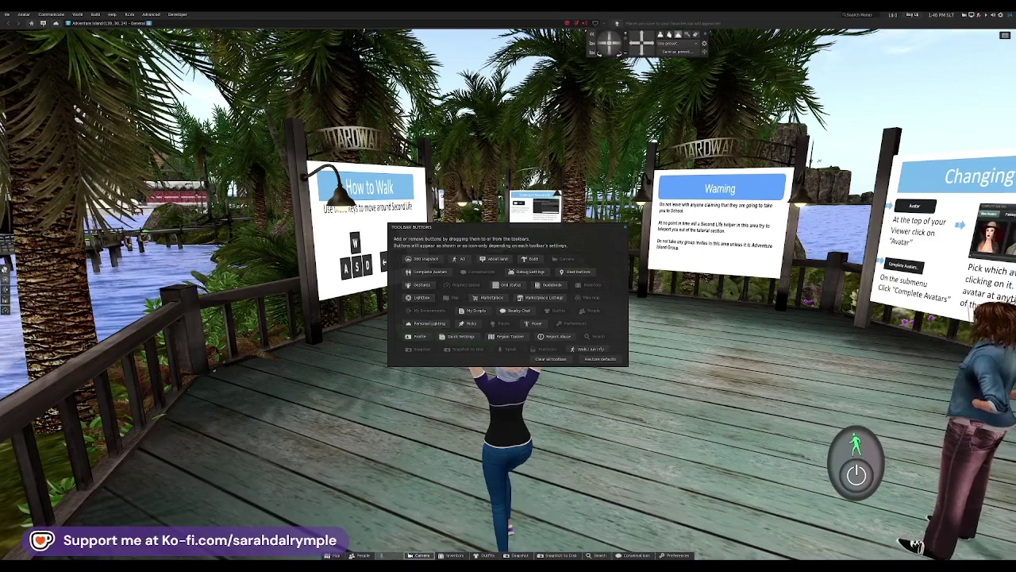
pyautogui.moveTo(331, 556); pyautogui.dragTo(318, 558)
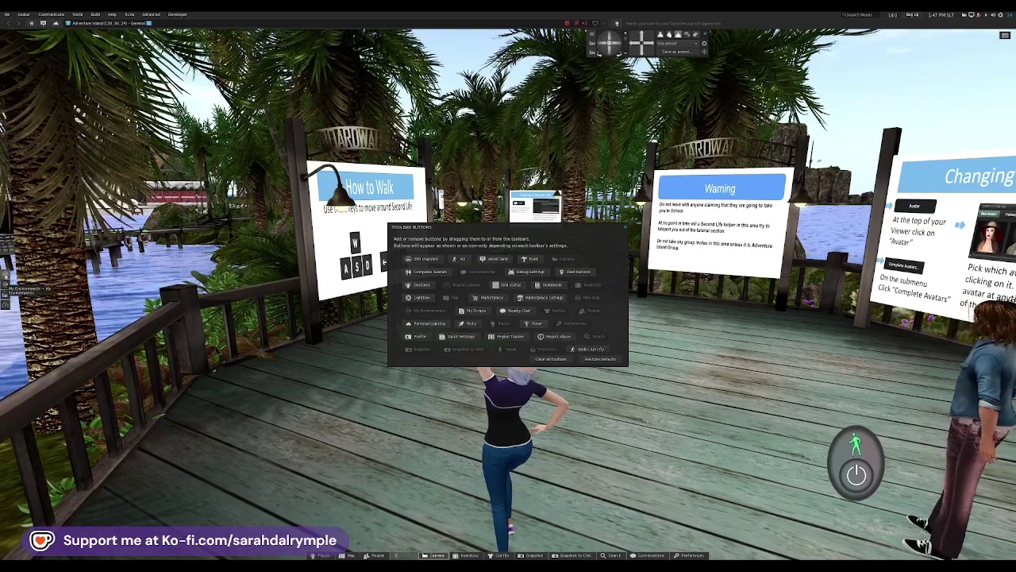
pyautogui.moveTo(556, 310); pyautogui.dragTo(558, 310)
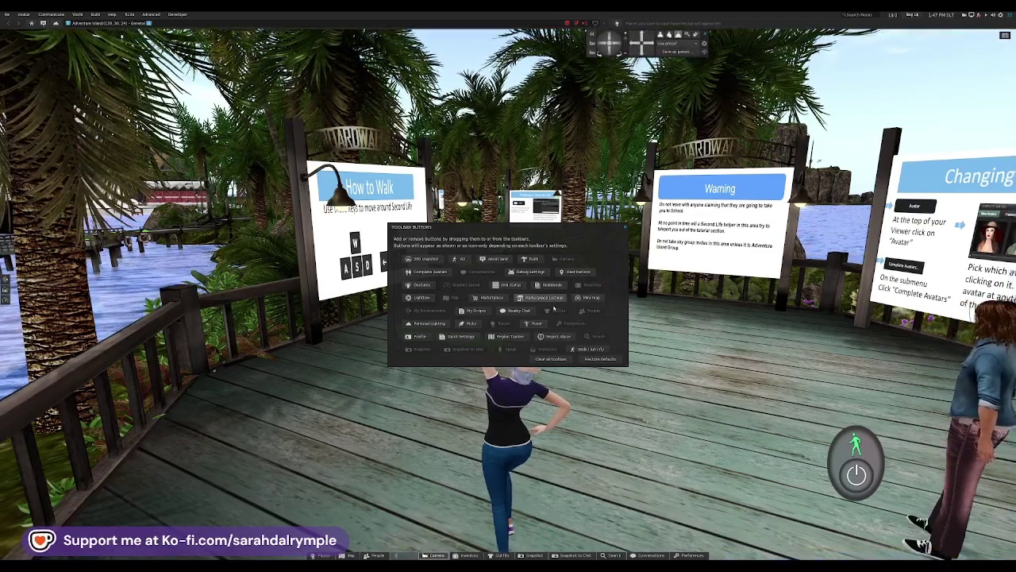
pyautogui.moveTo(530, 313); pyautogui.dragTo(312, 560)
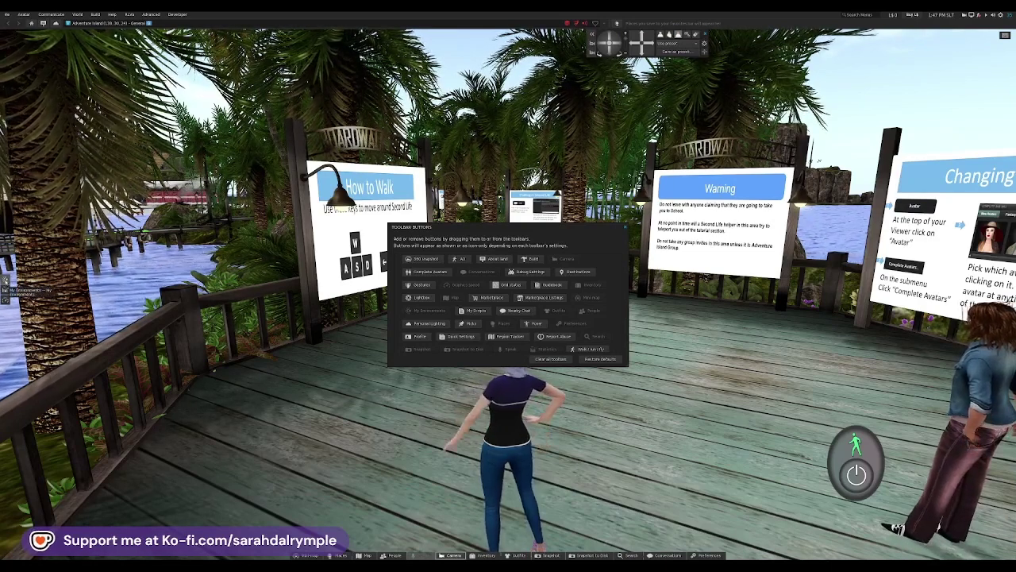
# Step: Remove My Environments and Graphics speed from the left toolbar and close Toolbar Buttons
pyautogui.moveTo(5, 282); pyautogui.dragTo(551, 326)
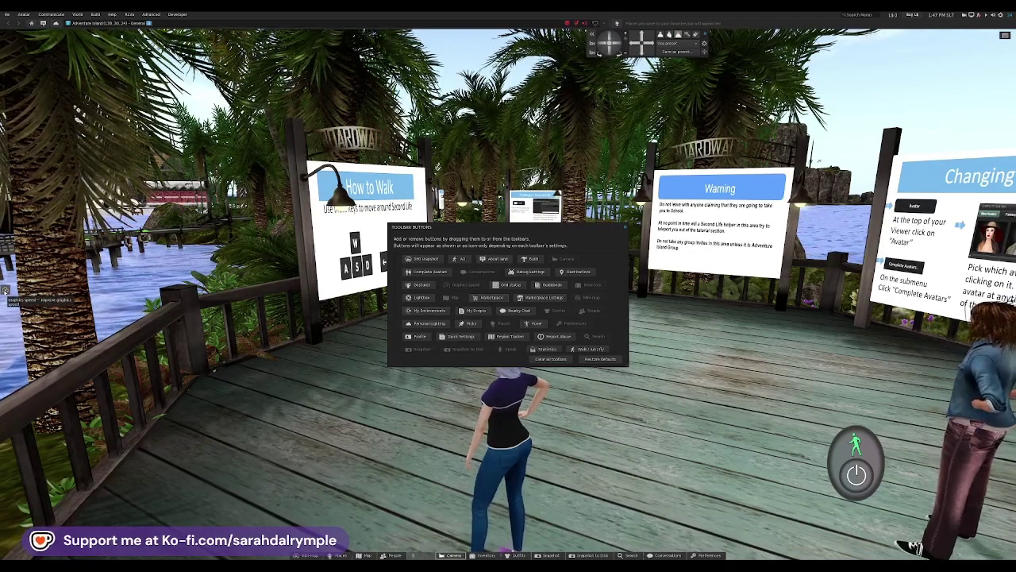
pyautogui.moveTo(5, 290); pyautogui.dragTo(7, 294)
pyautogui.moveTo(463, 293); pyautogui.dragTo(466, 286)
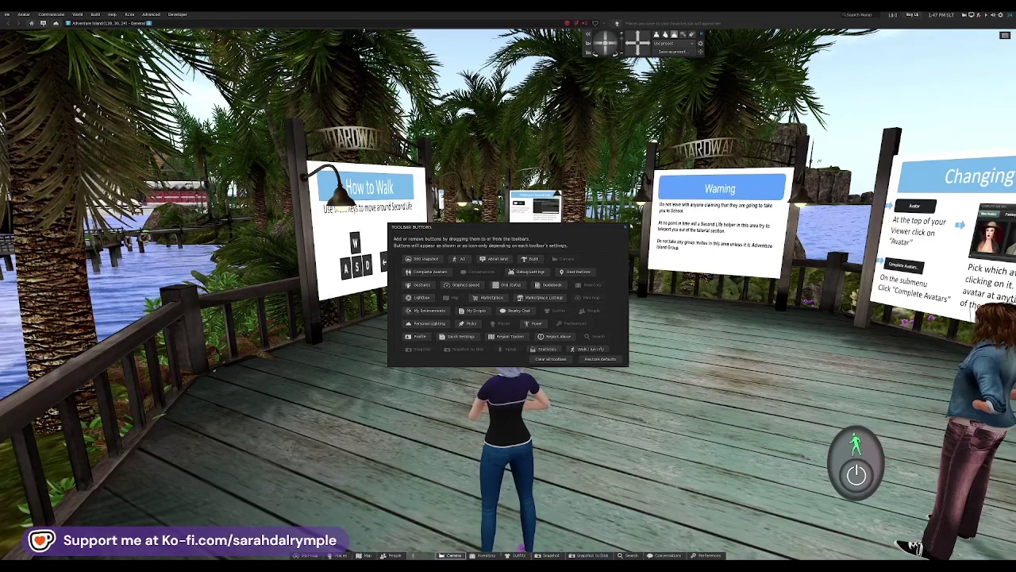
pyautogui.click(625, 227)
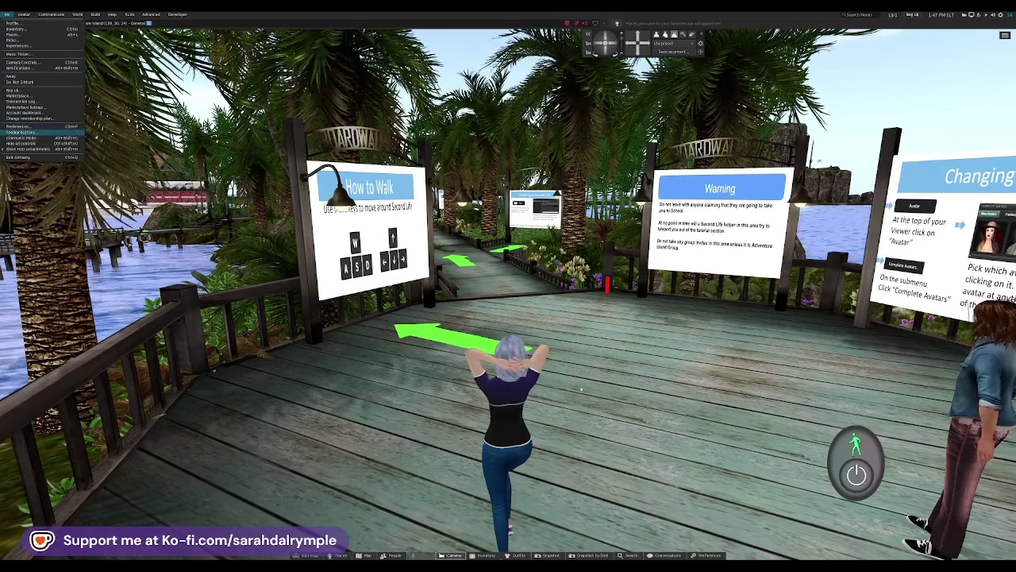
# Step: Reorder the bottom toolbar: Map before Places, then Camera, Inventory, Outfits and Snapshot to Disk after People
pyautogui.click(306, 505)
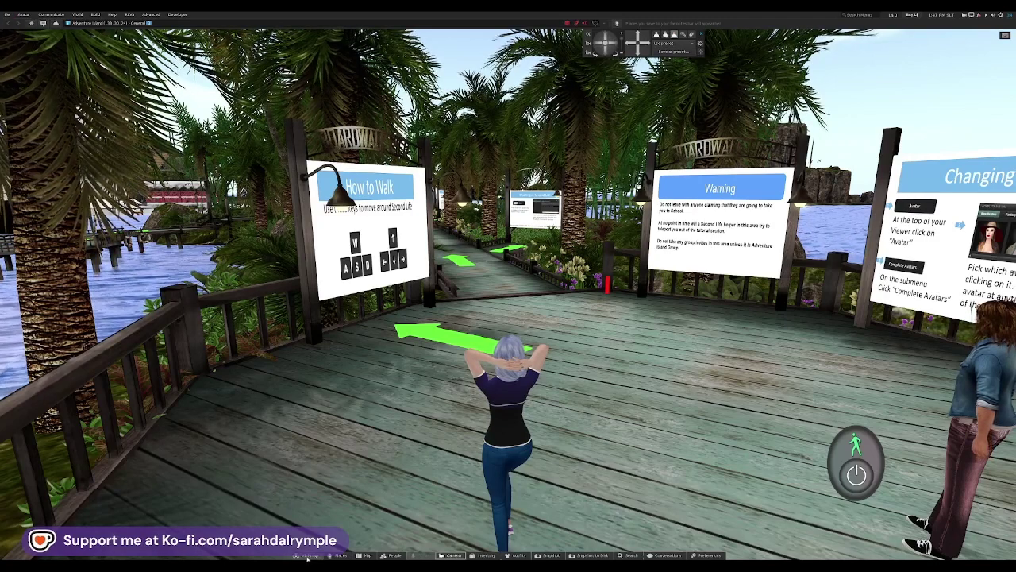
pyautogui.moveTo(364, 556); pyautogui.dragTo(331, 557)
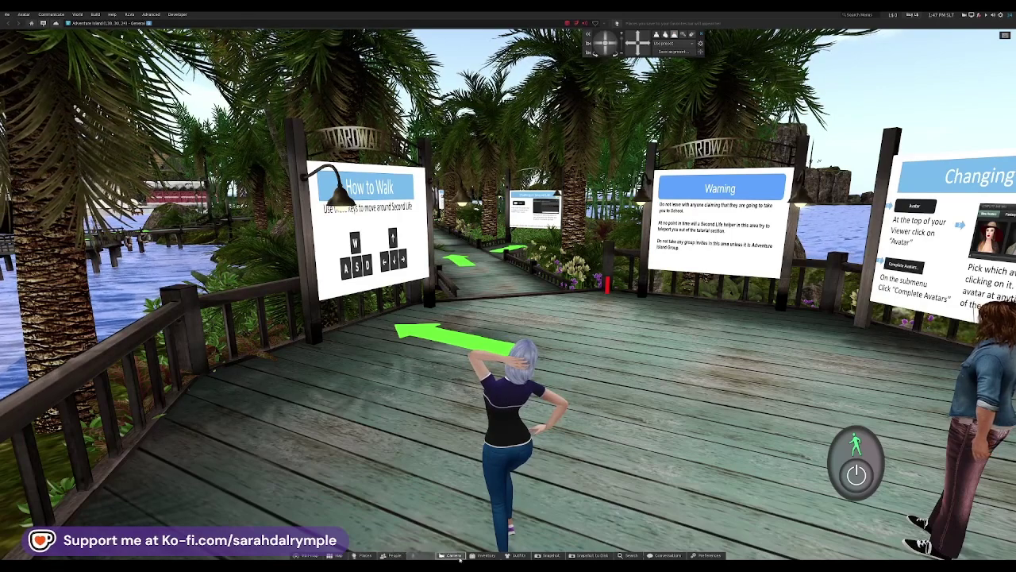
pyautogui.moveTo(443, 557); pyautogui.dragTo(415, 557)
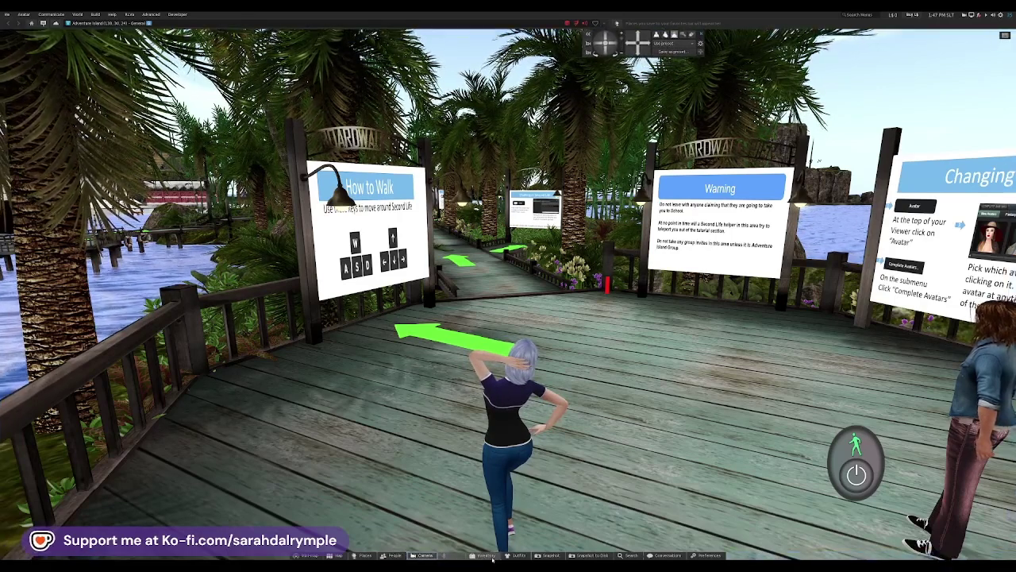
pyautogui.moveTo(491, 558); pyautogui.dragTo(443, 559)
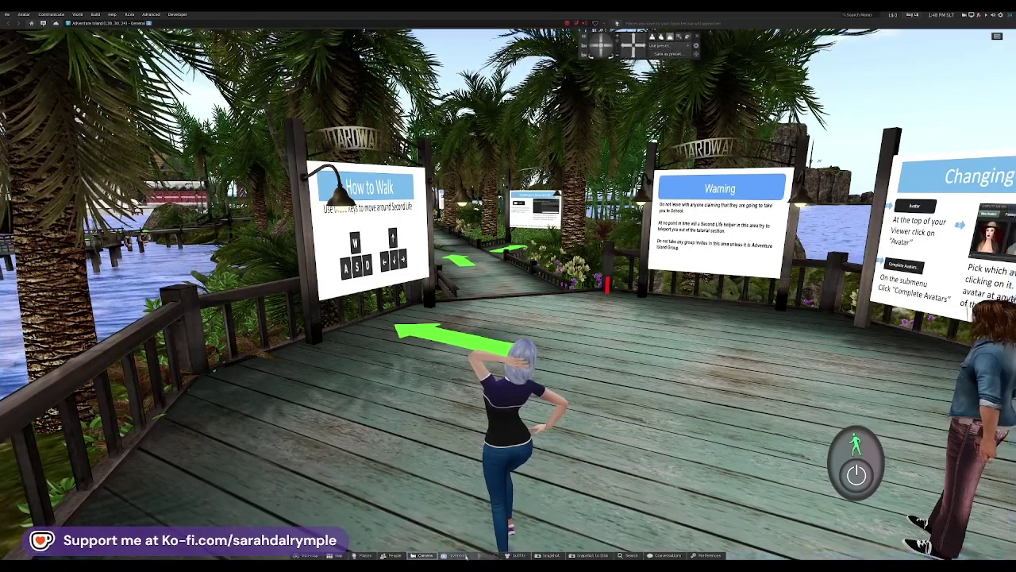
pyautogui.moveTo(508, 557); pyautogui.dragTo(476, 558)
pyautogui.moveTo(547, 558); pyautogui.dragTo(520, 558)
pyautogui.moveTo(589, 557)
pyautogui.mouseDown()
pyautogui.moveTo(543, 559)
pyautogui.moveTo(596, 557)
pyautogui.mouseUp()
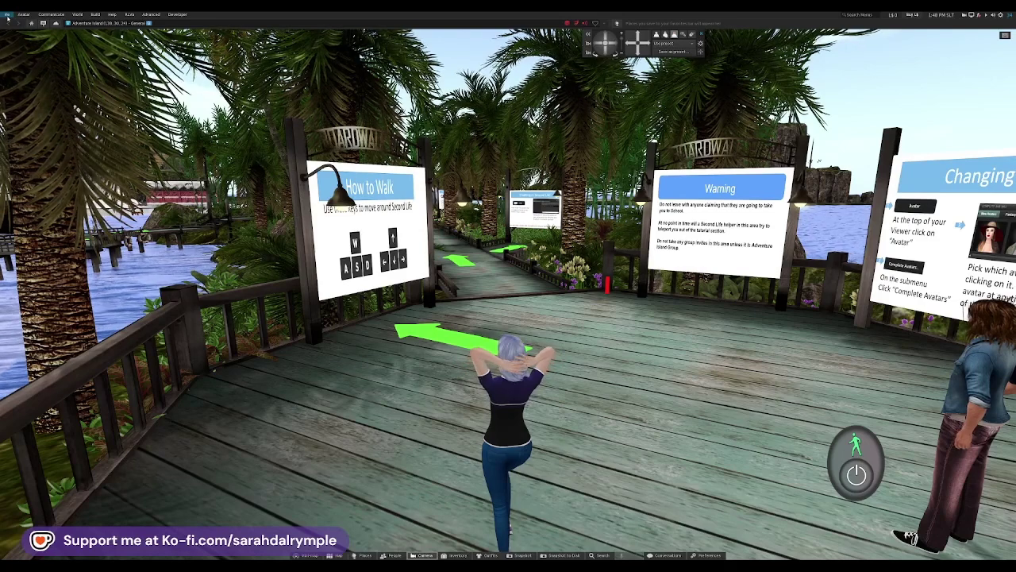
# Step: Open your own profile, choose who can find you in search, and open Edit Display Name
pyautogui.click(7, 14)
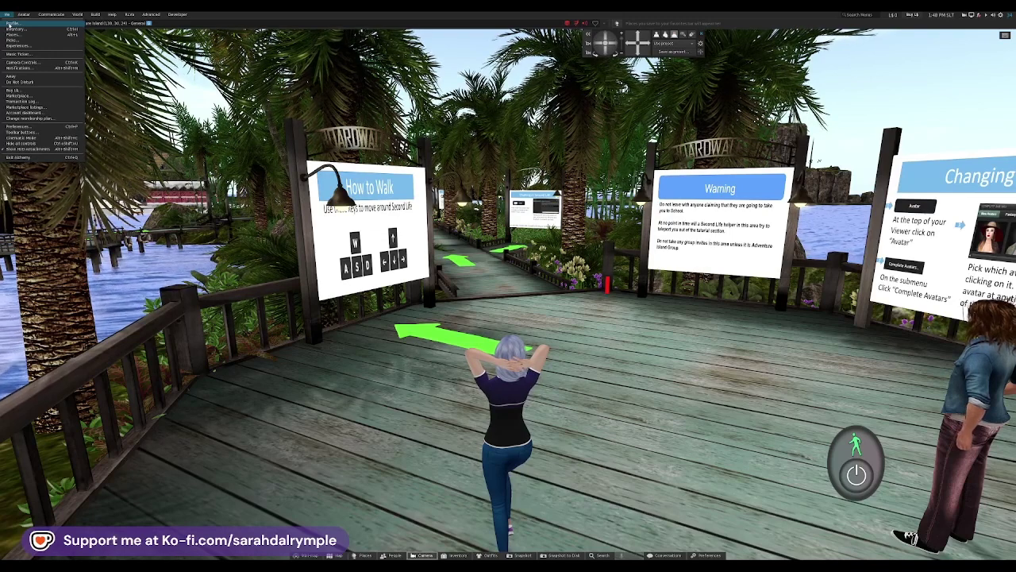
pyautogui.click(10, 24)
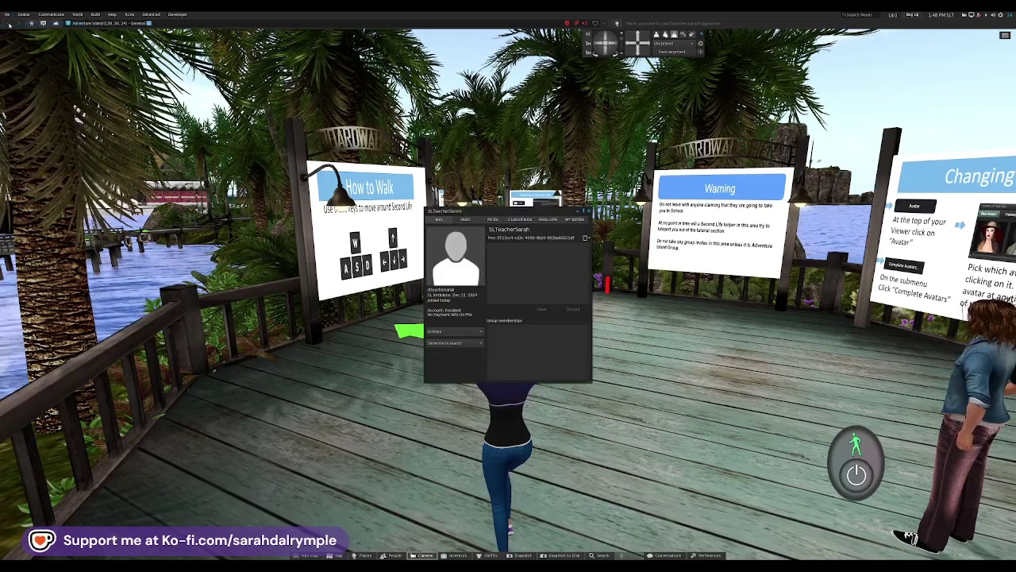
pyautogui.click(468, 343)
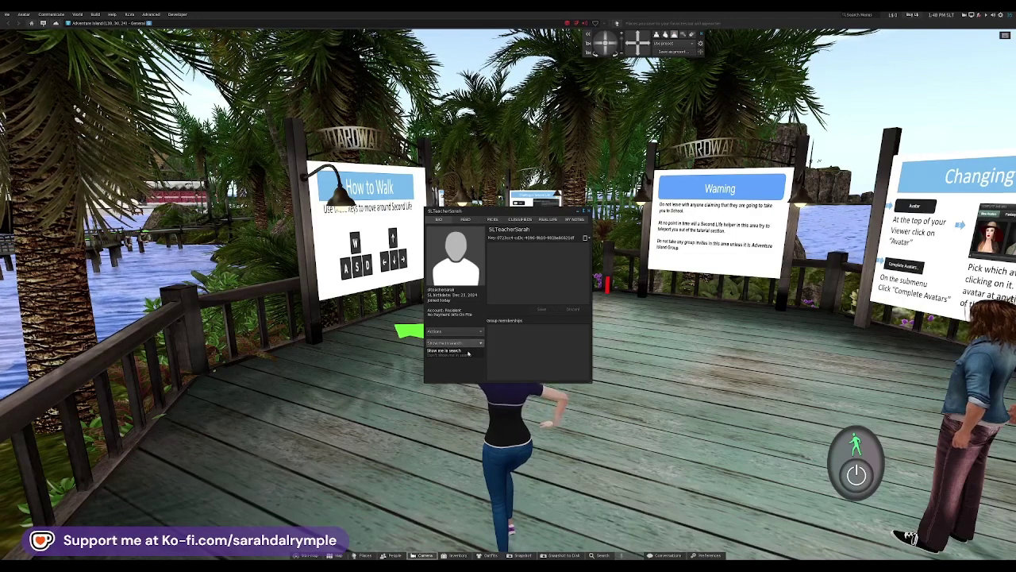
pyautogui.click(468, 353)
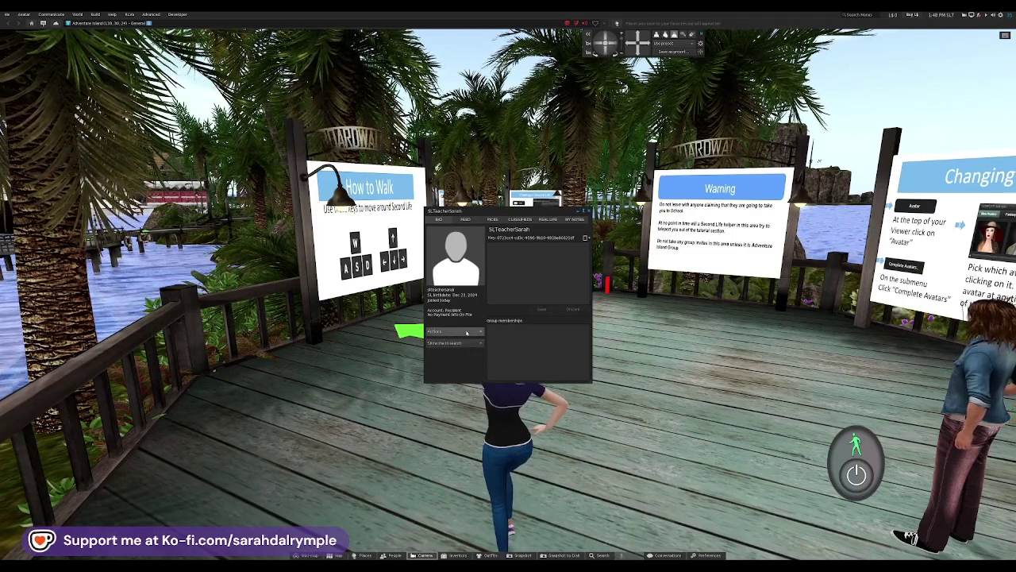
pyautogui.click(466, 331)
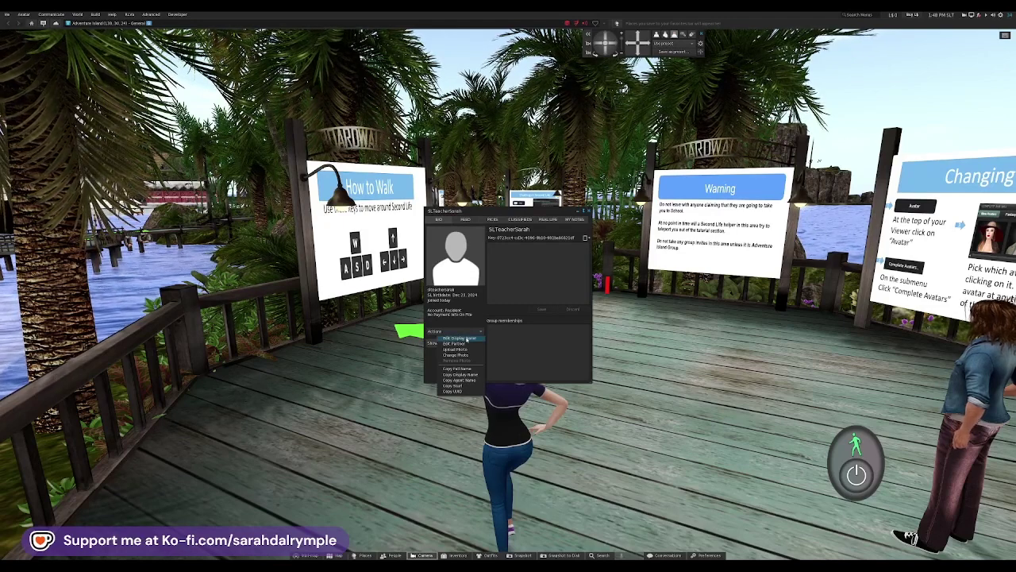
pyautogui.click(467, 339)
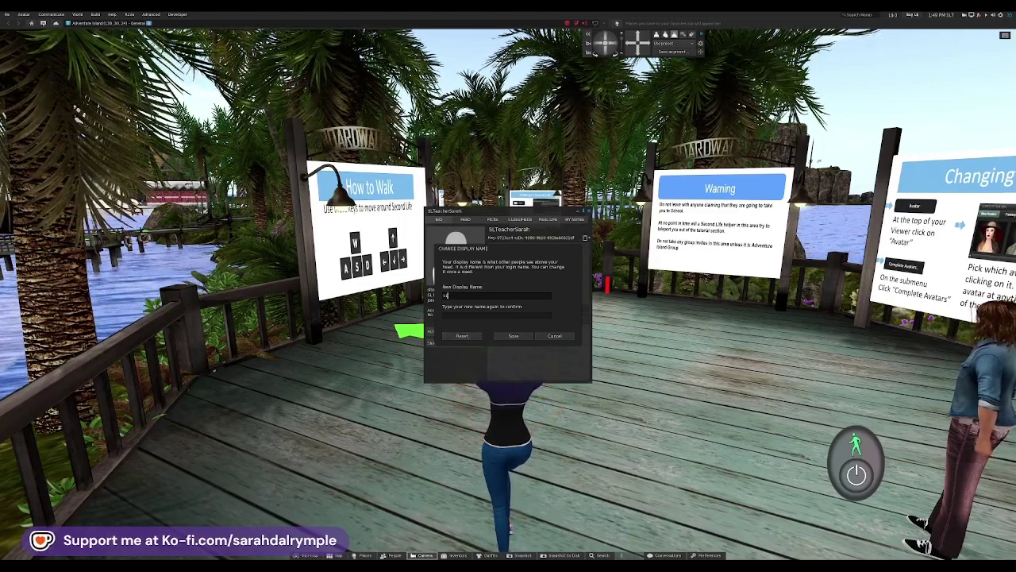
# Step: Enter the spaced-out username as the new display name in both fields, save, and close the notice
pyautogui.write('SL Teacher Sarah')
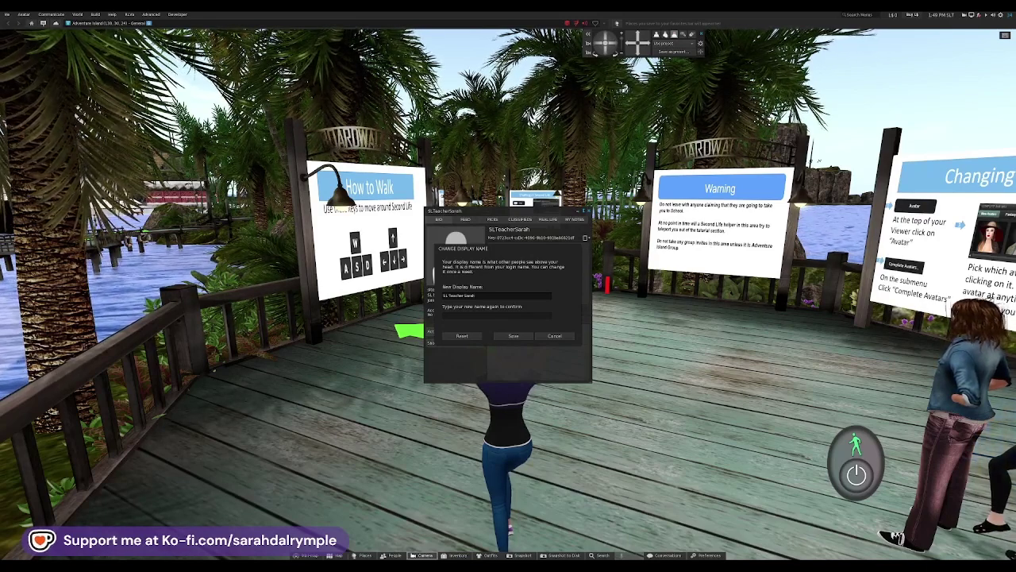
pyautogui.click(476, 312)
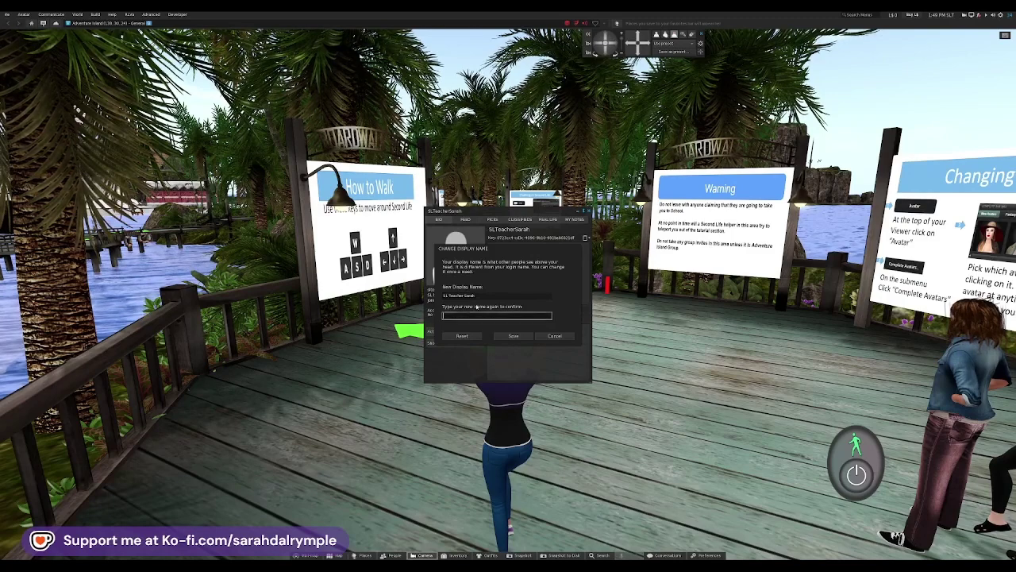
pyautogui.write('SL')
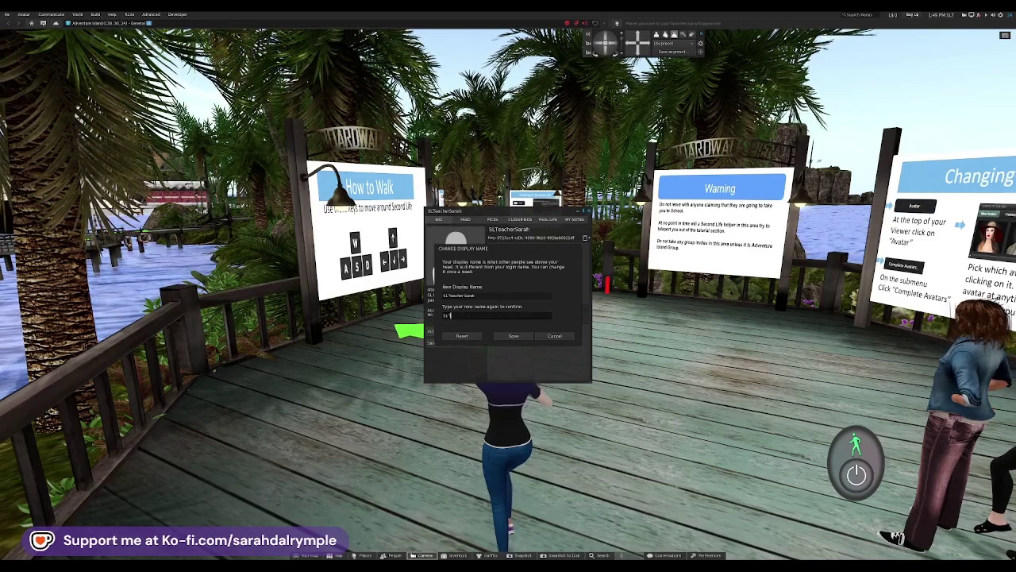
pyautogui.write(' Teacher Sarah')
pyautogui.click(518, 337)
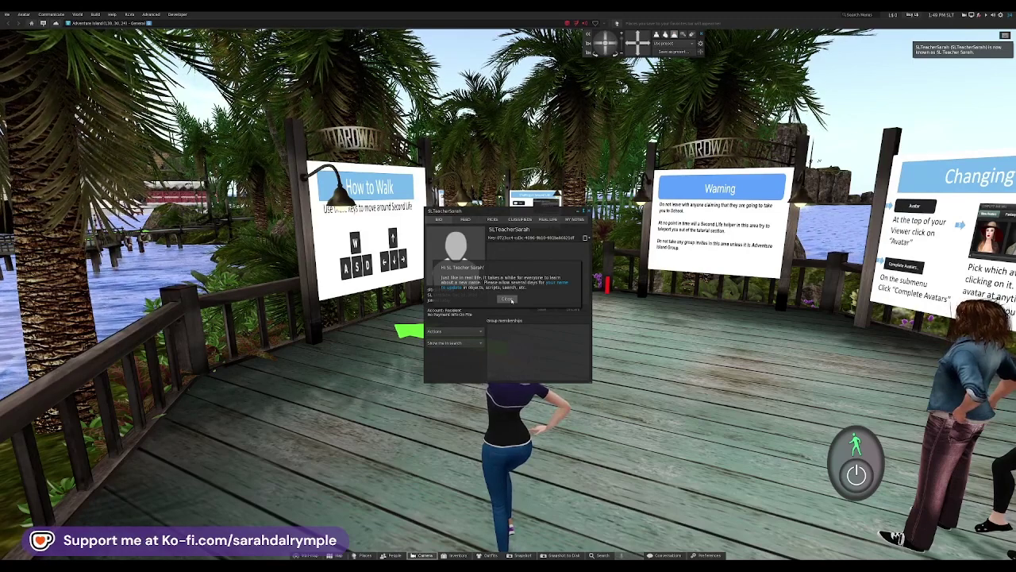
pyautogui.click(510, 299)
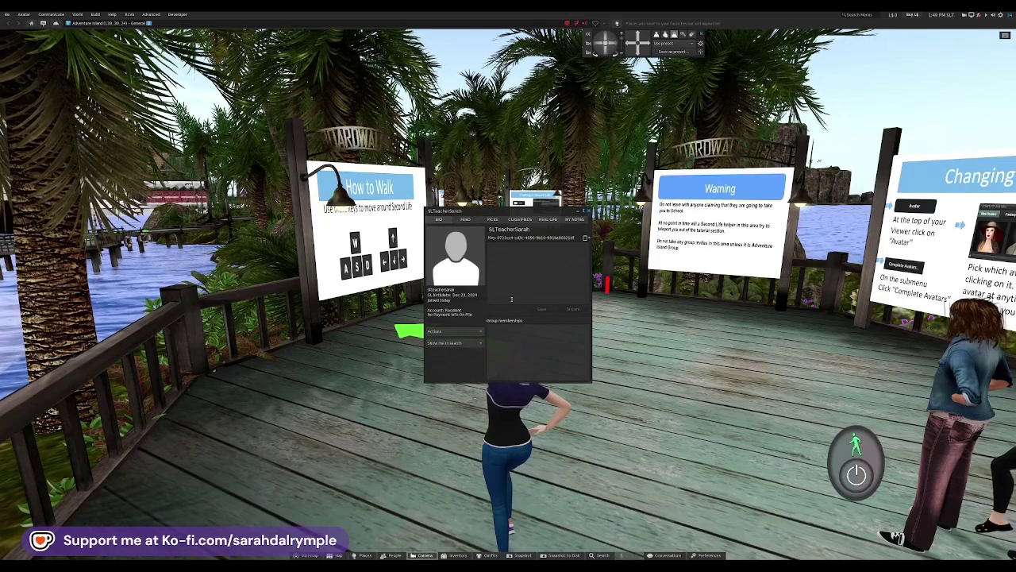
# Step: Check the profile's Feed, Picks, Classifieds, Real Life and My Notes tabs, then close the profile
pyautogui.click(473, 220)
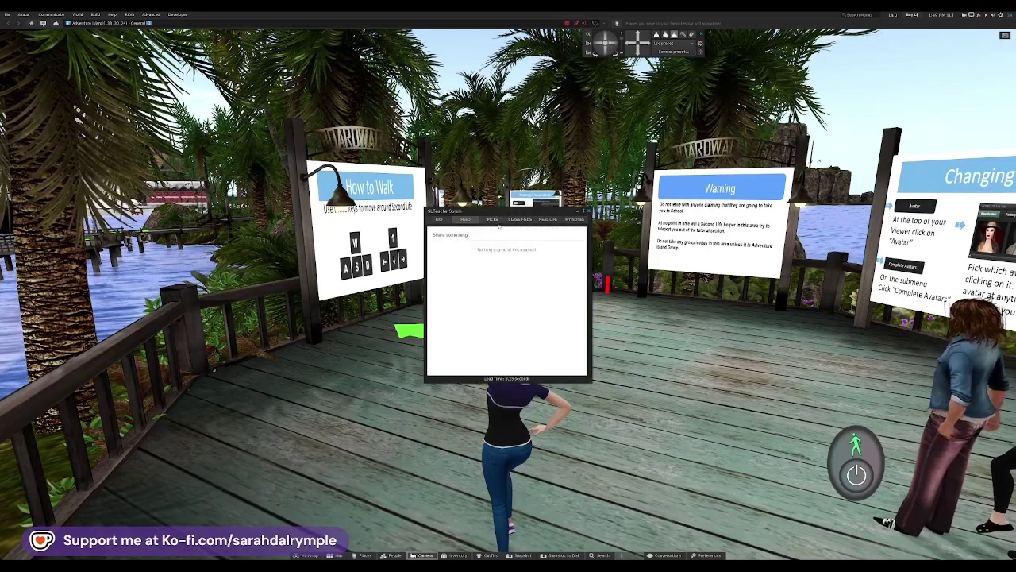
pyautogui.click(471, 235)
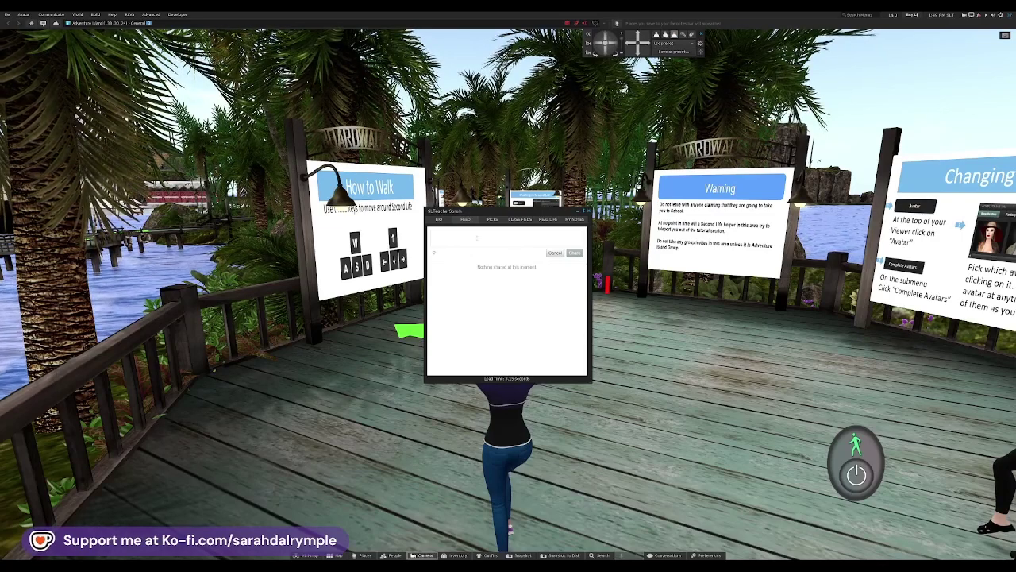
pyautogui.click(493, 221)
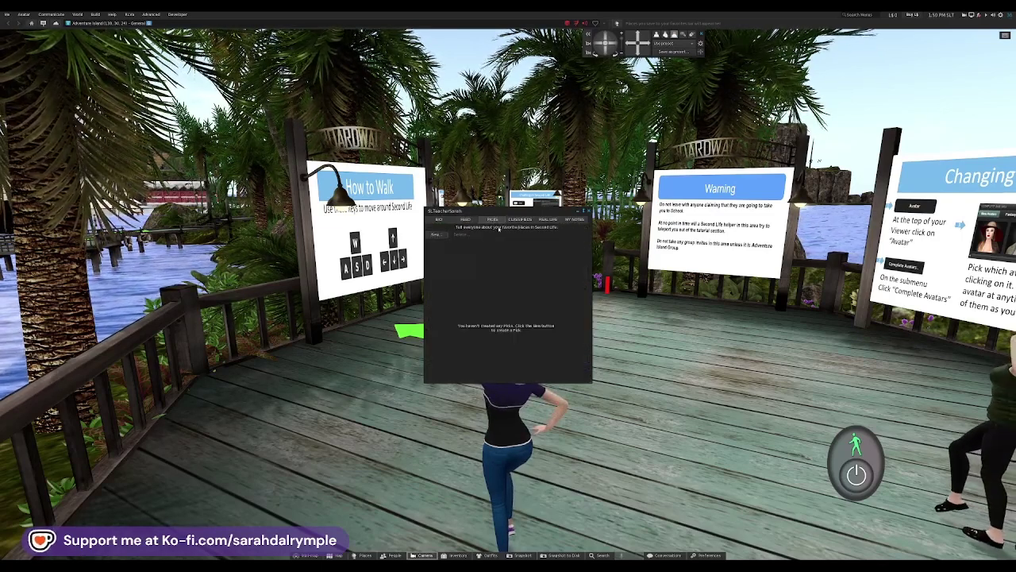
pyautogui.click(520, 219)
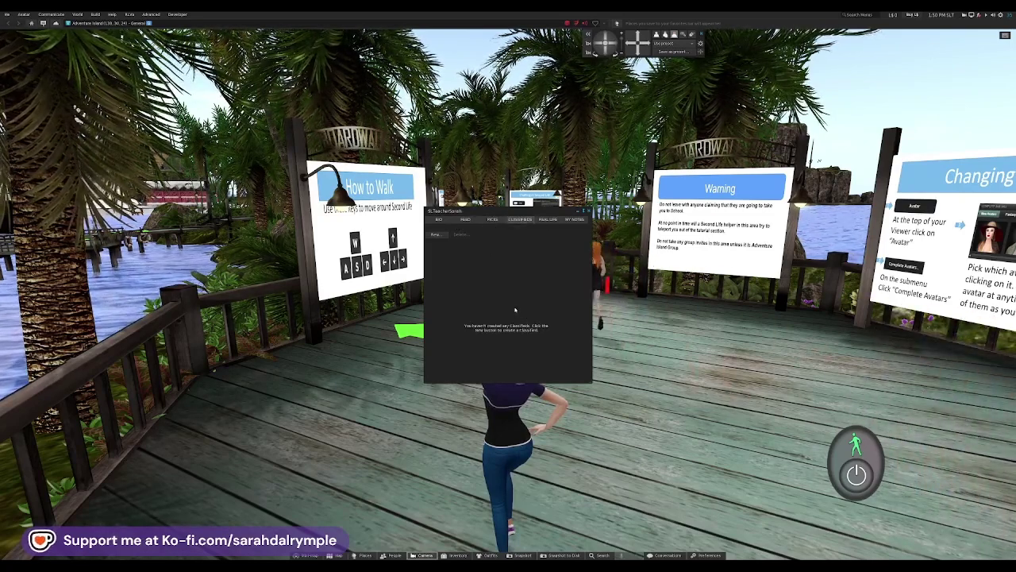
pyautogui.click(547, 224)
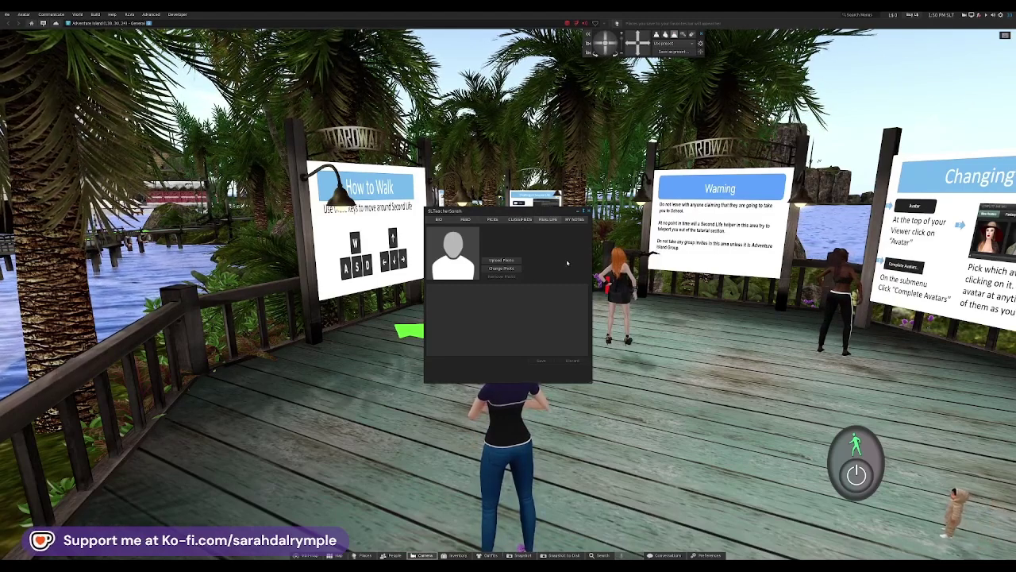
pyautogui.click(575, 222)
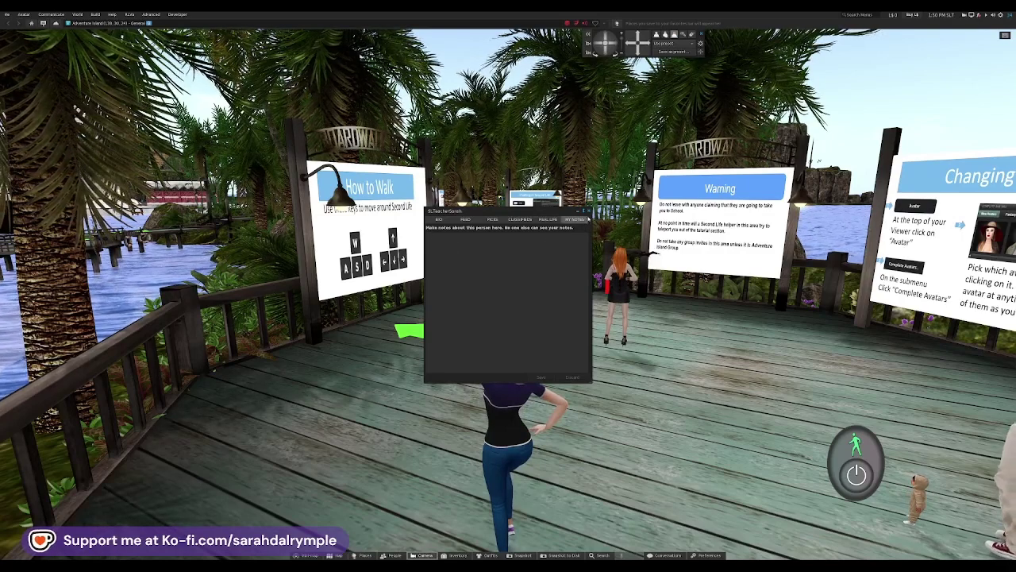
pyautogui.click(588, 212)
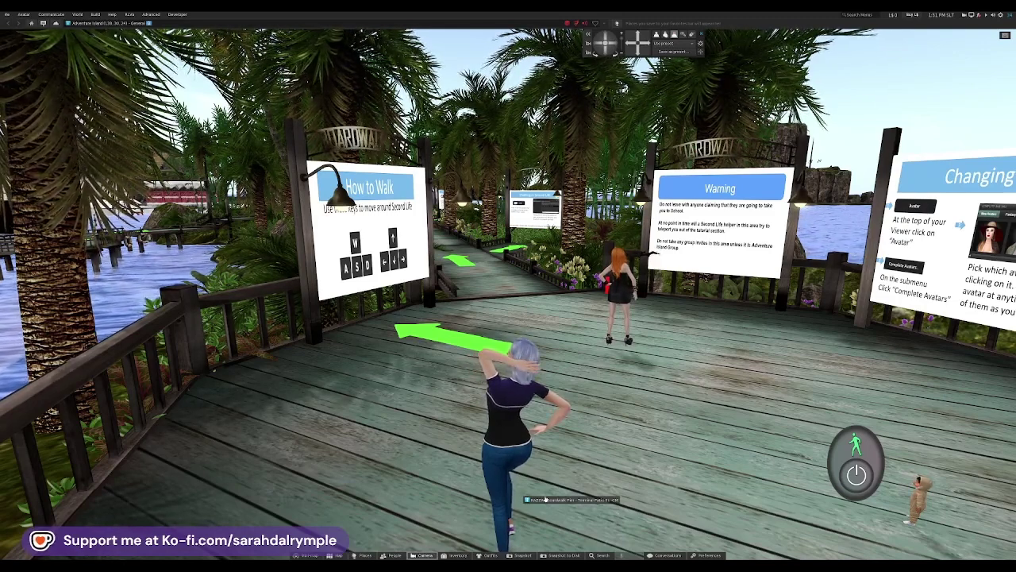
# Step: Look around the boardwalk, then walk forward and turn right to the Chatting in Second Life sign
pyautogui.press('Right')
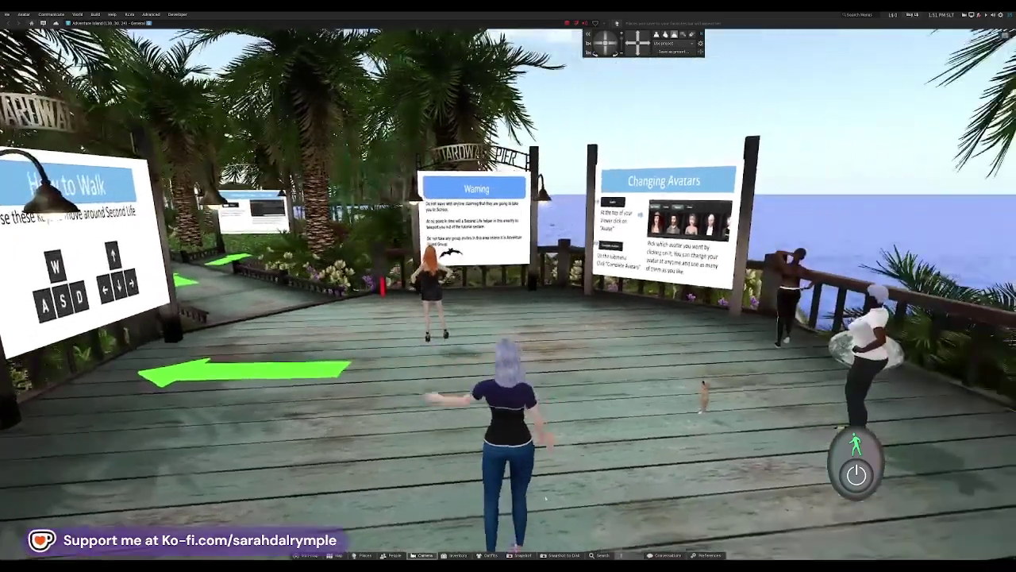
pyautogui.press('Left')
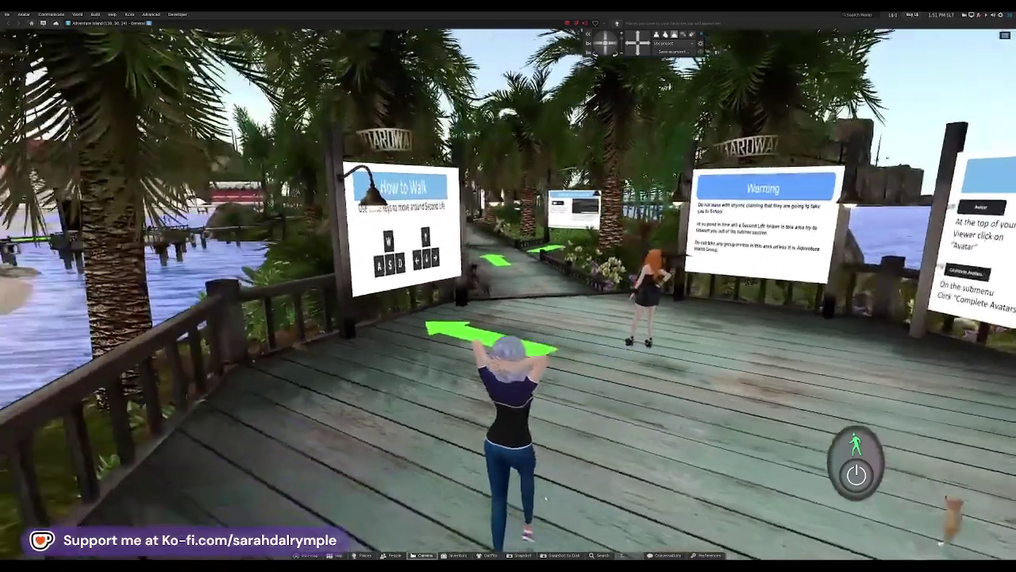
pyautogui.press('Right')
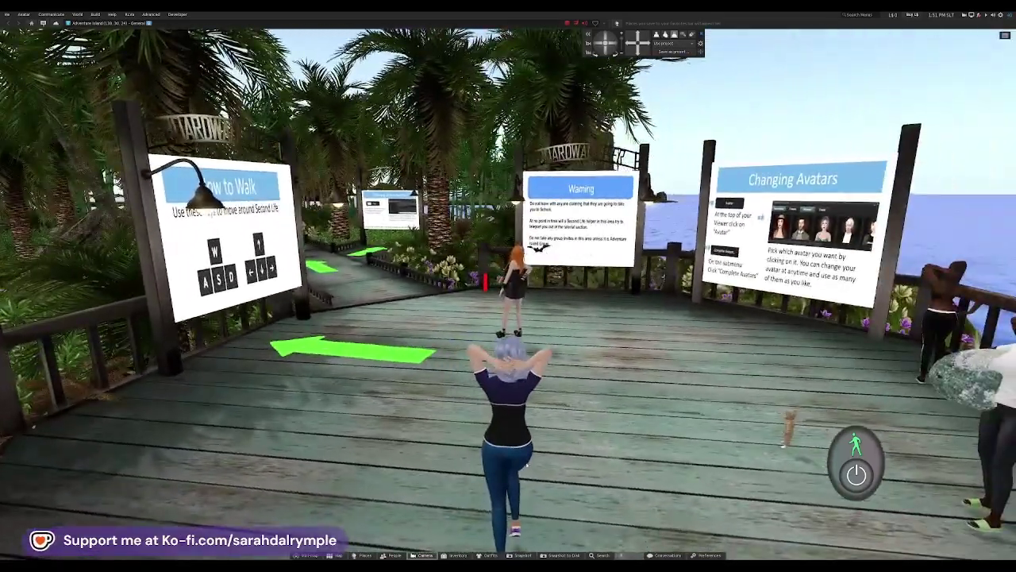
pyautogui.press('Left')
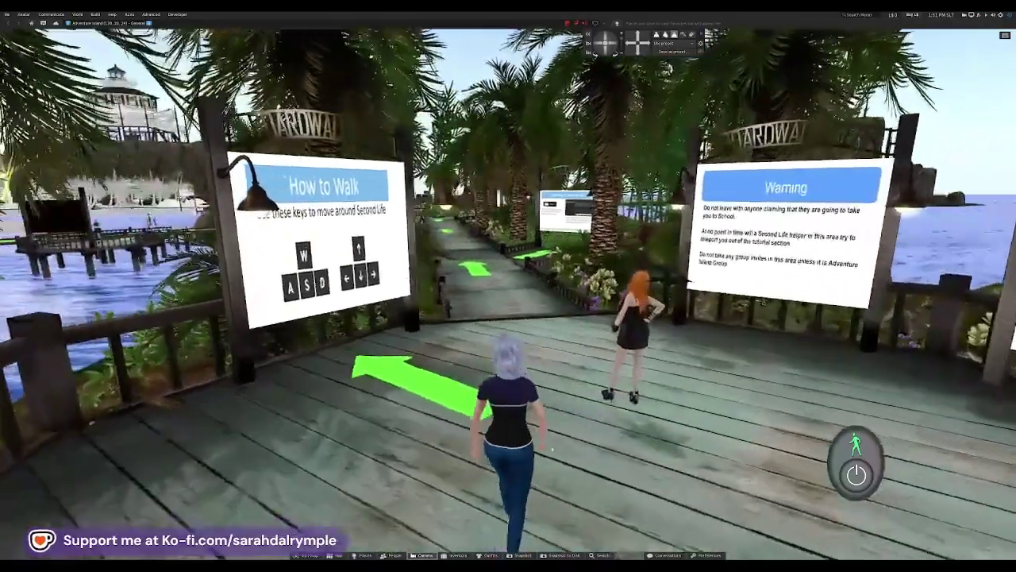
pyautogui.press('Left')
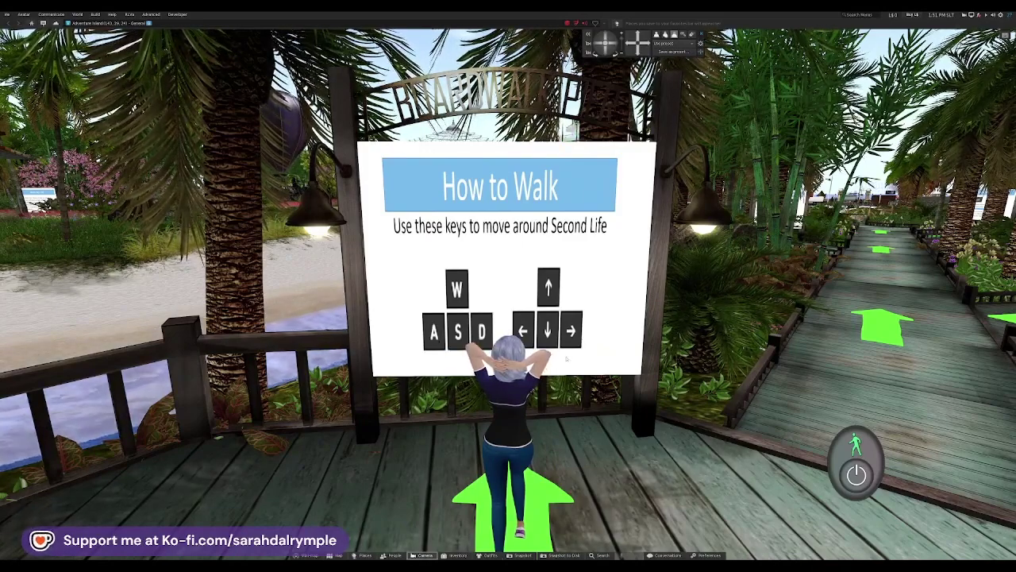
pyautogui.press('Right')
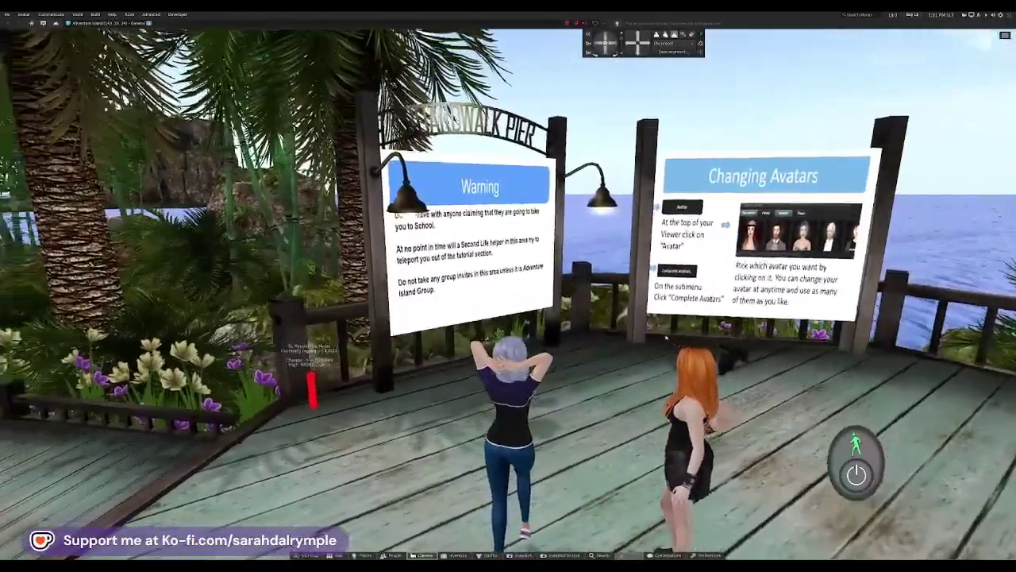
pyautogui.press('Up')
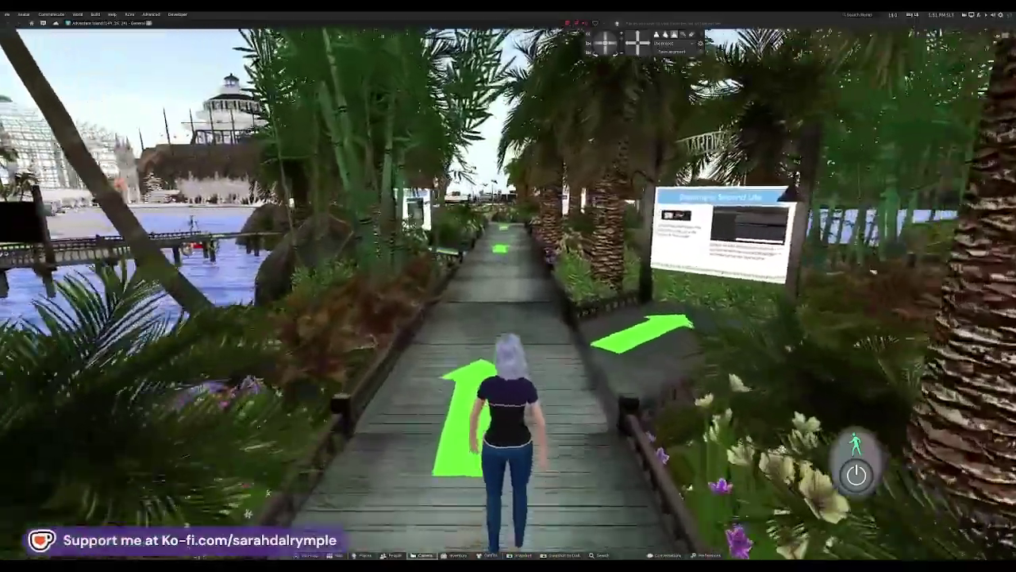
pyautogui.press('Right')
pyautogui.press('Up')
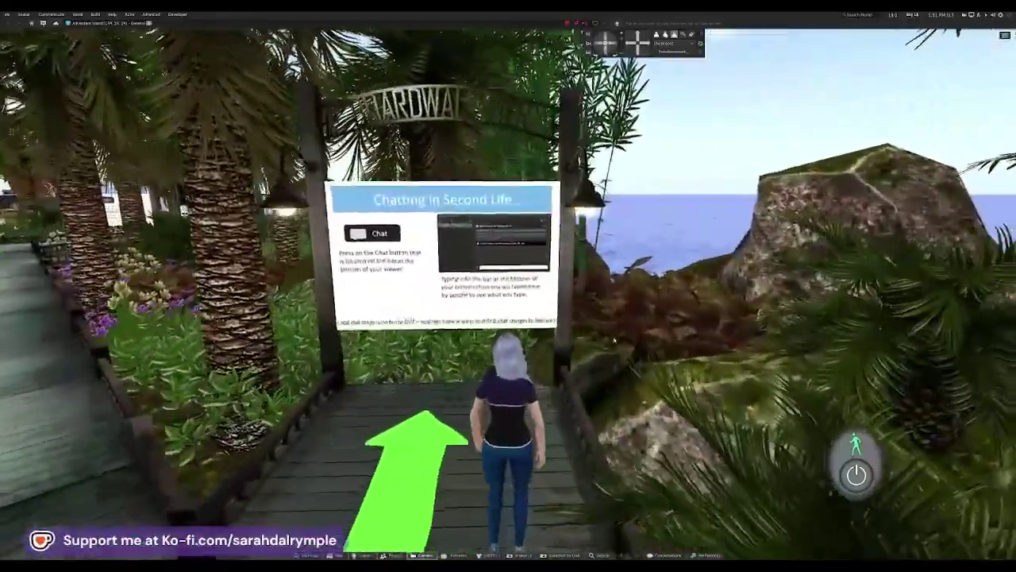
pyautogui.press('Left')
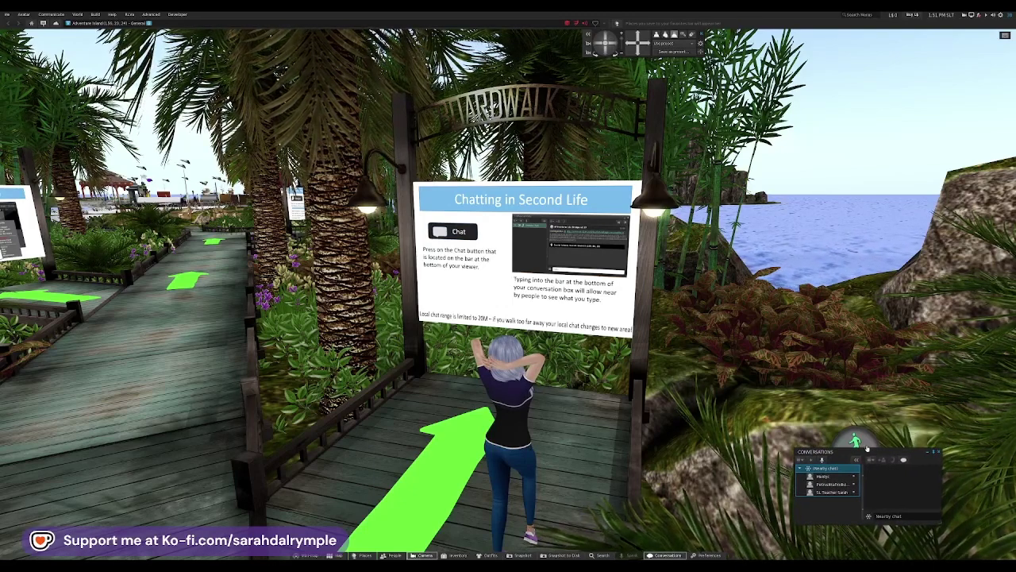
# Step: Enlarge the Conversations window and collapse the Nearby chat participant list
pyautogui.moveTo(865, 450); pyautogui.dragTo(859, 365)
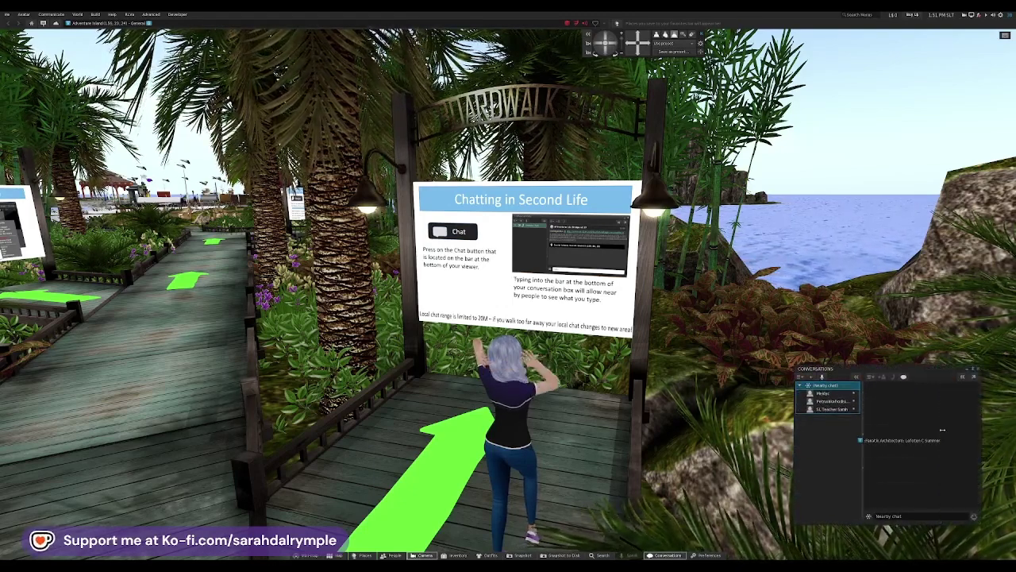
pyautogui.moveTo(980, 428); pyautogui.dragTo(990, 427)
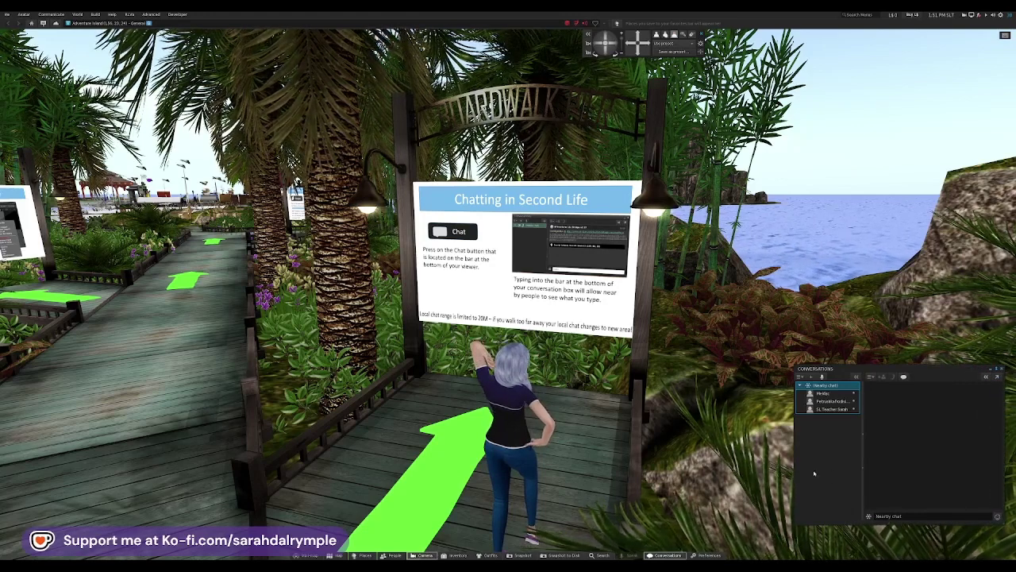
pyautogui.moveTo(792, 472); pyautogui.dragTo(755, 467)
pyautogui.click(756, 385)
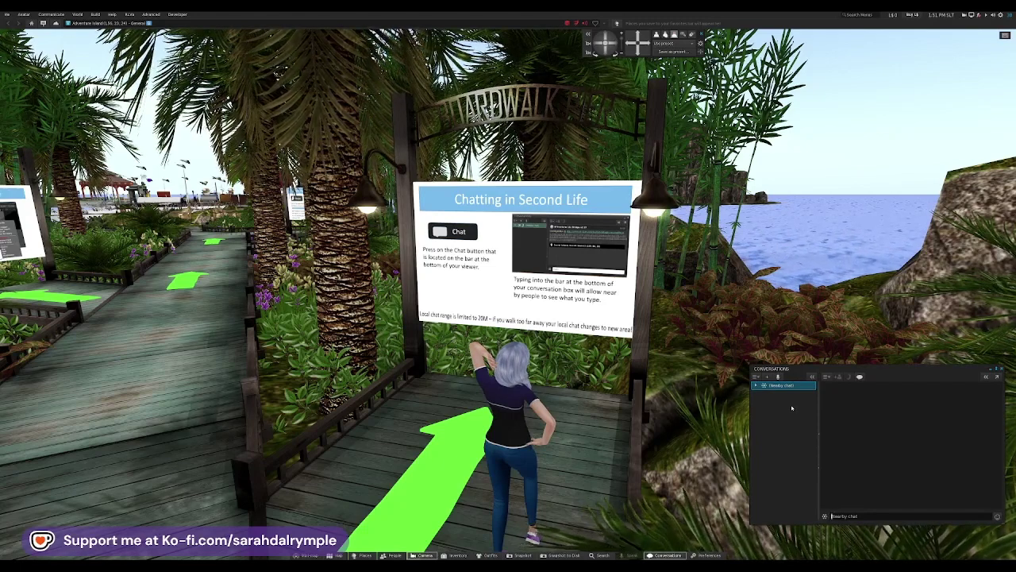
pyautogui.click(756, 385)
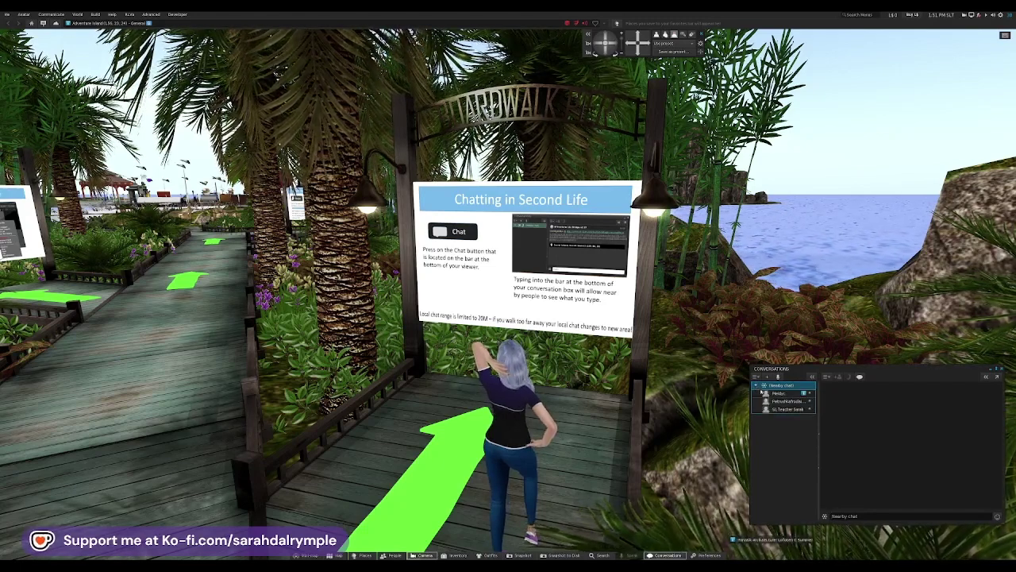
pyautogui.click(755, 386)
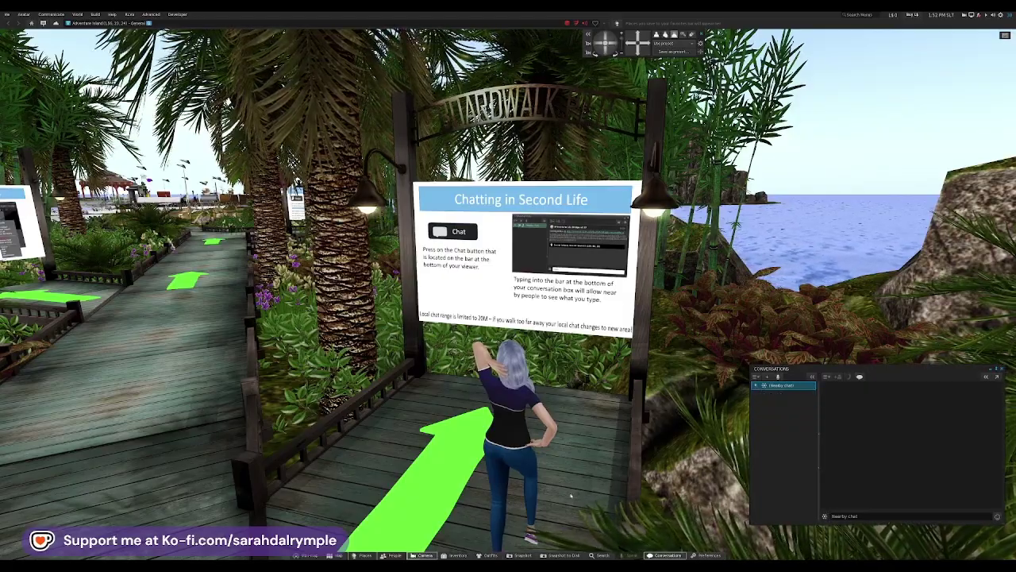
# Step: Turn the avatar away from the Chatting sign and walk along the boardwalk
pyautogui.press('Left')
pyautogui.press('Right')
pyautogui.press('Up')
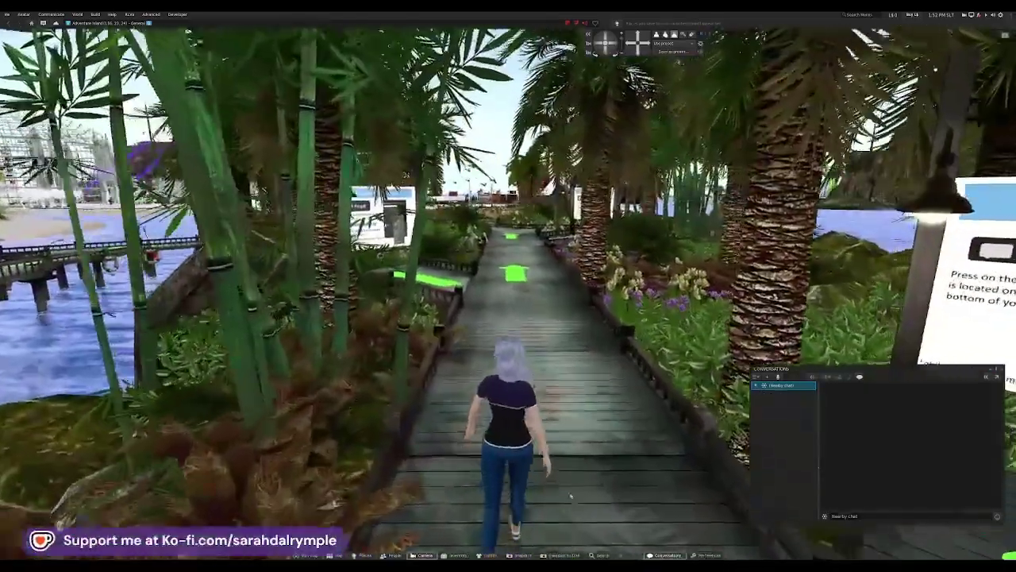
# Step: Head toward the Adding Friends sign and expand Nearby chat in Conversations
pyautogui.press('Up')
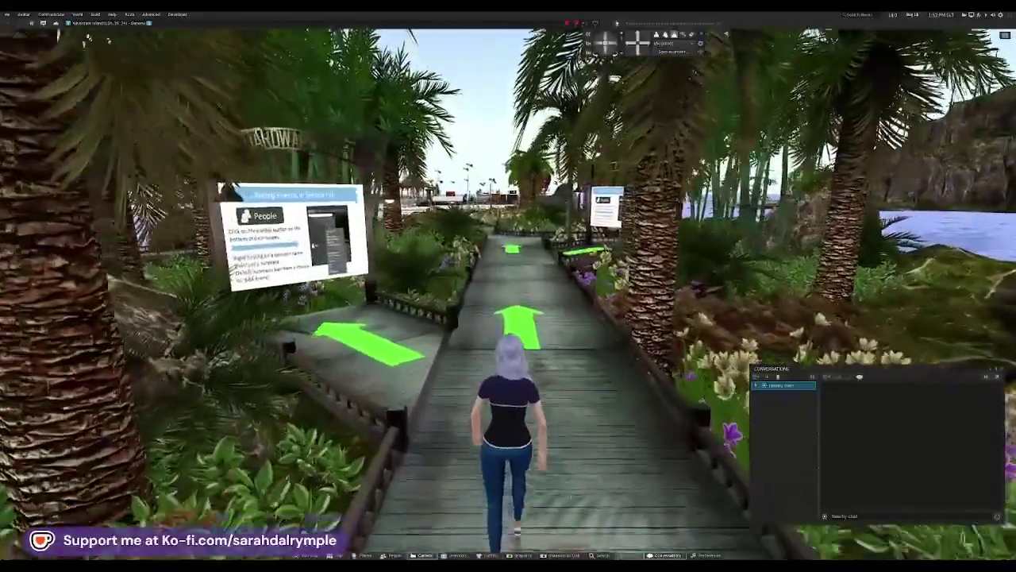
pyautogui.press('Left')
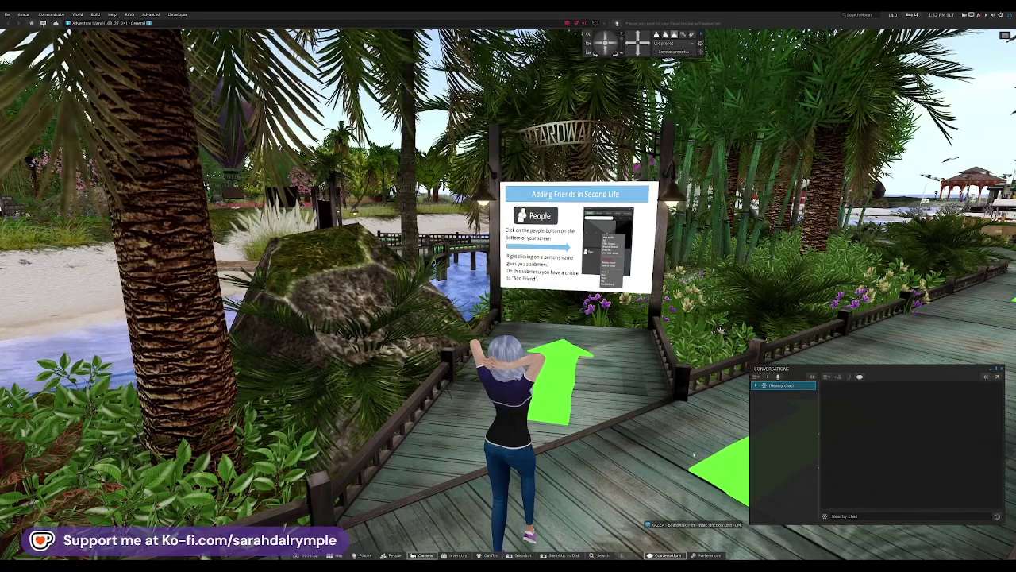
pyautogui.click(756, 386)
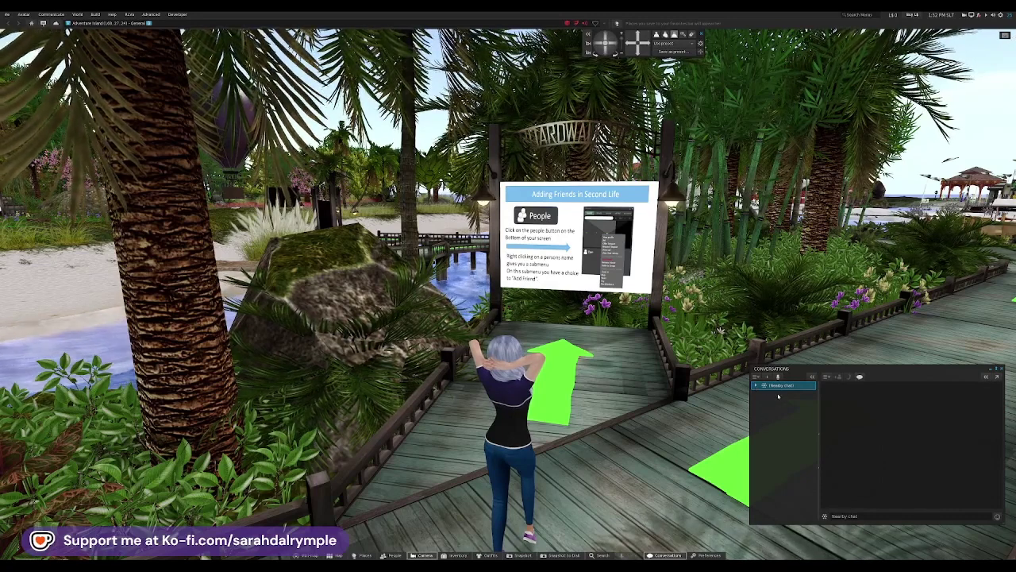
pyautogui.click(871, 515)
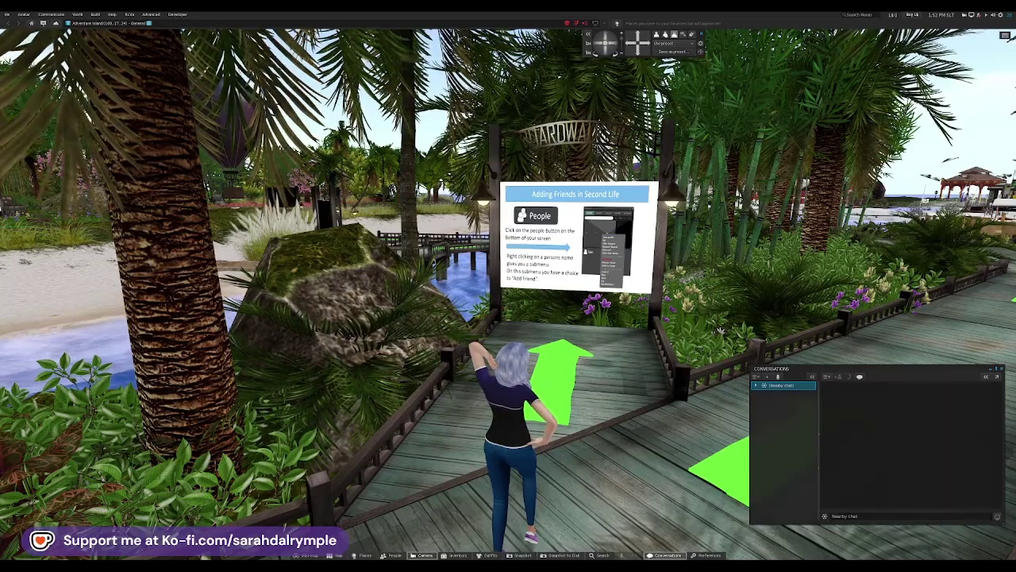
# Step: Walk up to the Adding Friends in Second Life sign and on down the boardwalk
pyautogui.press('Up')
pyautogui.press('Up')
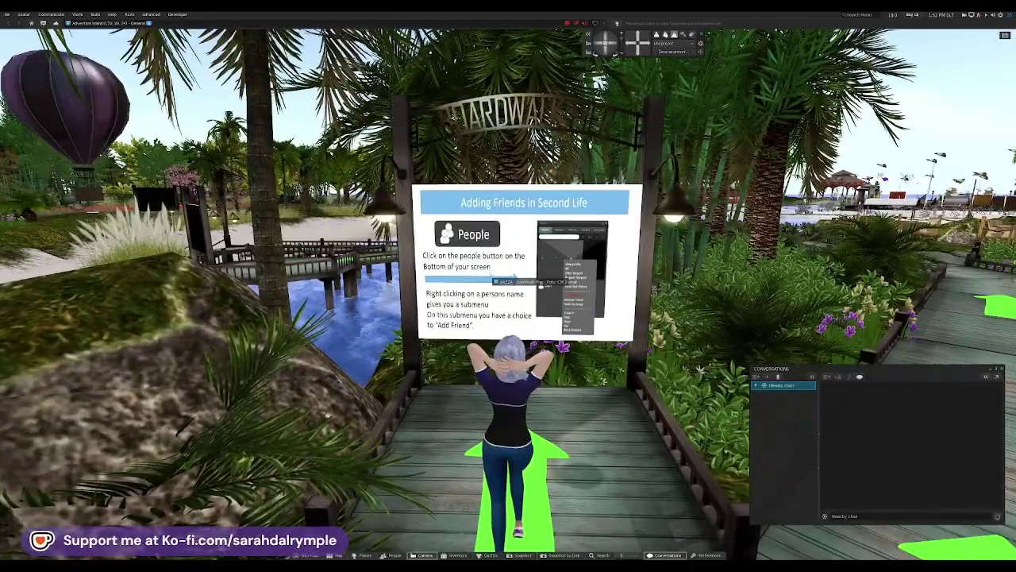
pyautogui.press('Right')
pyautogui.press('Up')
pyautogui.press('Right')
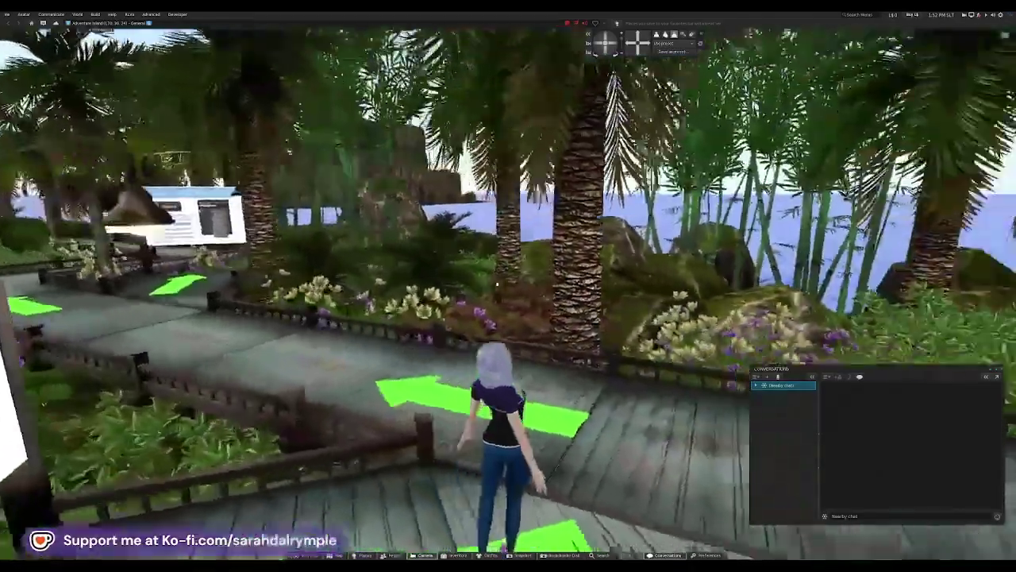
pyautogui.press('Up')
pyautogui.press('Left')
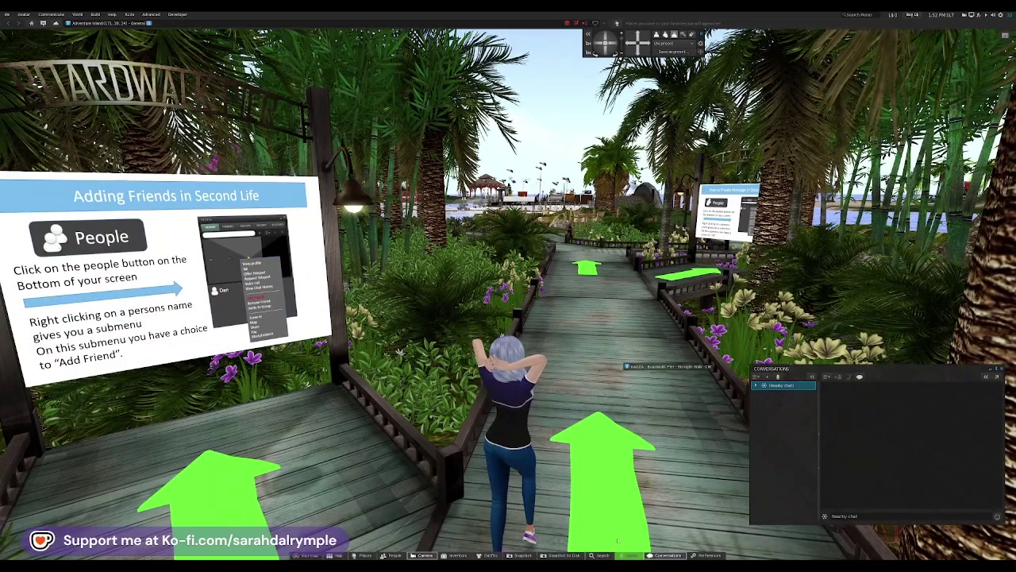
# Step: Search People for the resident's username
pyautogui.click(602, 555)
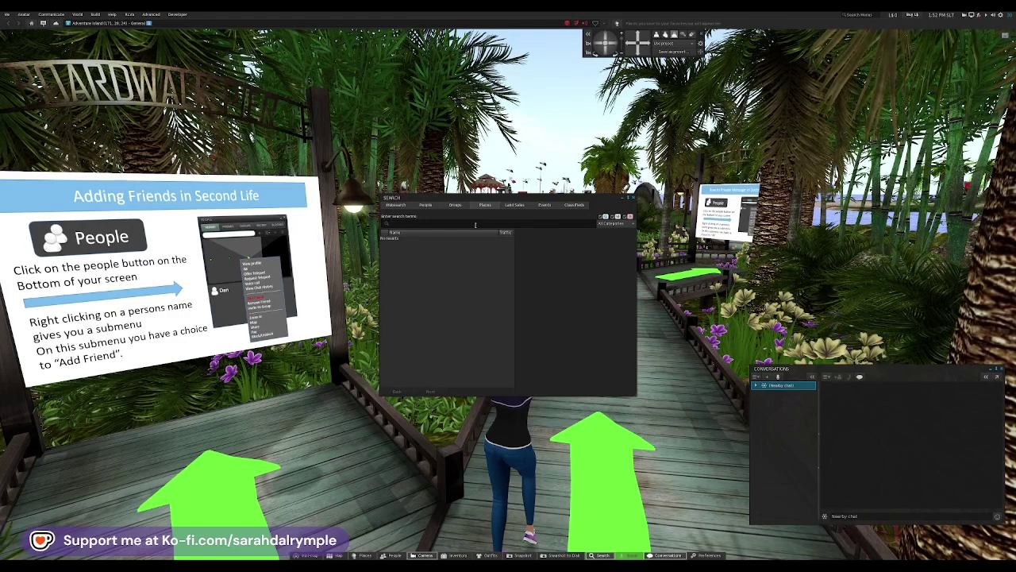
pyautogui.click(427, 205)
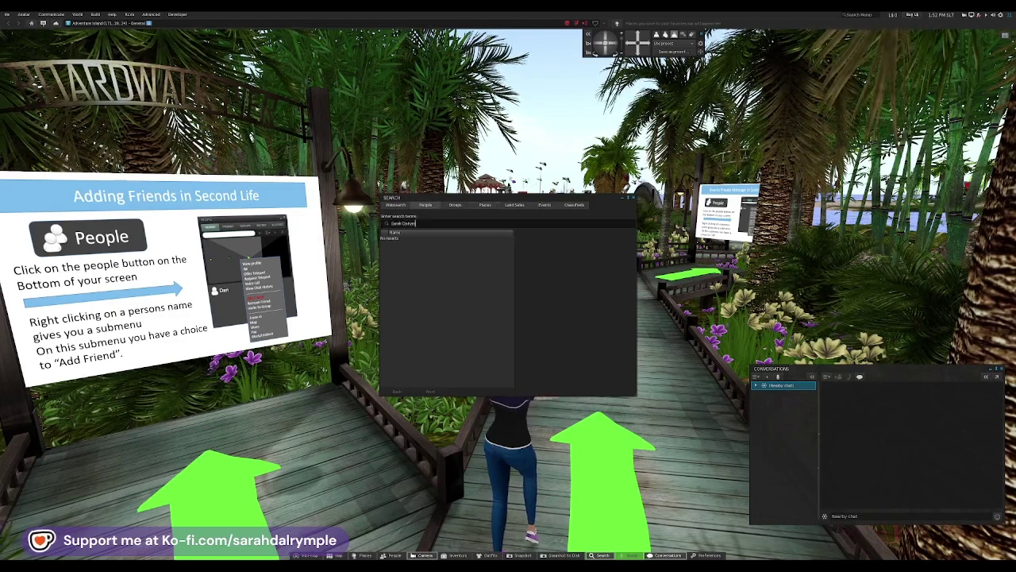
pyautogui.press('Return')
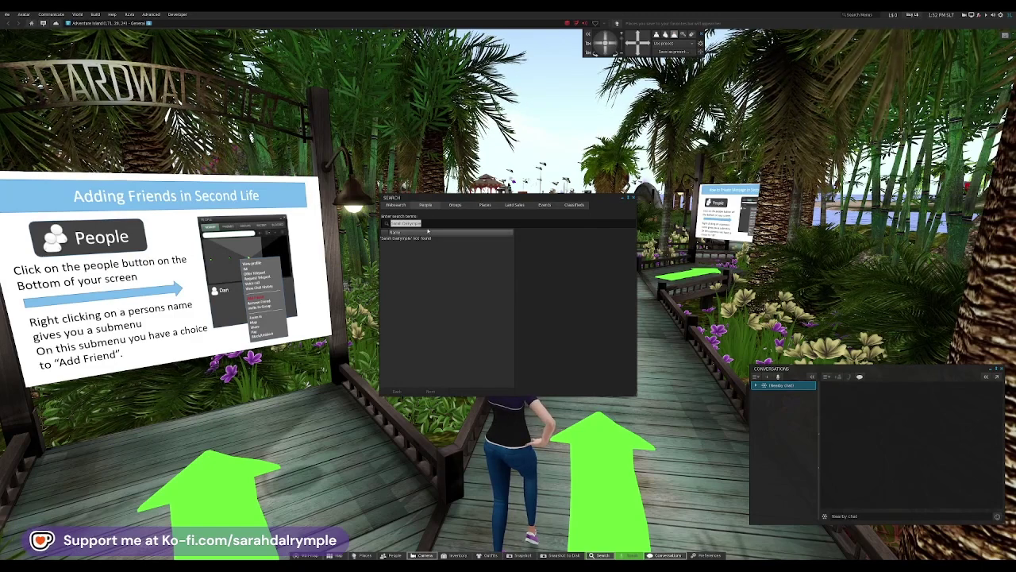
pyautogui.press('Return')
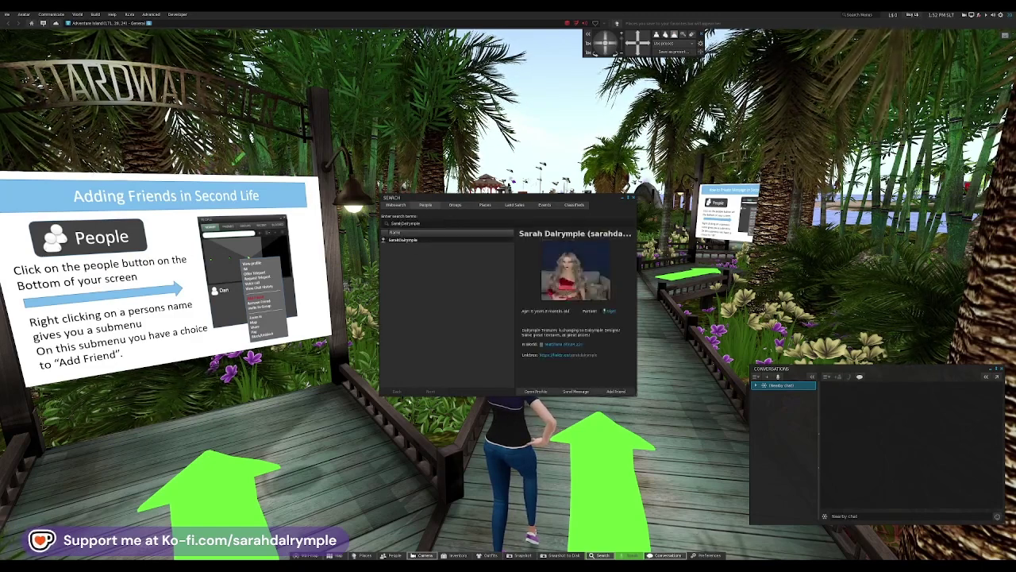
# Step: Send the found resident a friendship offer and close Search
pyautogui.click(616, 391)
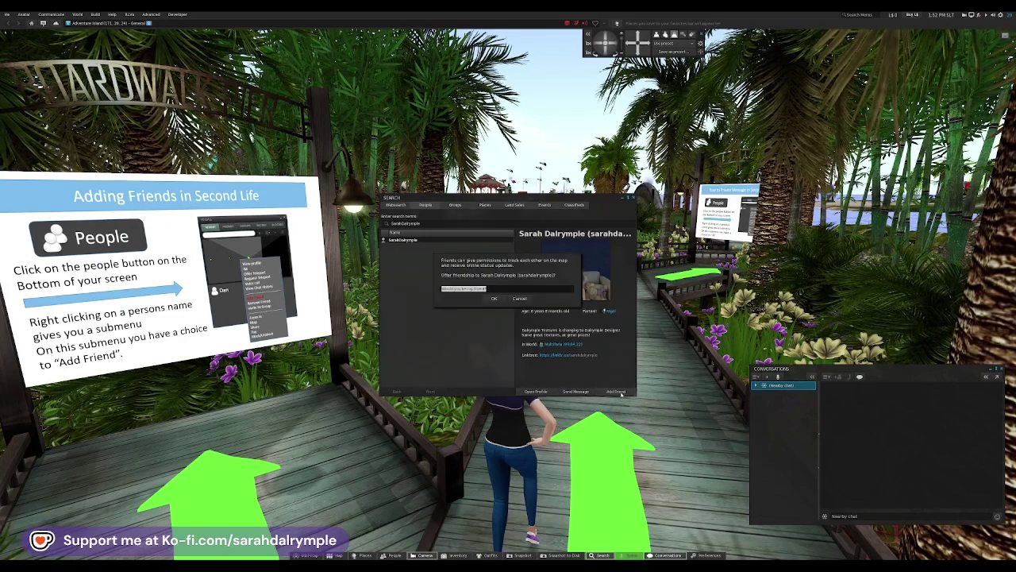
pyautogui.click(486, 300)
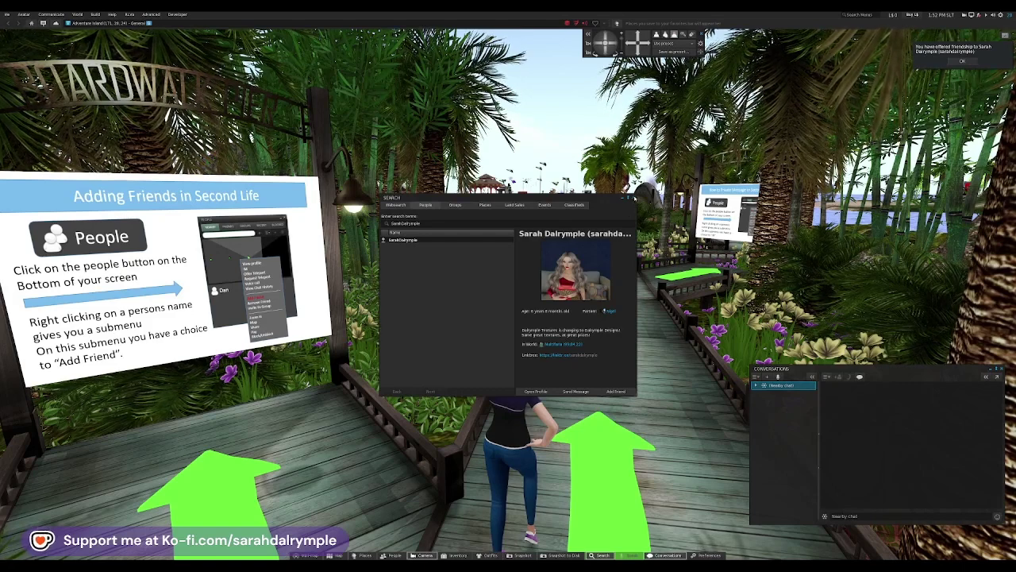
pyautogui.click(634, 197)
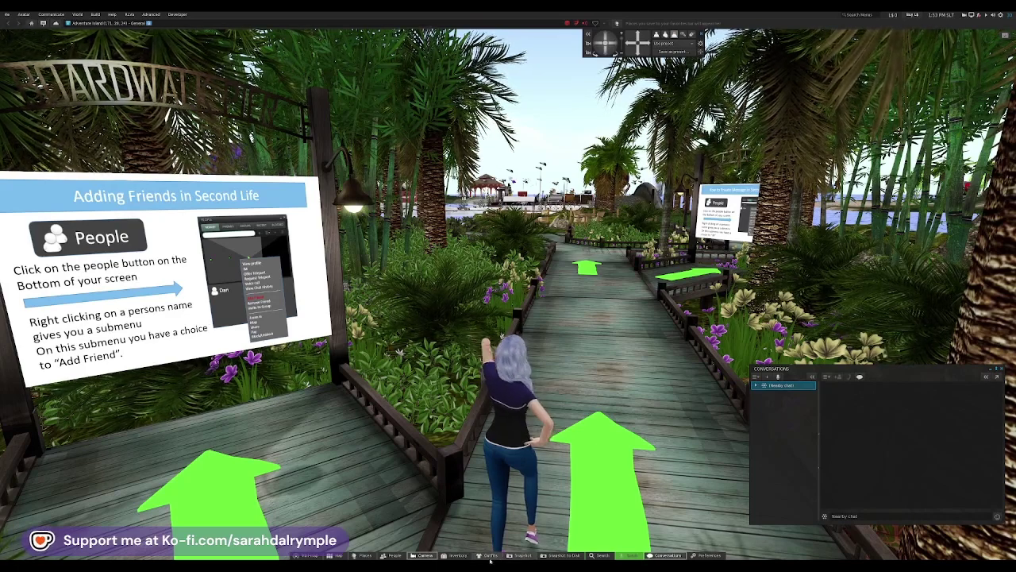
# Step: Check the Friends tab of the People list, then close it
pyautogui.click(389, 555)
pyautogui.click(32, 42)
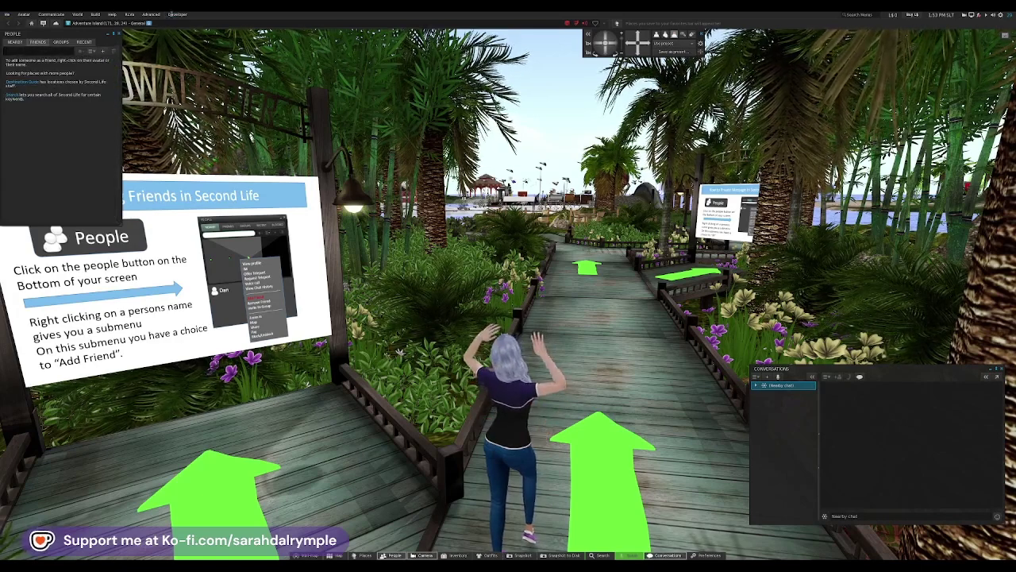
pyautogui.click(119, 34)
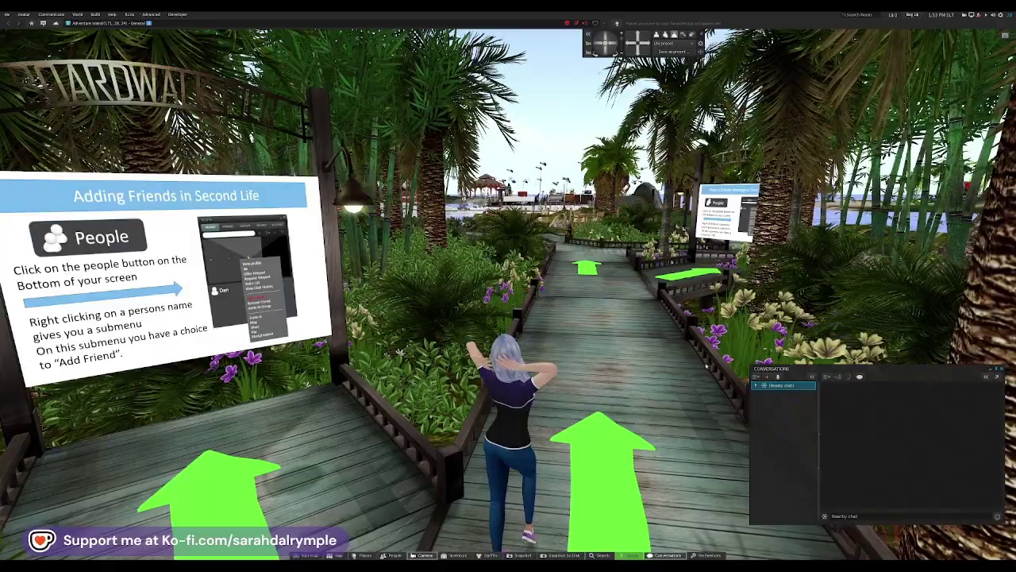
# Step: Walk to the How to Private Message sign and reopen Search on the resident's profile
pyautogui.press('Right')
pyautogui.press('Up')
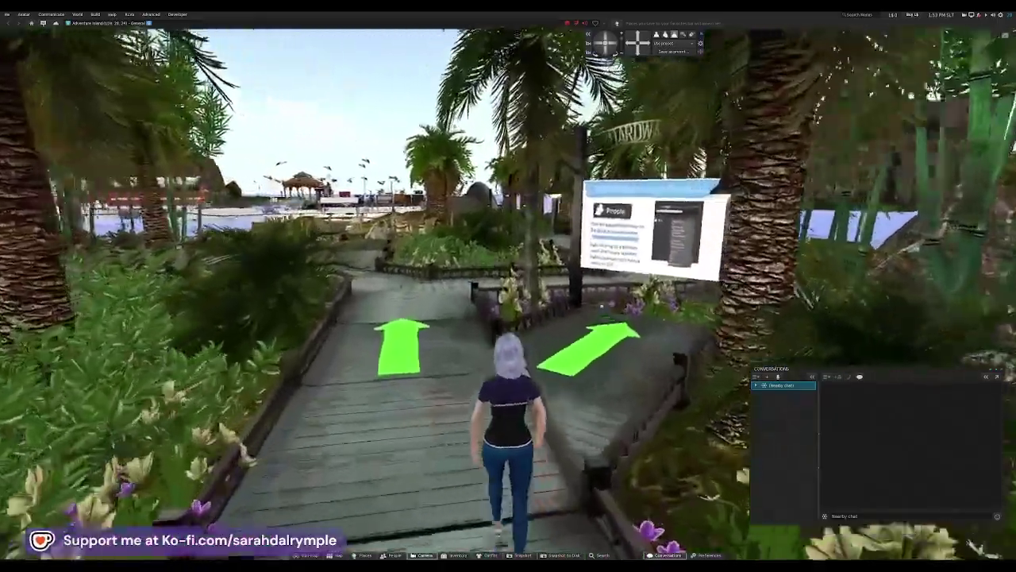
pyautogui.press('Right')
pyautogui.press('Up')
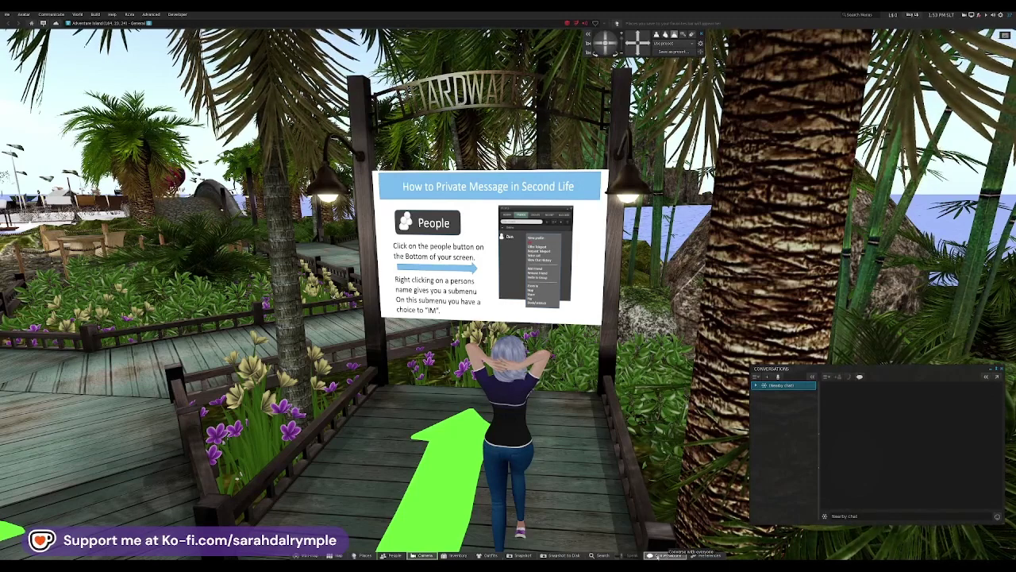
pyautogui.click(601, 555)
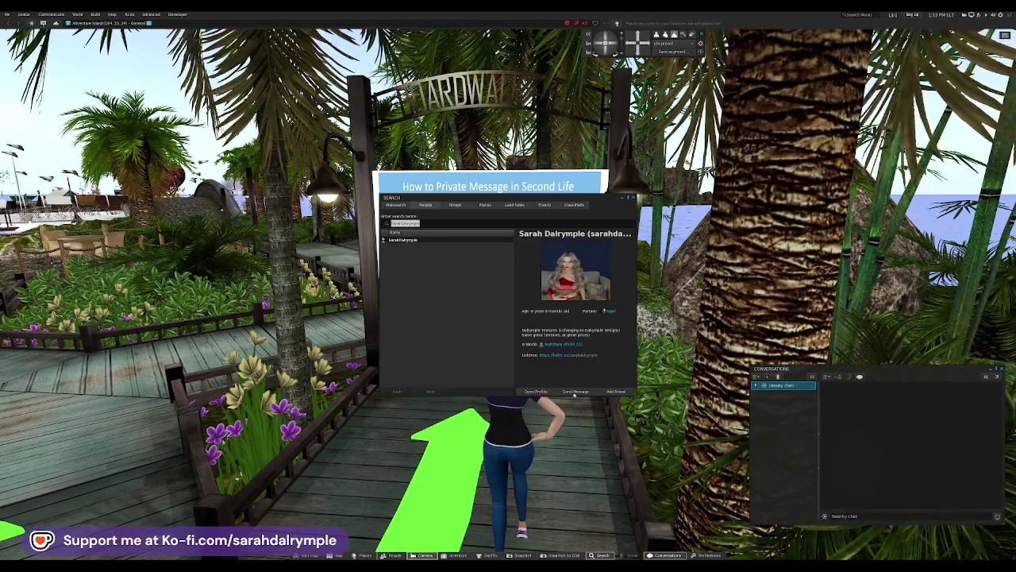
# Step: Start a private conversation from the friend's profile and minimize Search
pyautogui.click(577, 392)
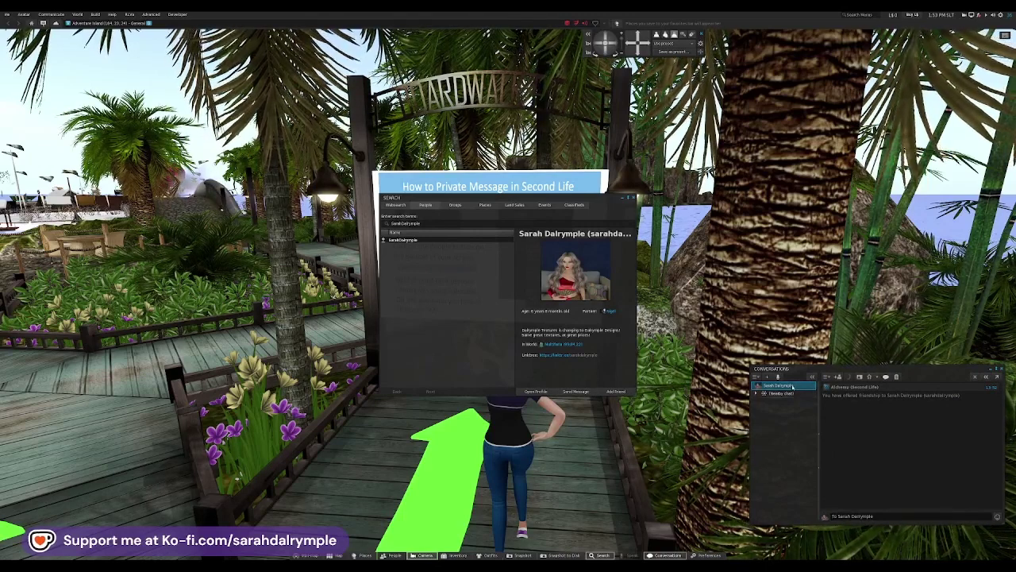
pyautogui.click(626, 208)
pyautogui.click(623, 198)
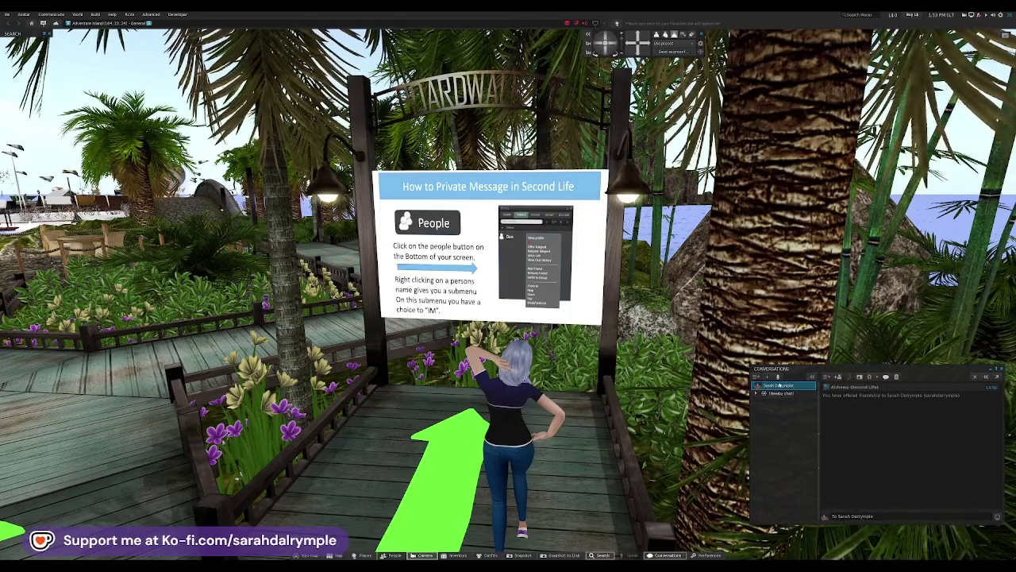
# Step: Type and send the IM 'This is a test instant message.'
pyautogui.click(872, 517)
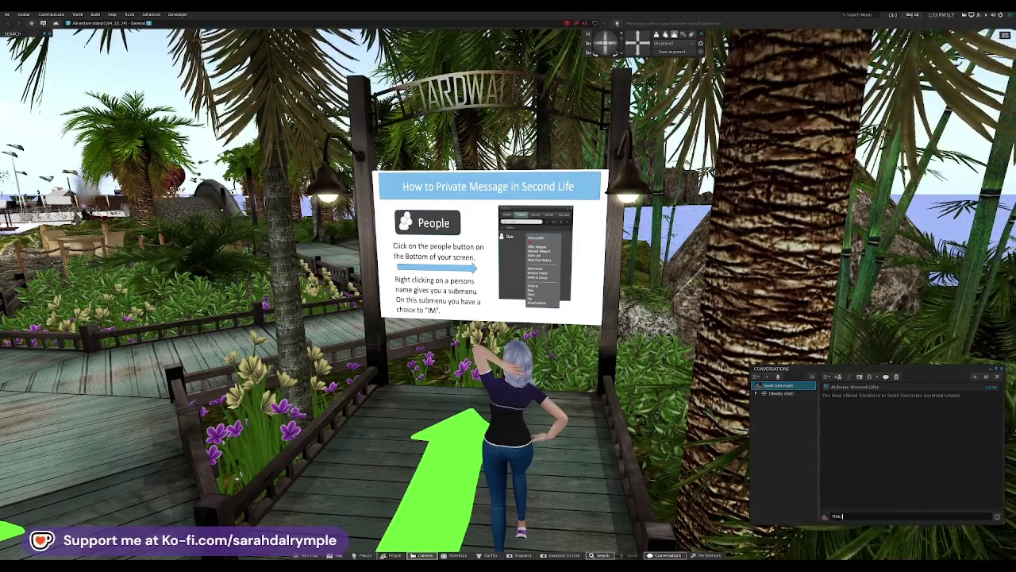
pyautogui.write('This is so far')
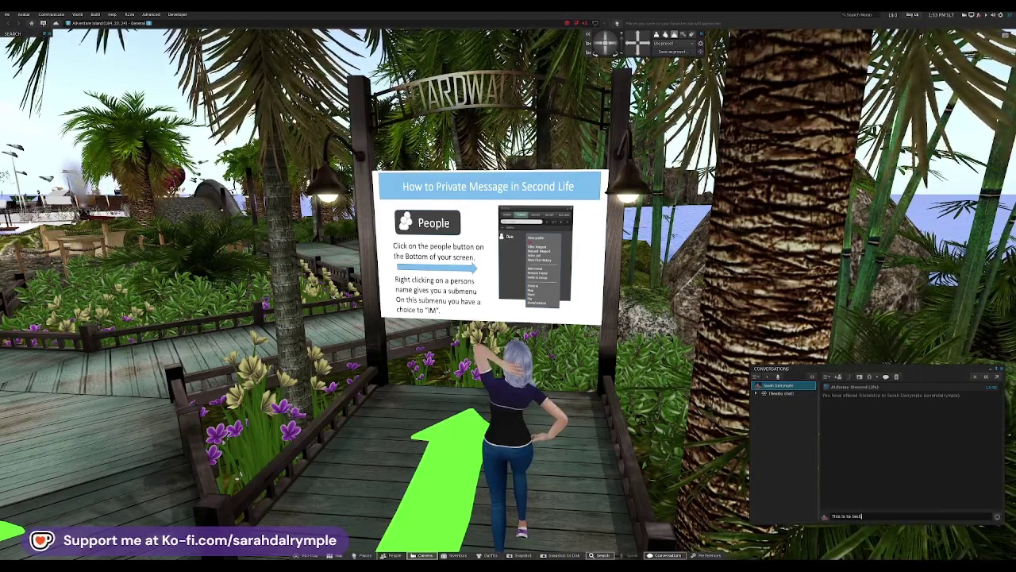
pyautogui.press('BackSpace')
pyautogui.press('BackSpace')
pyautogui.press('BackSpace')
pyautogui.press('BackSpace')
pyautogui.press('BackSpace')
pyautogui.press('BackSpace')
pyautogui.write('a test instant message.')
pyautogui.press('Return')
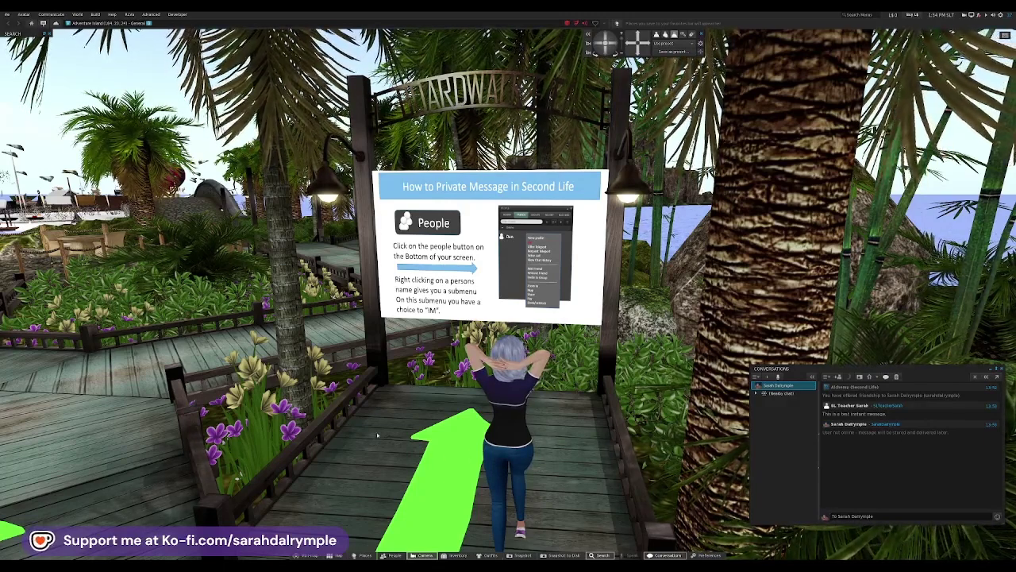
# Step: Follow the green arrows down the boardwalk toward the How to Teleport deck
pyautogui.click(388, 466)
pyautogui.press('Left')
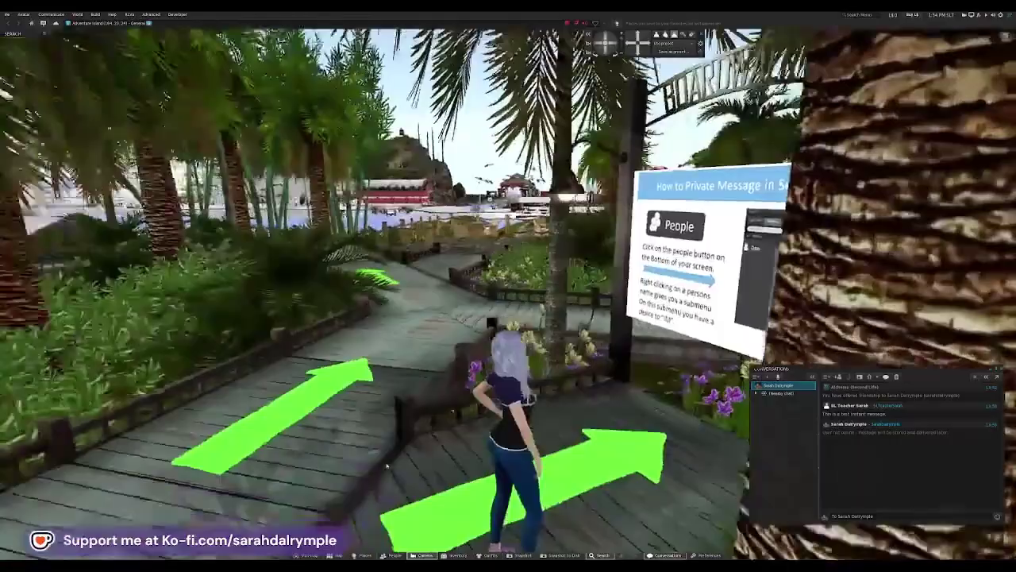
pyautogui.press('Up')
pyautogui.press('Left')
pyautogui.press('Right')
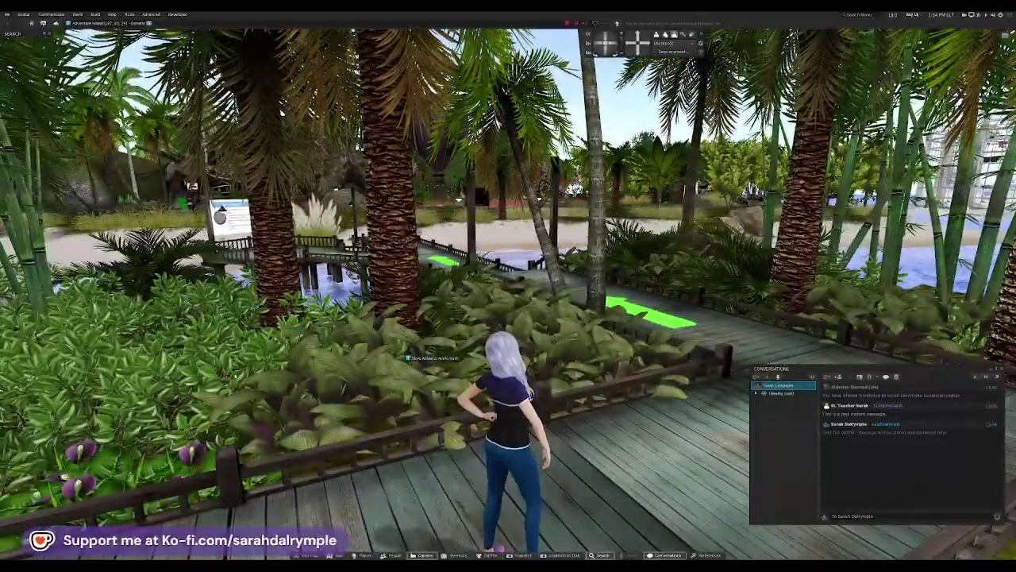
pyautogui.press('Up')
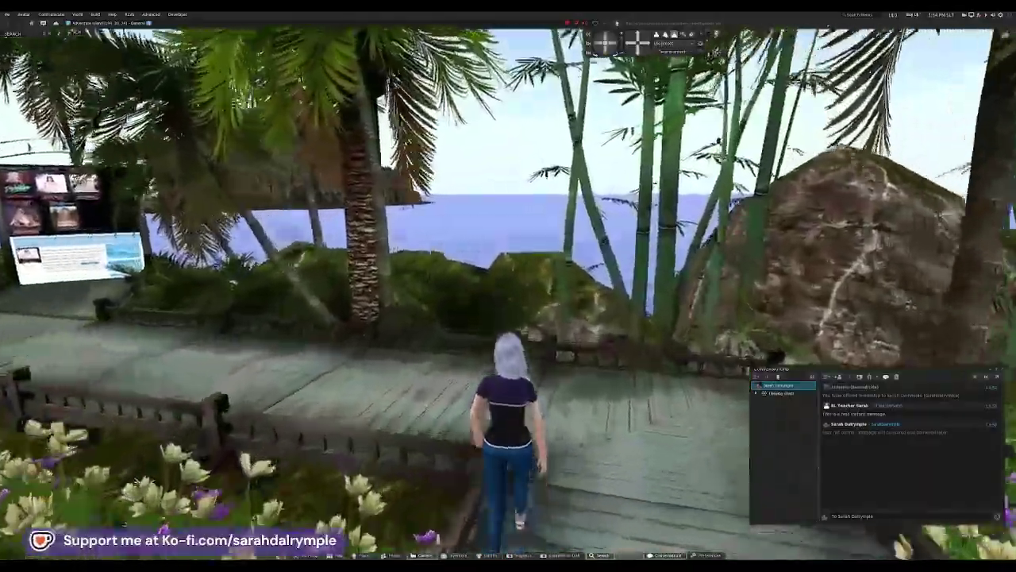
pyautogui.press('Up')
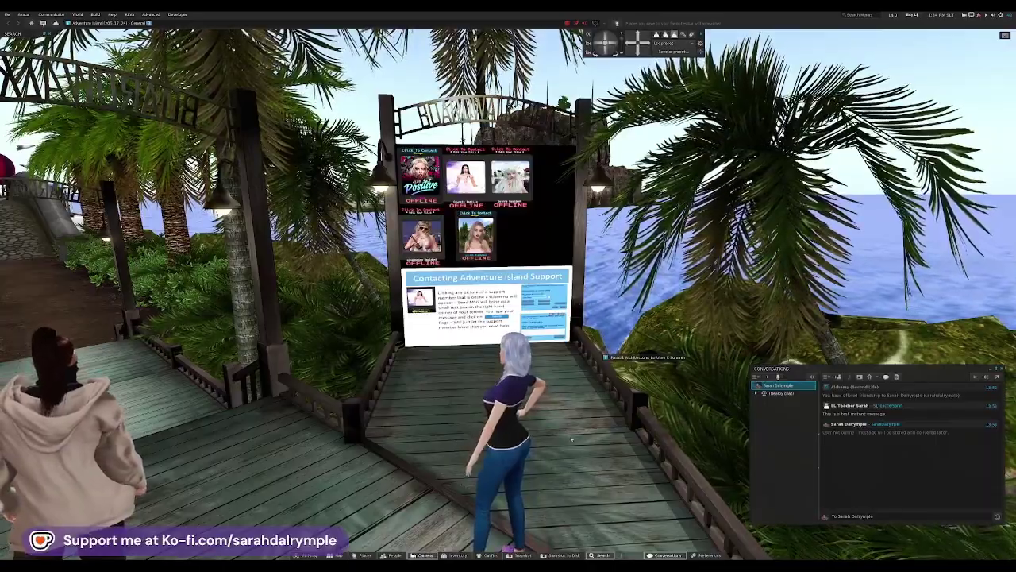
pyautogui.press('Left')
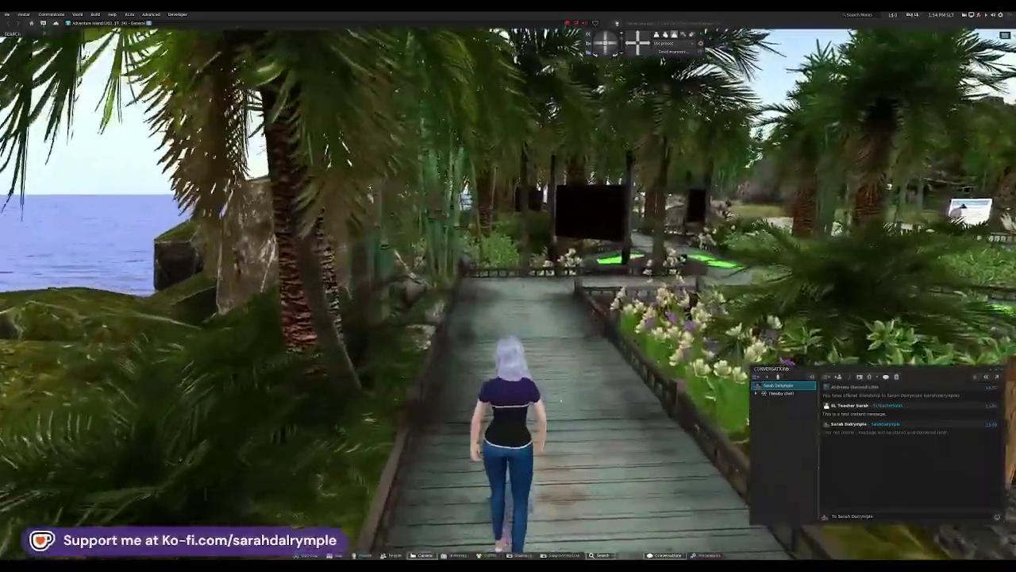
pyautogui.press('Up')
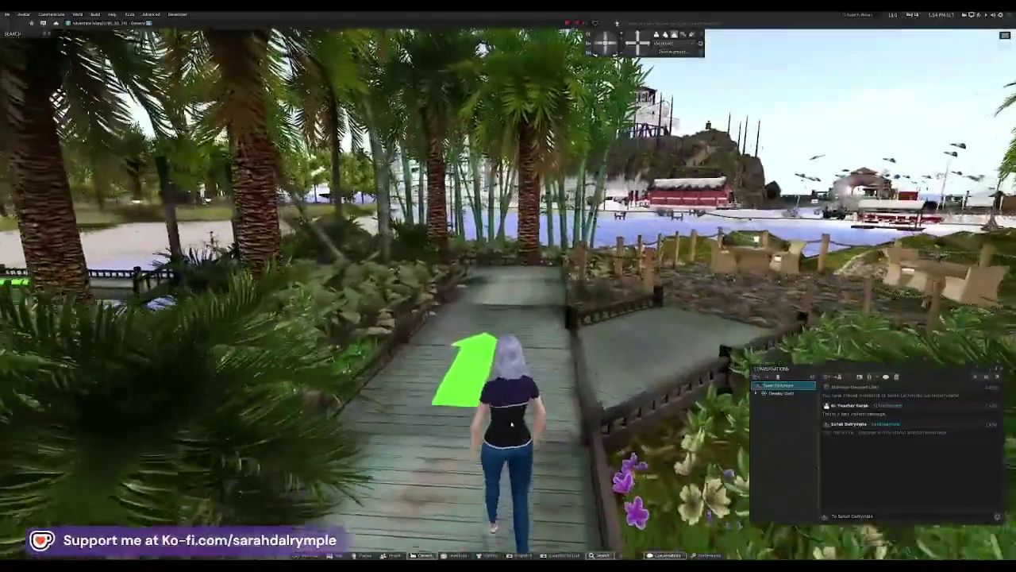
pyautogui.press('Up')
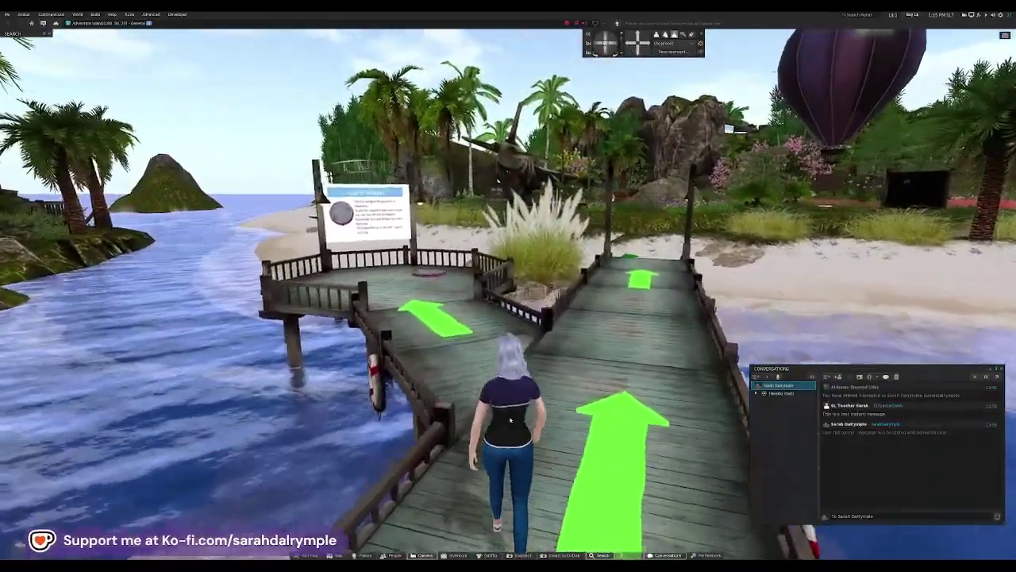
# Step: Cross the deck to the How to Teleport sign and activate the teleporter disc
pyautogui.press('Up')
pyautogui.press('Left')
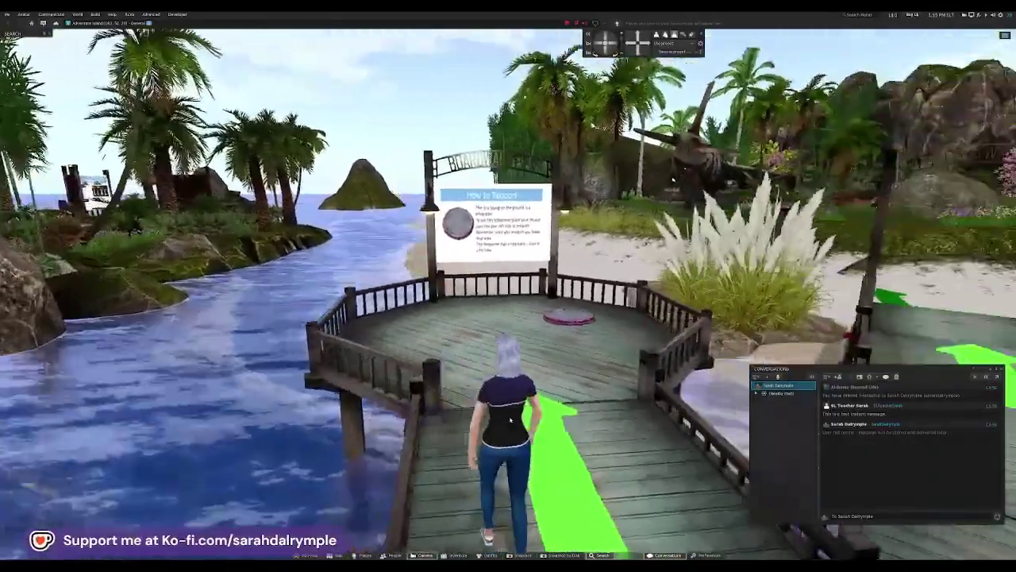
pyautogui.press('Up')
pyautogui.press('Right')
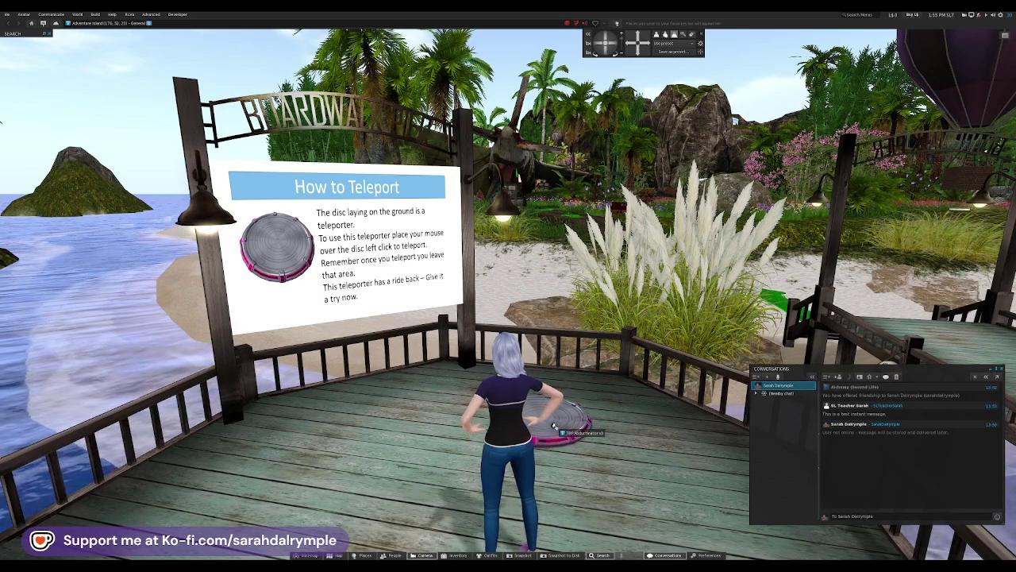
pyautogui.click(554, 427)
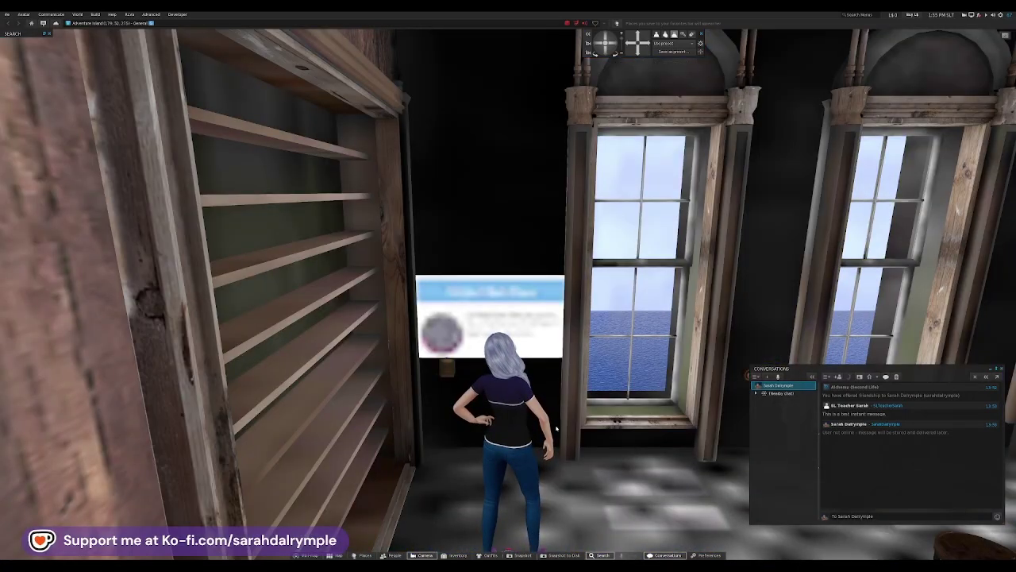
# Step: Look around the saloon room, ending facing the stairs and return disc
pyautogui.press('Left')
pyautogui.press('Left')
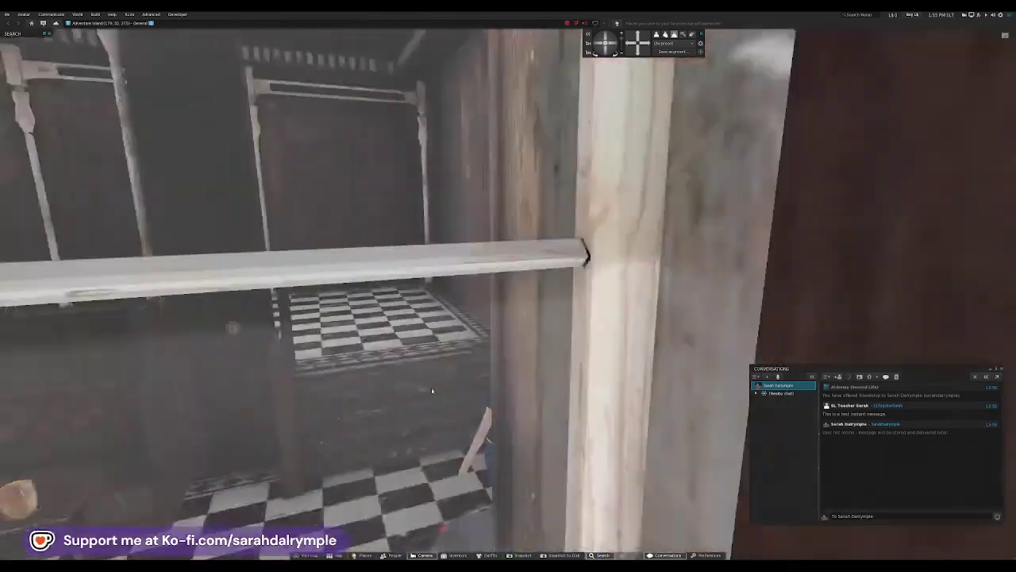
pyautogui.press('Left')
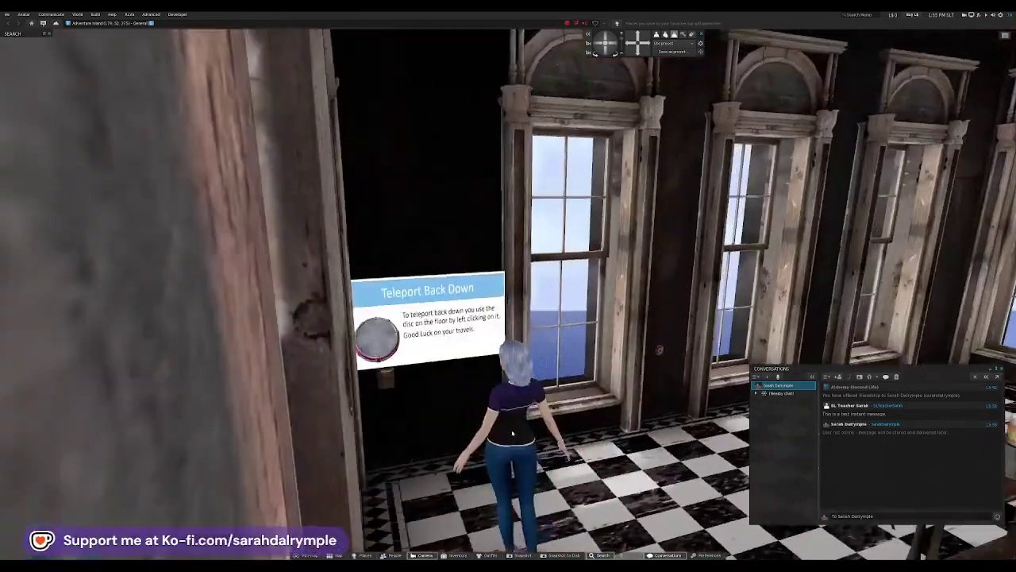
pyautogui.press('Right')
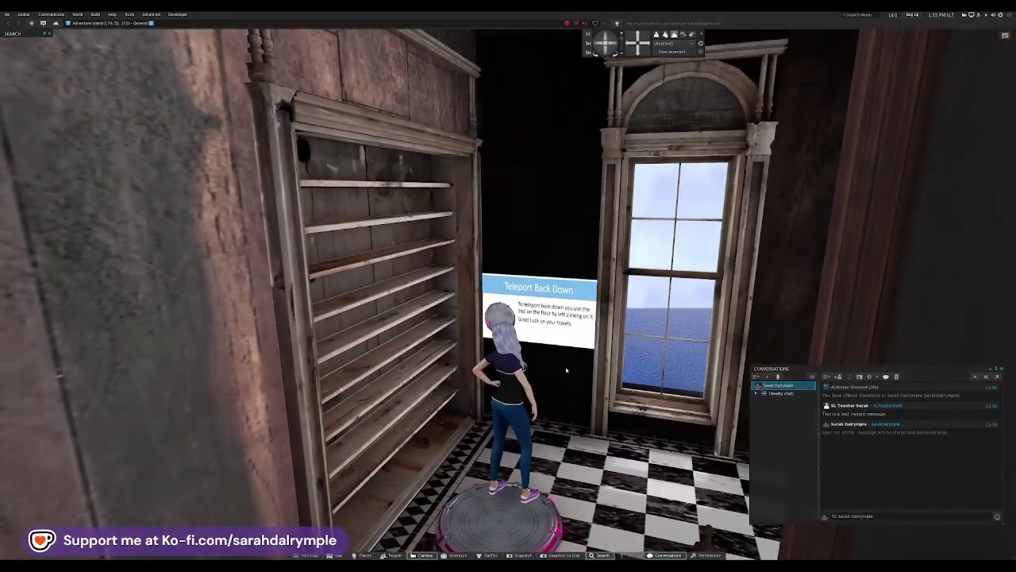
pyautogui.press('Right')
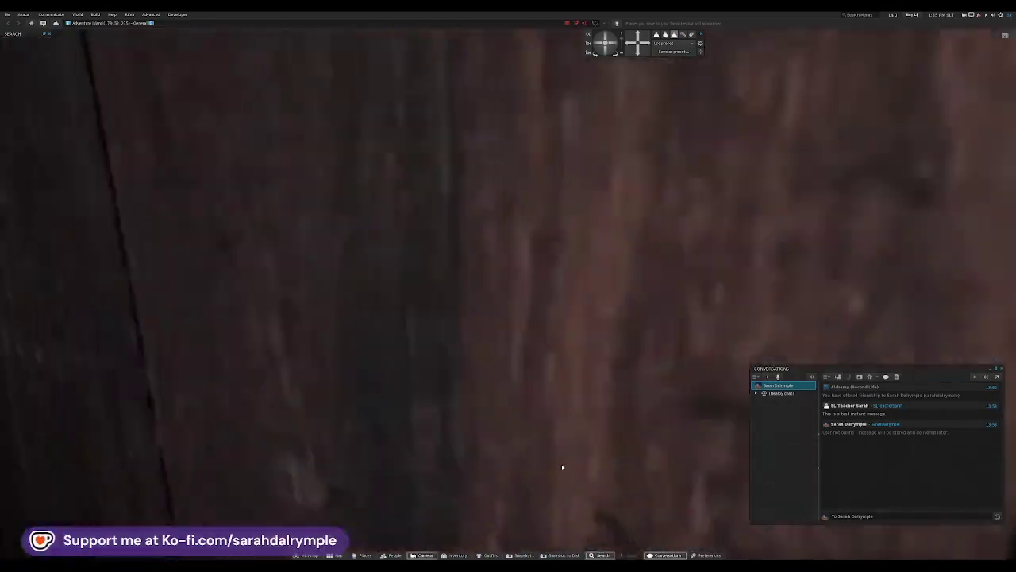
pyautogui.press('Right')
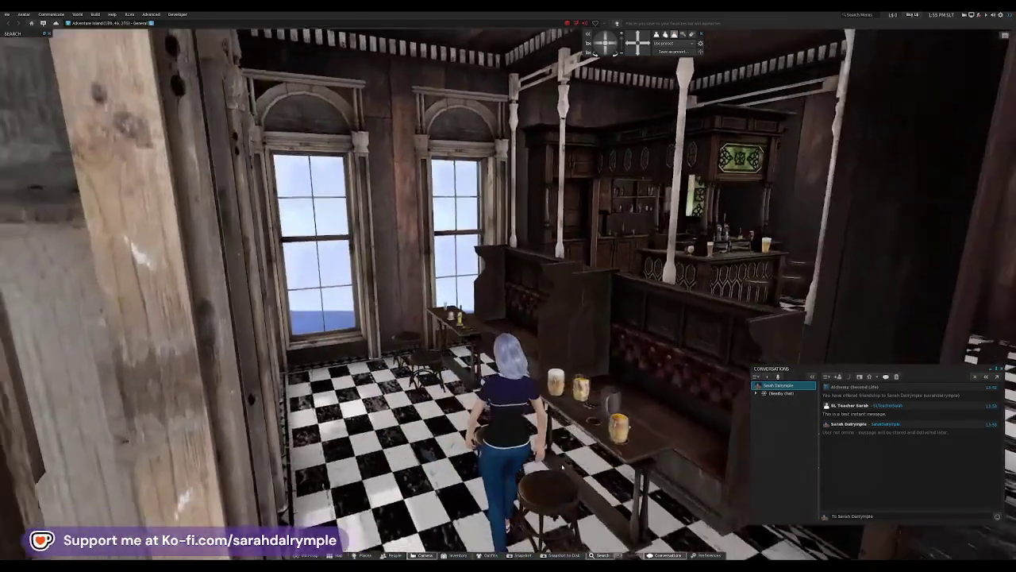
pyautogui.press('Right')
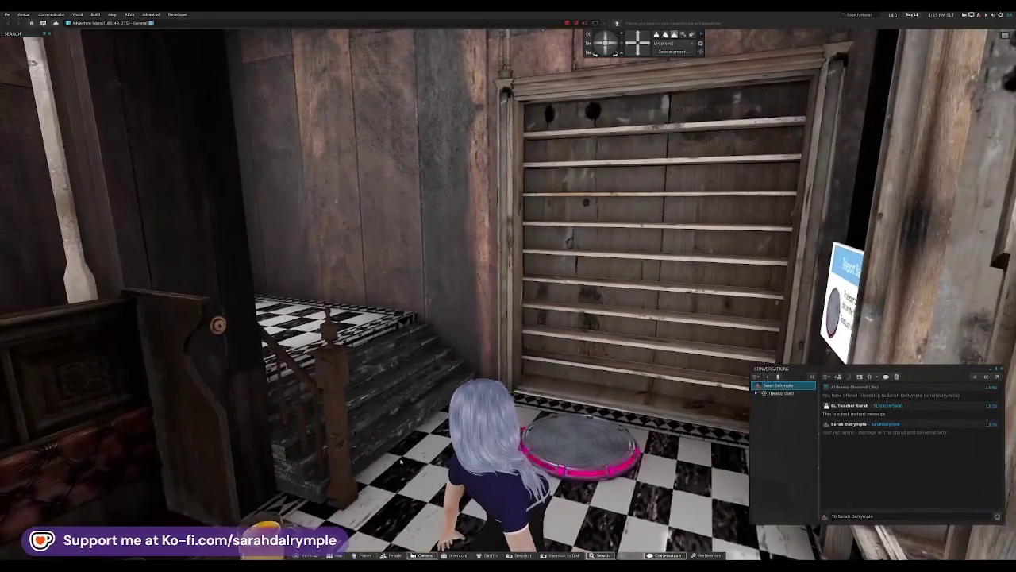
pyautogui.click(364, 555)
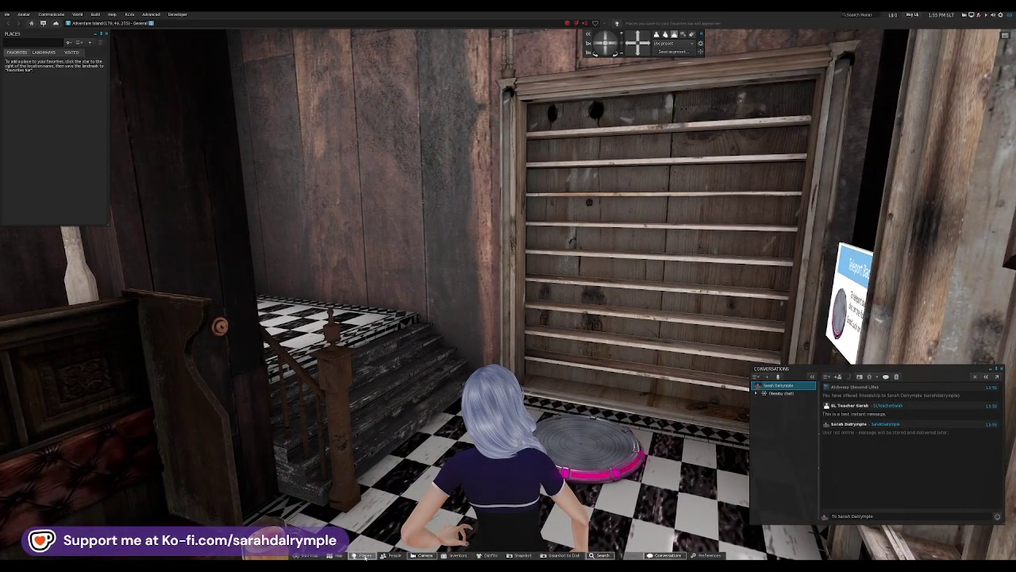
pyautogui.click(45, 52)
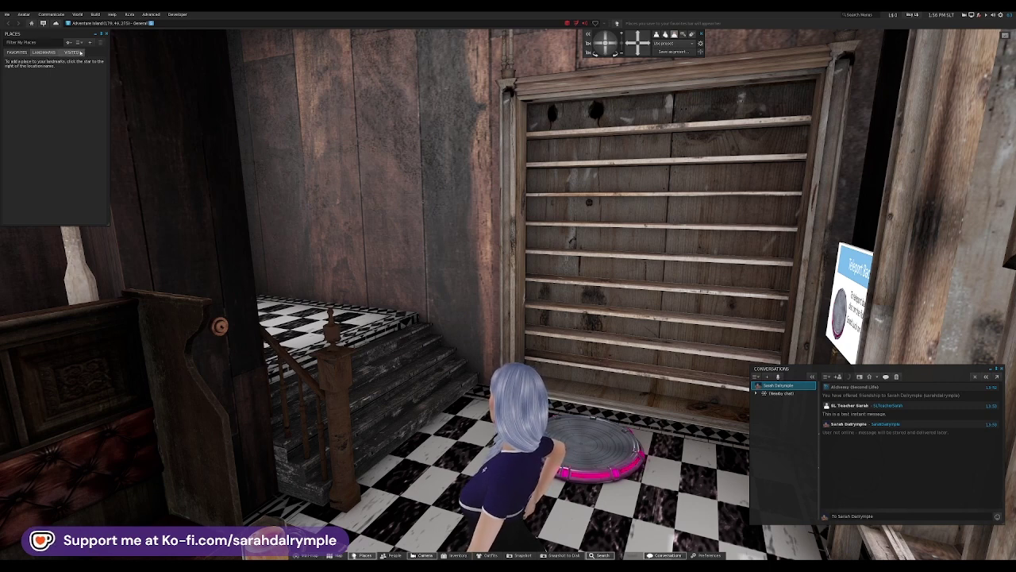
pyautogui.click(79, 53)
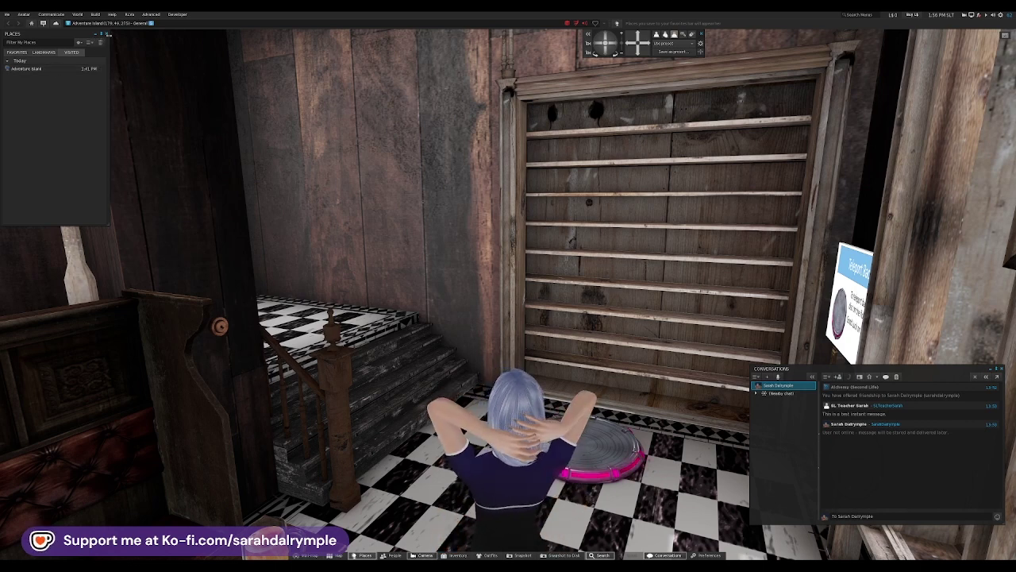
pyautogui.click(107, 34)
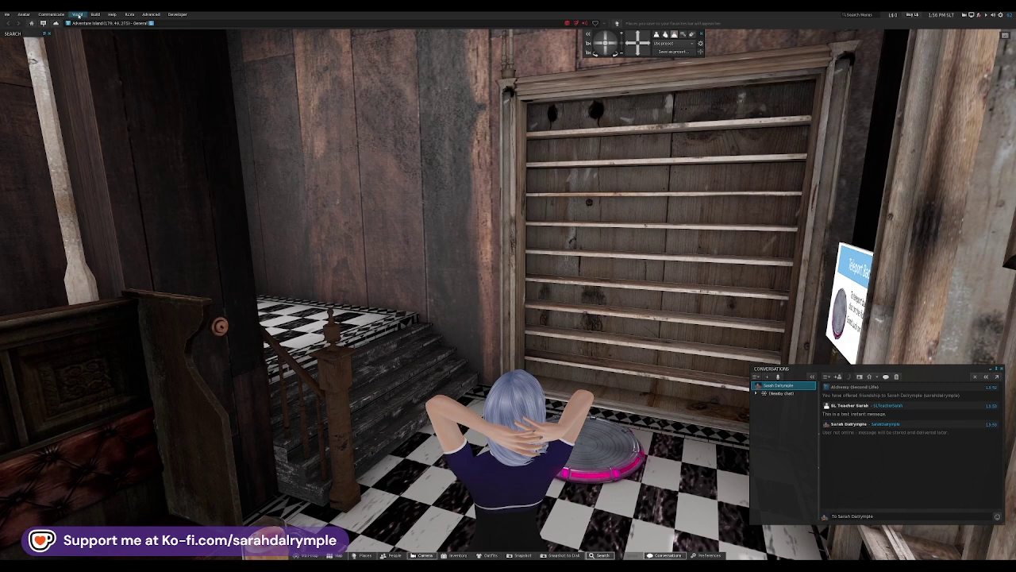
# Step: Search Places in Search for 'freebies'
pyautogui.click(607, 555)
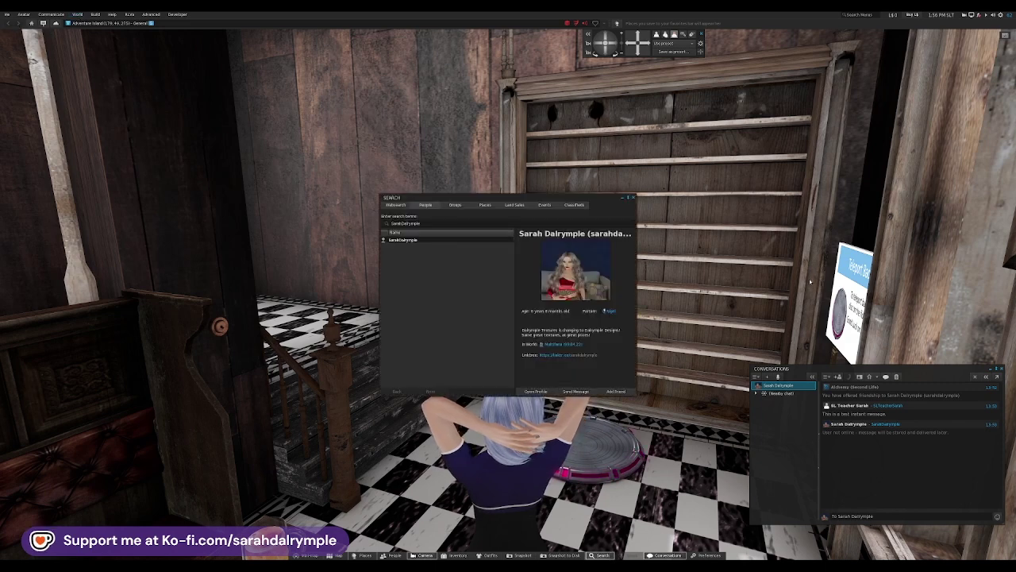
pyautogui.click(483, 205)
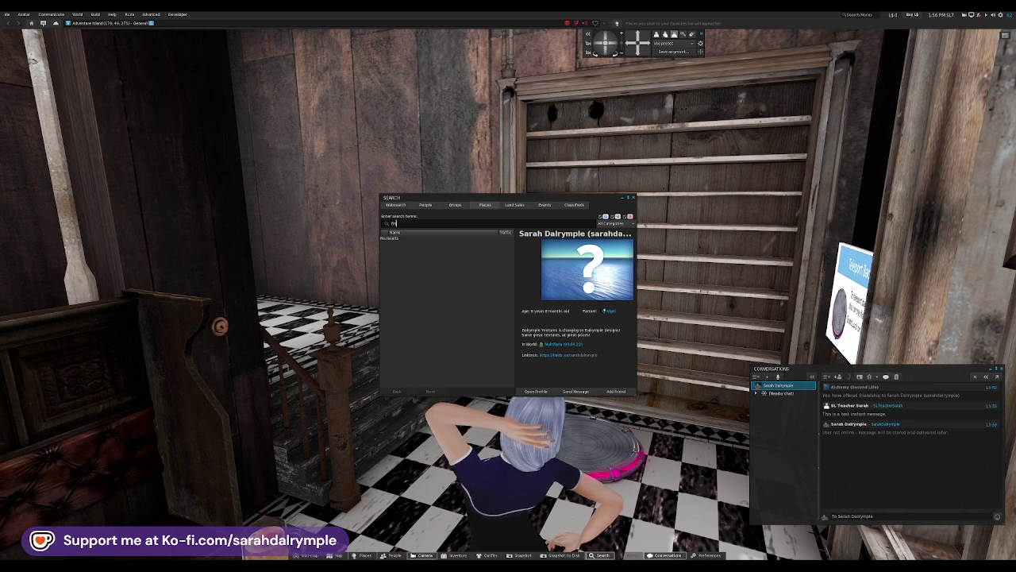
pyautogui.write('ies')
pyautogui.press('Return')
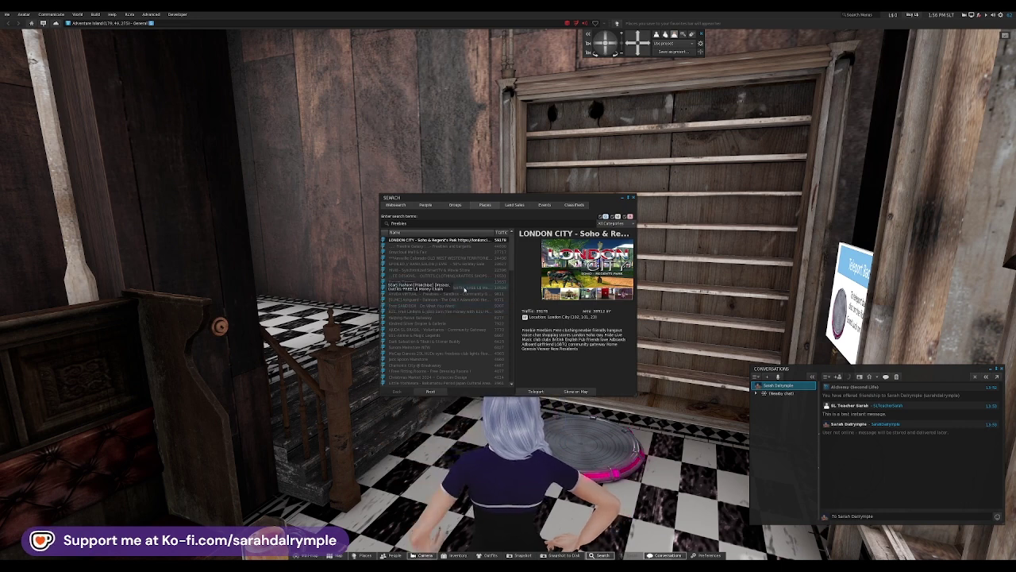
# Step: Select Stars Fashion [Franchise] from the results and teleport there
pyautogui.click(464, 289)
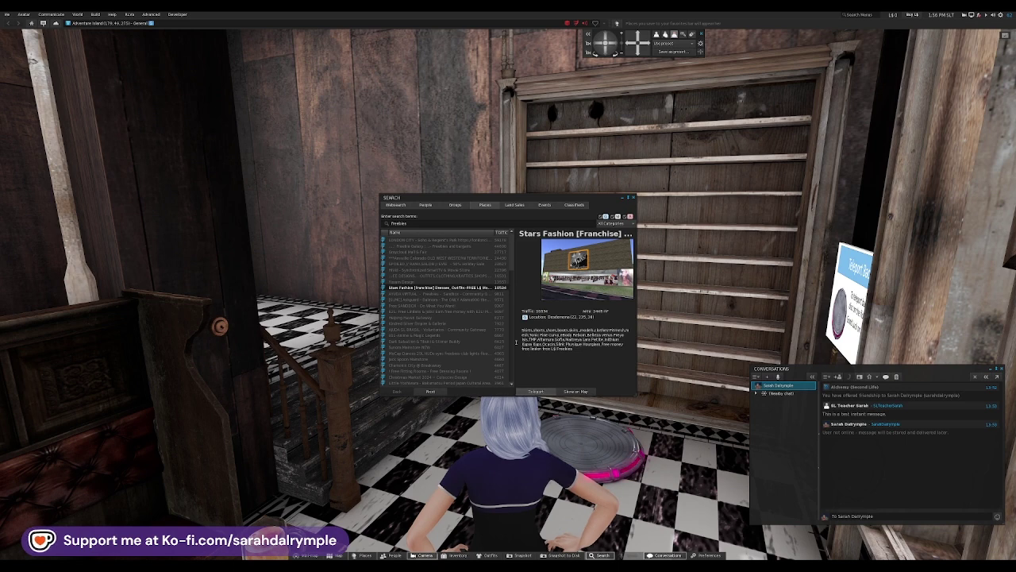
pyautogui.click(469, 289)
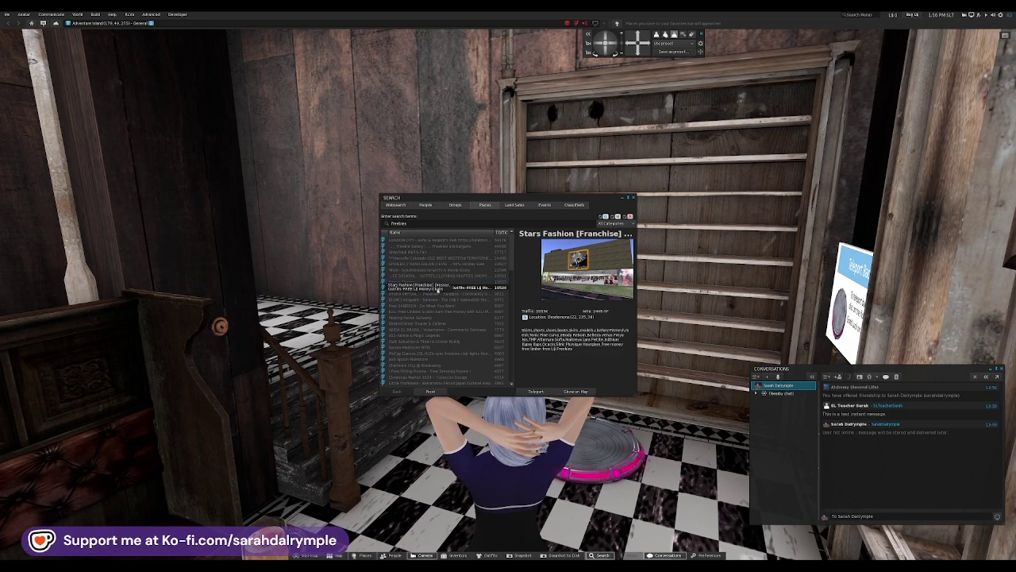
pyautogui.click(540, 392)
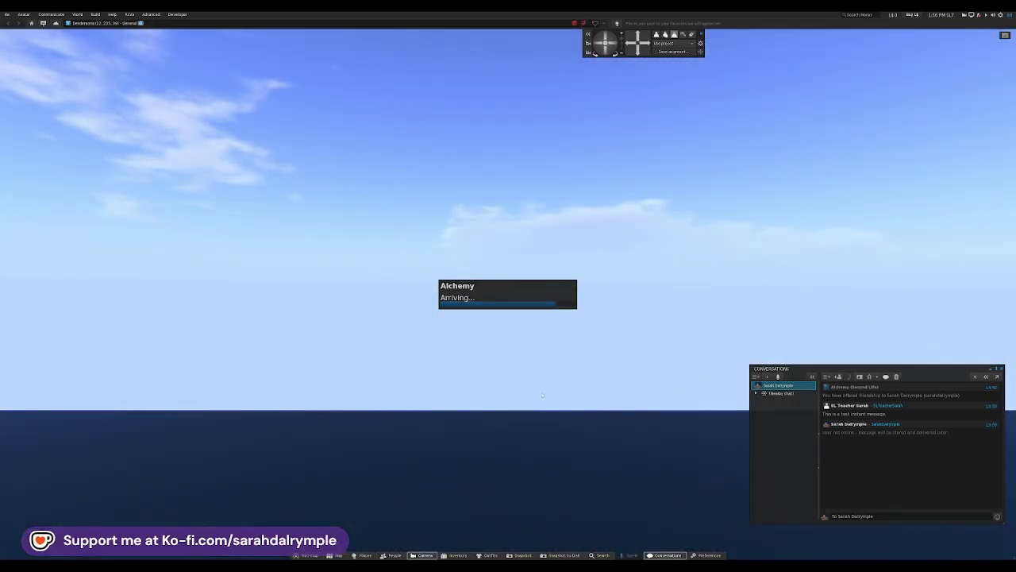